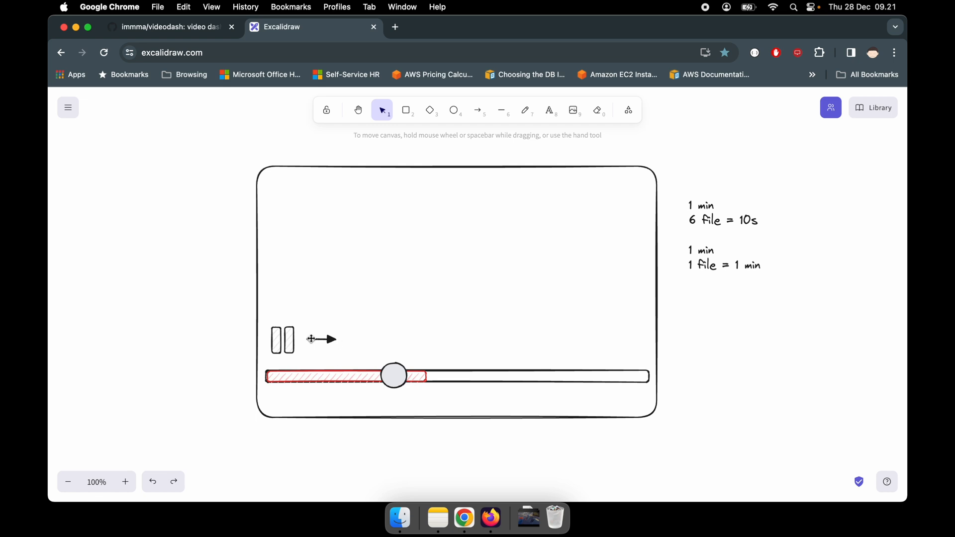
{"action": "left_click", "coordinate": [316, 339]}
{"action": "left_click", "coordinate": [324, 312]}
{"action": "left_click", "coordinate": [712, 254]}
{"action": "left_click", "coordinate": [674, 247]}
Open a new browser tab and search Google for "videodash".
{"action": "left_click", "coordinate": [398, 32]}
{"action": "type", "text": "videodas"}
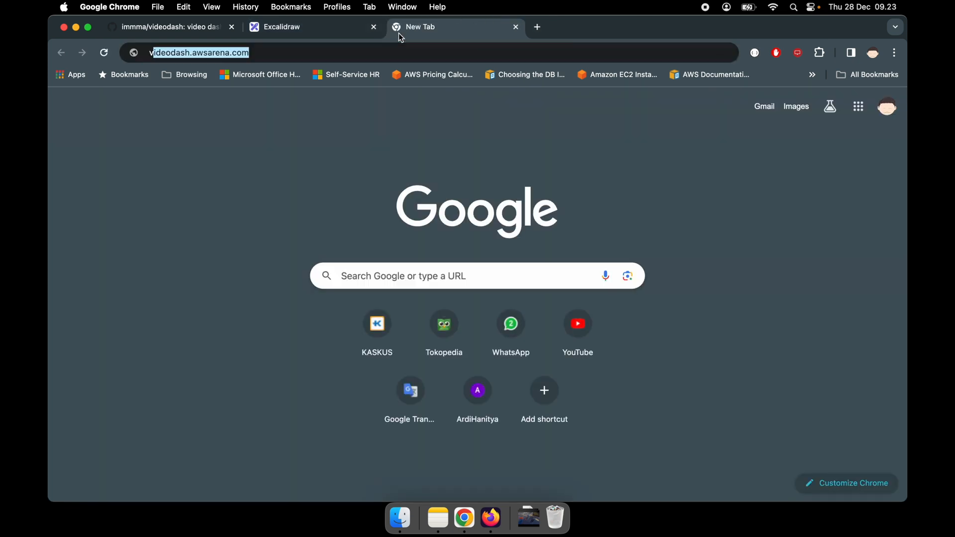
{"action": "type", "text": "h"}
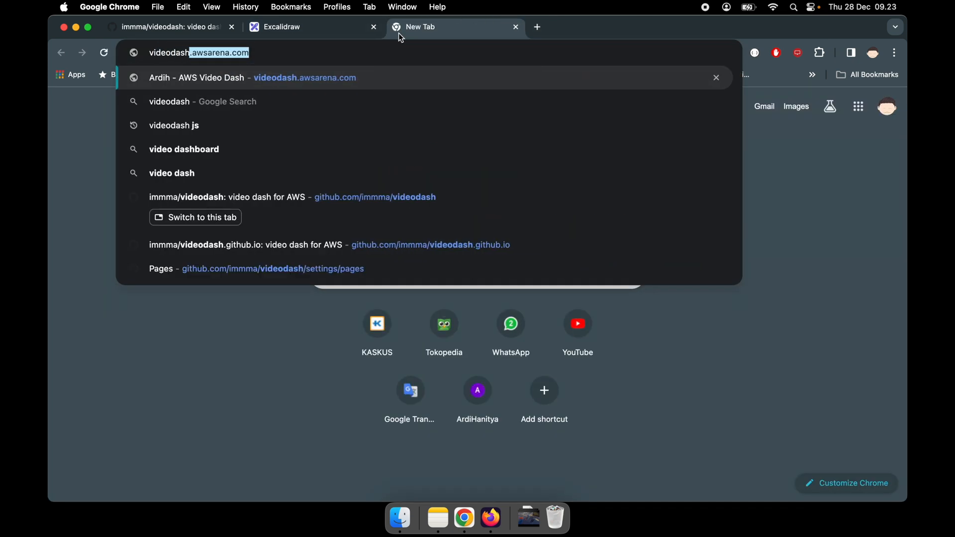
{"action": "key", "text": "Delete"}
{"action": "key", "text": "Return"}
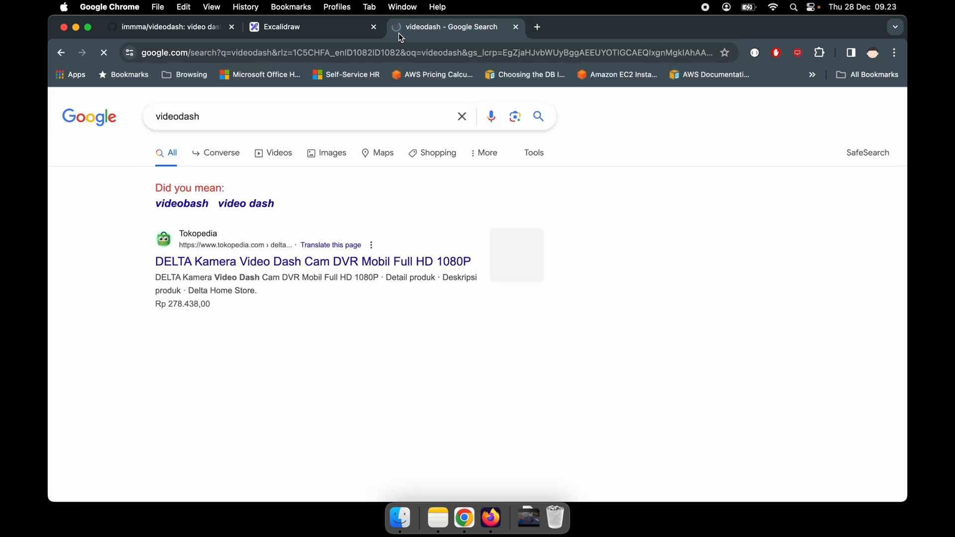
Change the Google search to "video dash" and look through the results on MPEG-DASH streaming.
{"action": "left_click", "coordinate": [181, 117]}
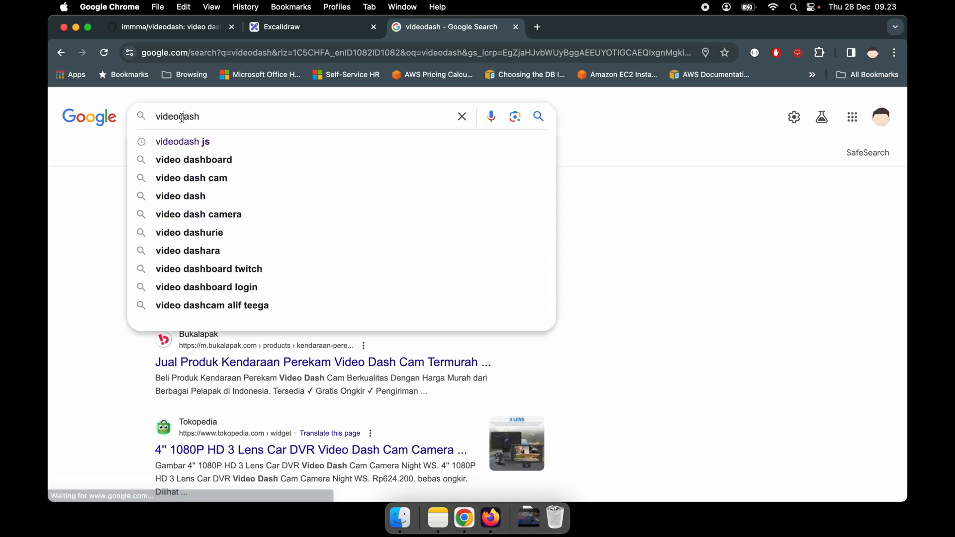
{"action": "key", "text": "Return"}
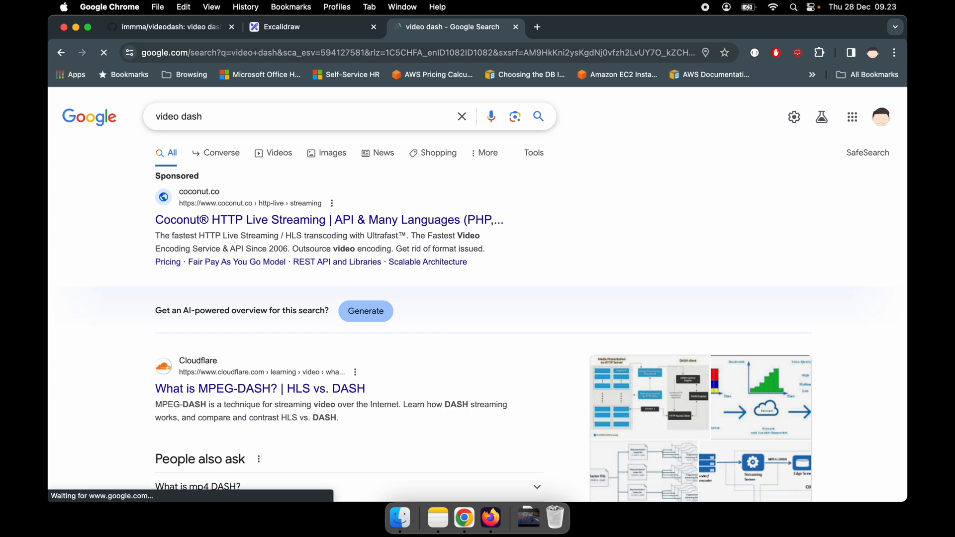
{"action": "scroll", "coordinate": [103, 281], "scroll_direction": "down", "scroll_amount": 3}
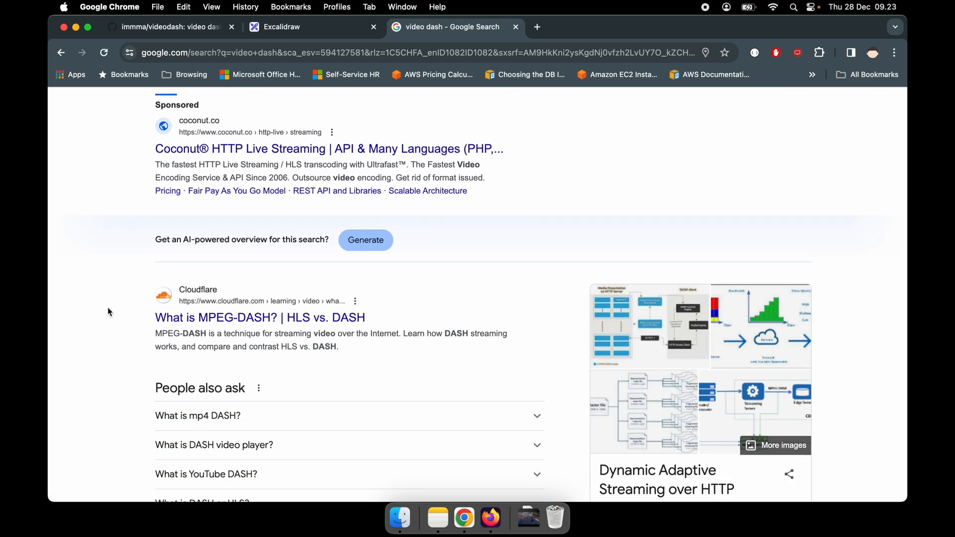
{"action": "scroll", "coordinate": [107, 306], "scroll_direction": "down", "scroll_amount": 3}
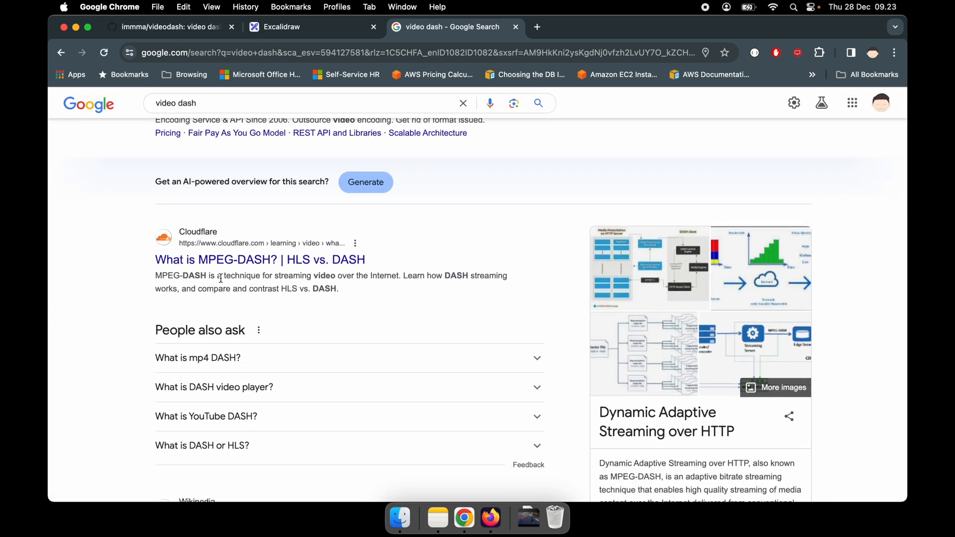
{"action": "scroll", "coordinate": [110, 282], "scroll_direction": "down", "scroll_amount": 5}
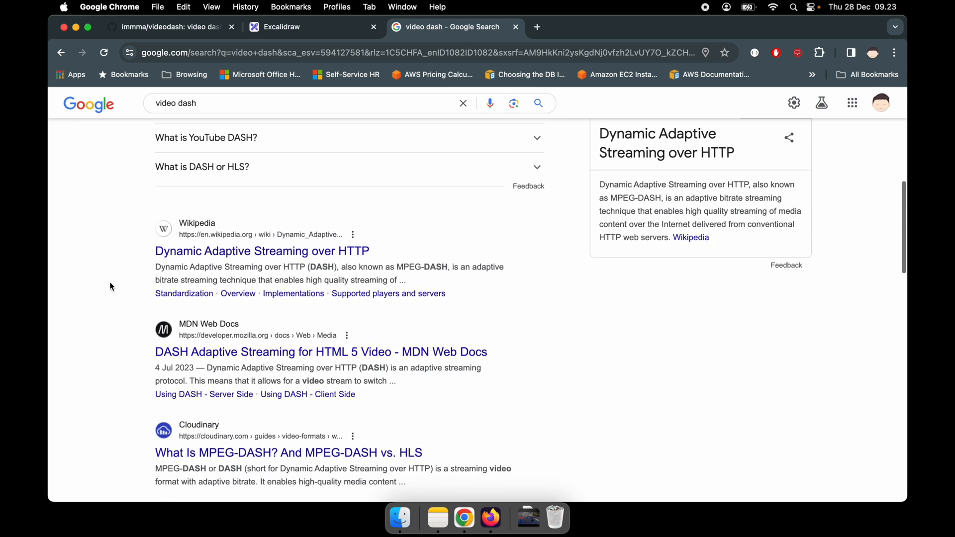
{"action": "scroll", "coordinate": [109, 281], "scroll_direction": "up", "scroll_amount": 10}
Shorten the Google search to "dash" and open the dash.org result.
{"action": "double_click", "coordinate": [168, 116]}
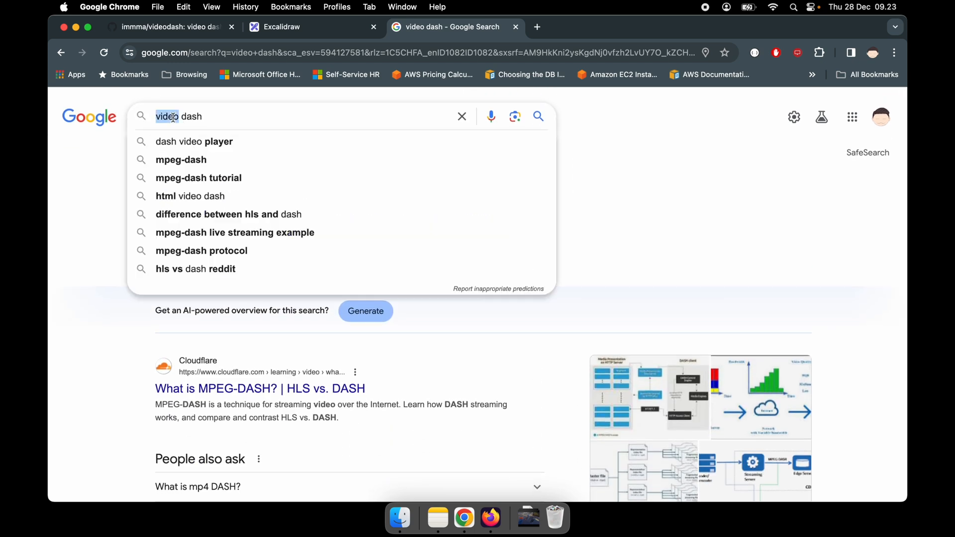
{"action": "key", "text": "BackSpace"}
{"action": "key", "text": "Return"}
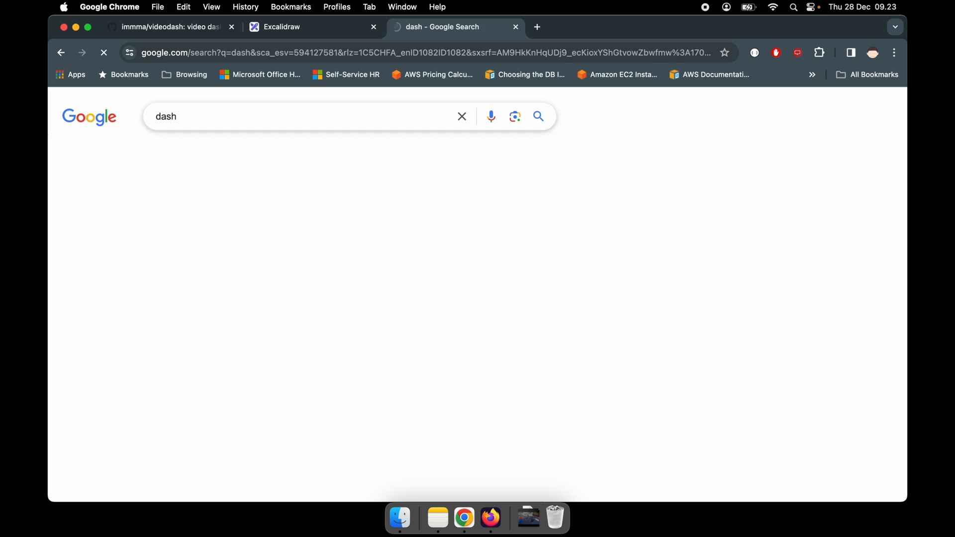
{"action": "scroll", "coordinate": [100, 253], "scroll_direction": "down", "scroll_amount": 2}
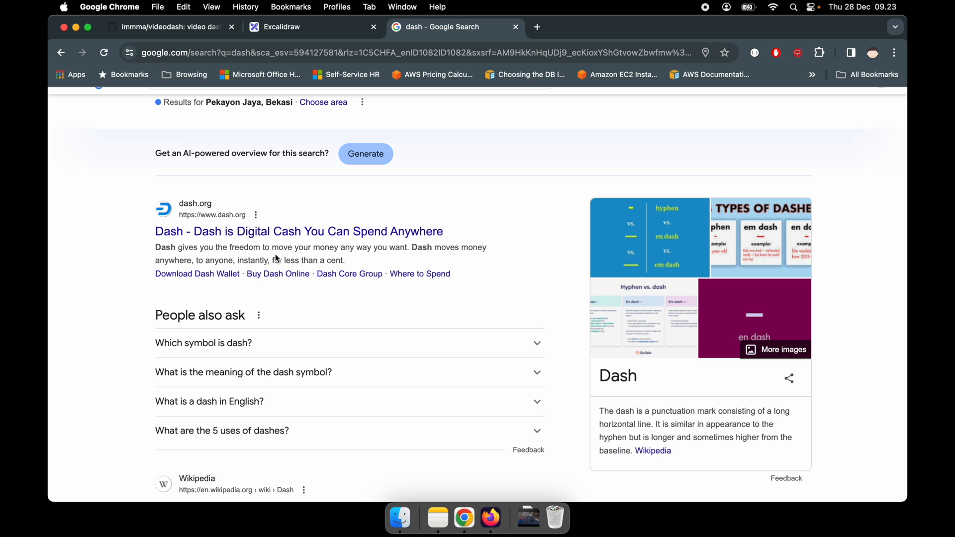
{"action": "left_click", "coordinate": [248, 239]}
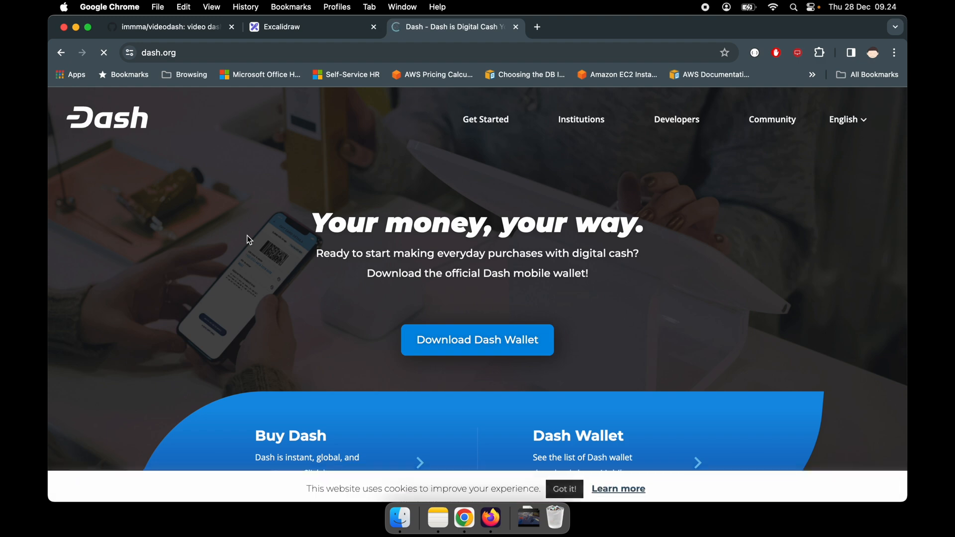
Return to the search results and change the query to "dash js".
{"action": "key", "text": "super+bracketleft"}
{"action": "scroll", "coordinate": [96, 377], "scroll_direction": "down", "scroll_amount": 5}
{"action": "scroll", "coordinate": [97, 378], "scroll_direction": "up", "scroll_amount": 8}
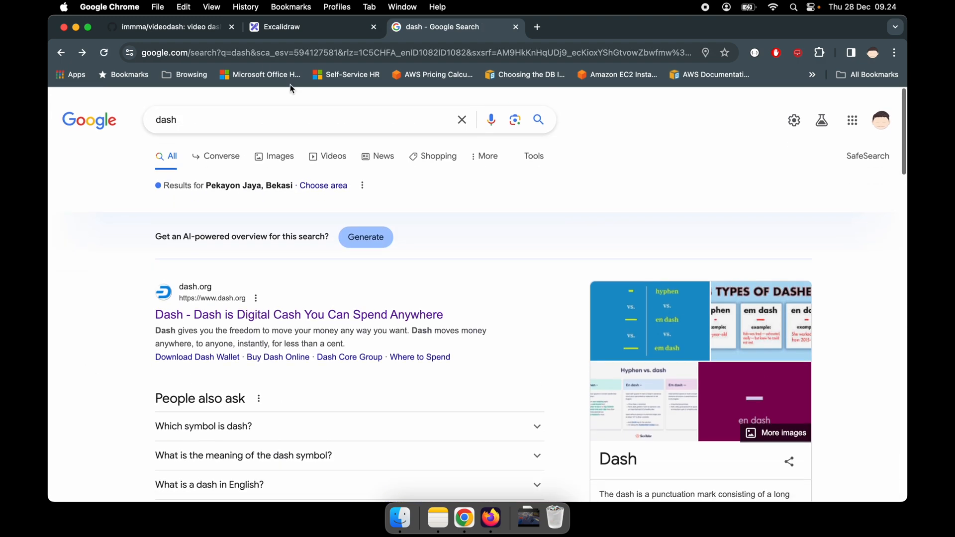
{"action": "left_click", "coordinate": [235, 118]}
{"action": "type", "text": "js"}
{"action": "key", "text": "Return"}
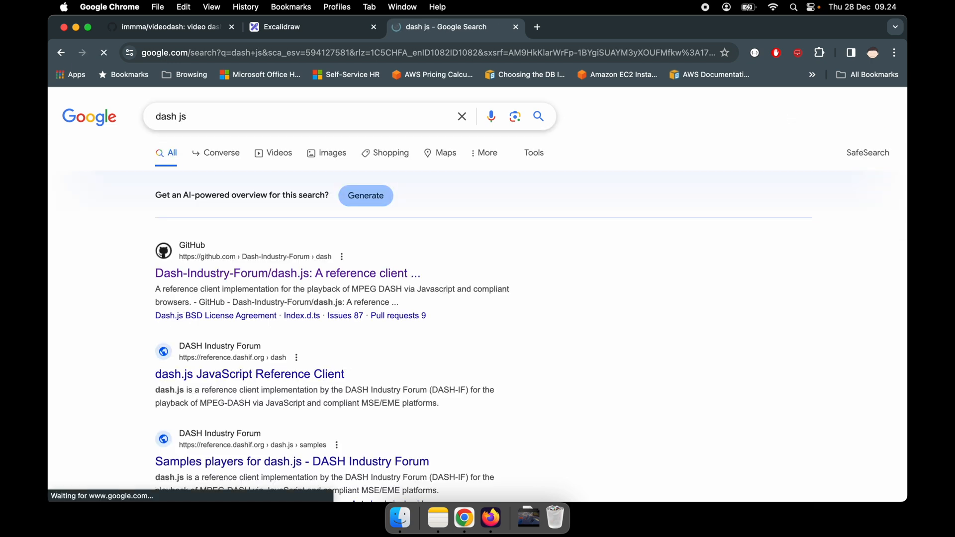
Open the dash.js JavaScript Reference Client result in a new tab and look over its release page.
{"action": "scroll", "coordinate": [92, 267], "scroll_direction": "down", "scroll_amount": 2}
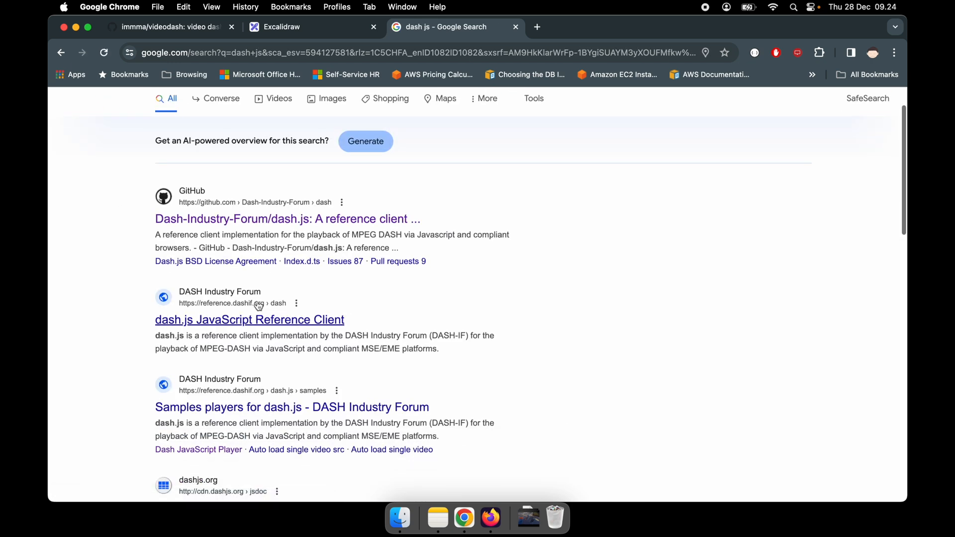
{"action": "scroll", "coordinate": [461, 262], "scroll_direction": "down", "scroll_amount": 2}
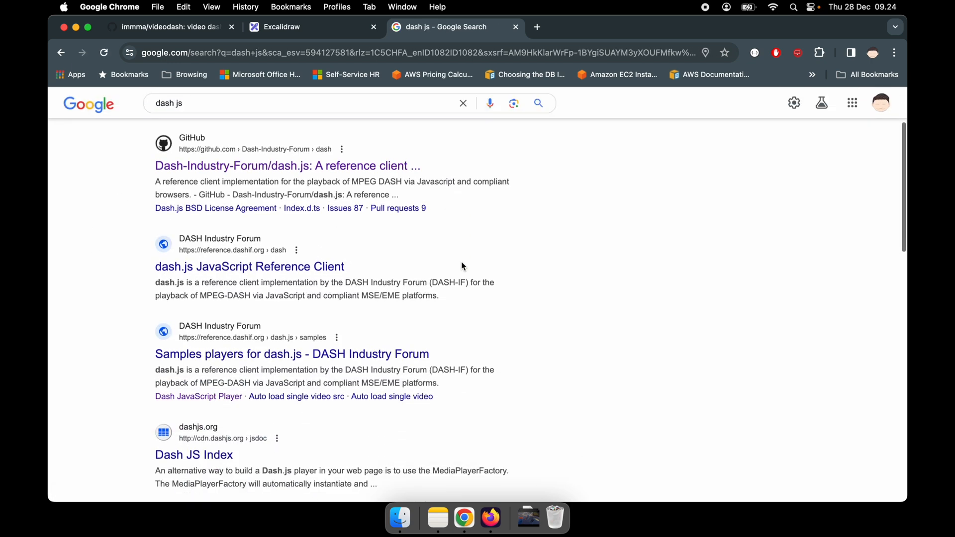
{"action": "right_click", "coordinate": [319, 277]}
{"action": "left_click", "coordinate": [356, 267]}
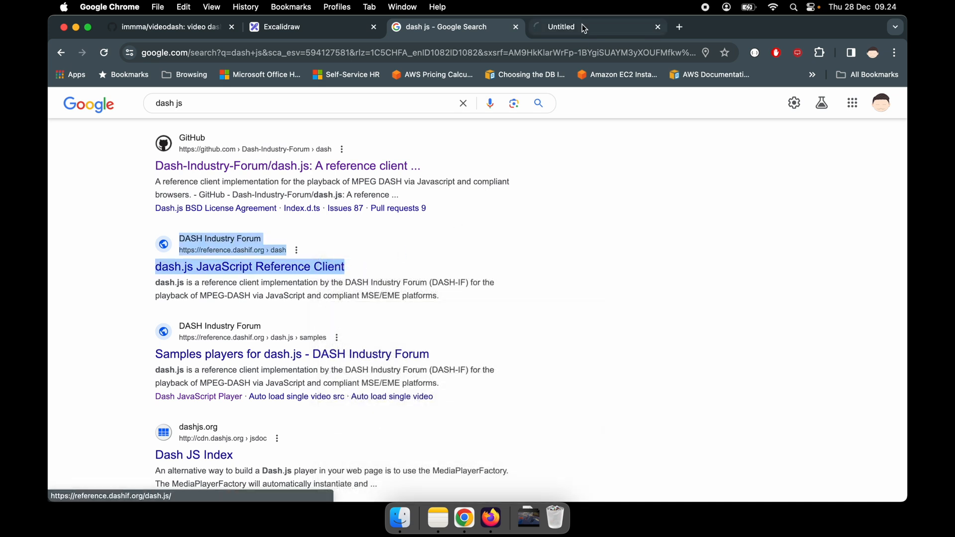
{"action": "left_click", "coordinate": [584, 28]}
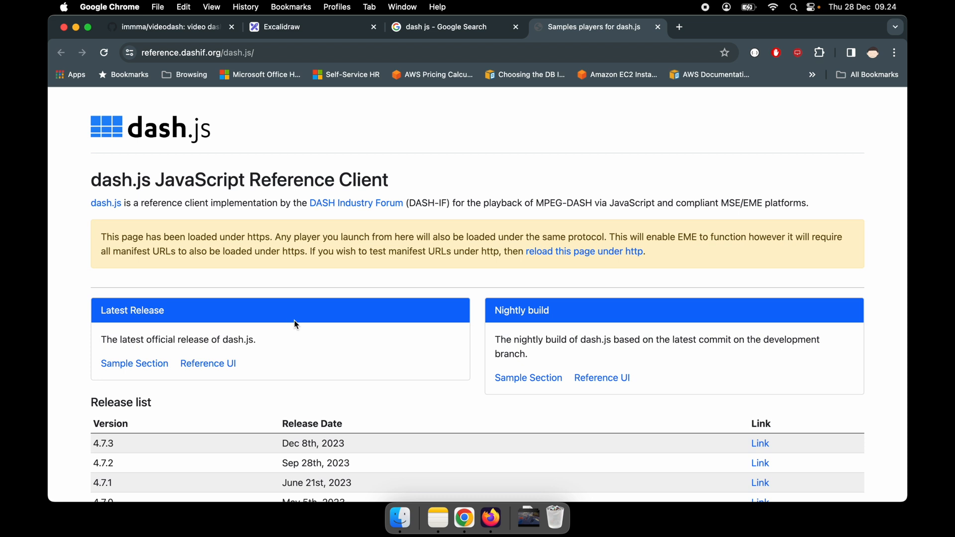
{"action": "scroll", "coordinate": [294, 323], "scroll_direction": "down", "scroll_amount": 3}
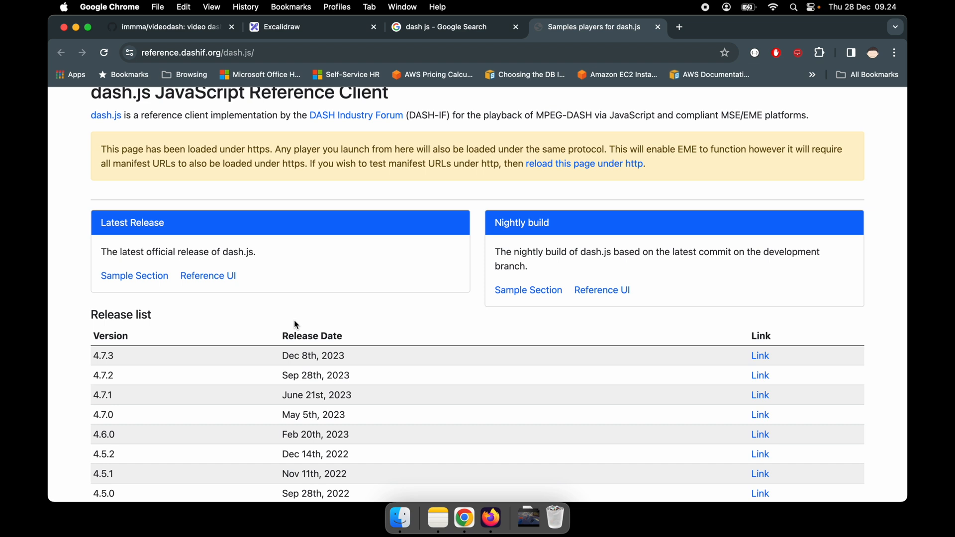
{"action": "scroll", "coordinate": [296, 325], "scroll_direction": "up", "scroll_amount": 3}
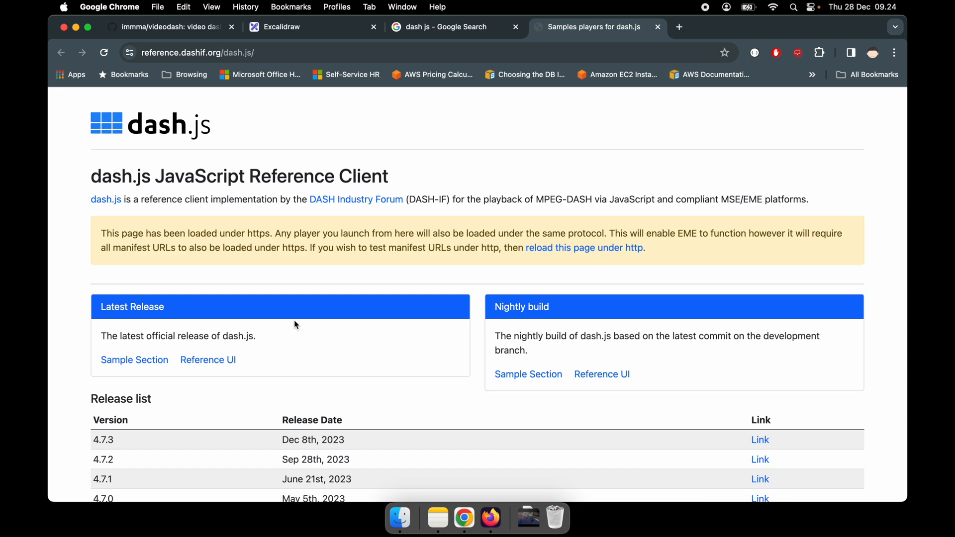
Switch to Firefox and examine the objects in the elastic-video-input S3 bucket, especially wing-it.mp4.
{"action": "key", "text": "ctrl+Up"}
{"action": "left_click", "coordinate": [504, 206]}
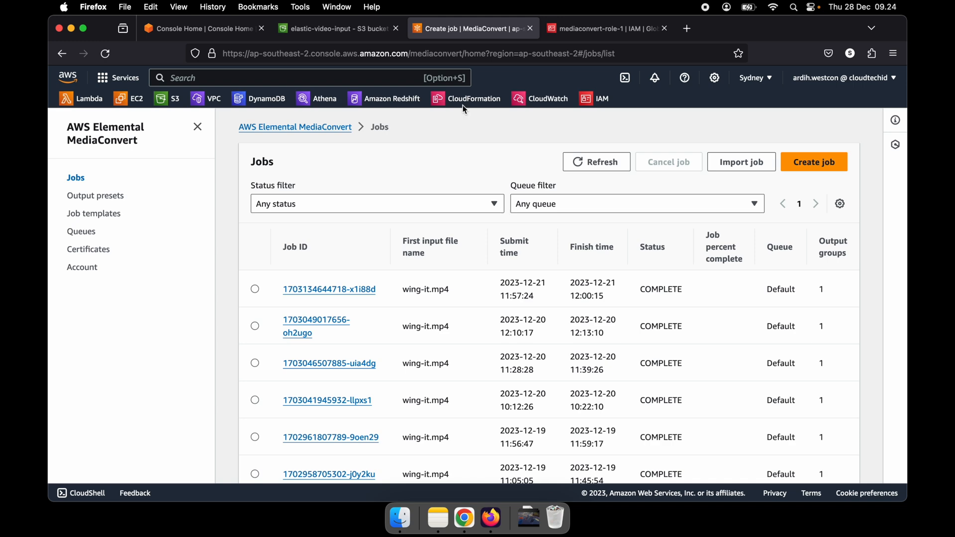
{"action": "left_click", "coordinate": [338, 28]}
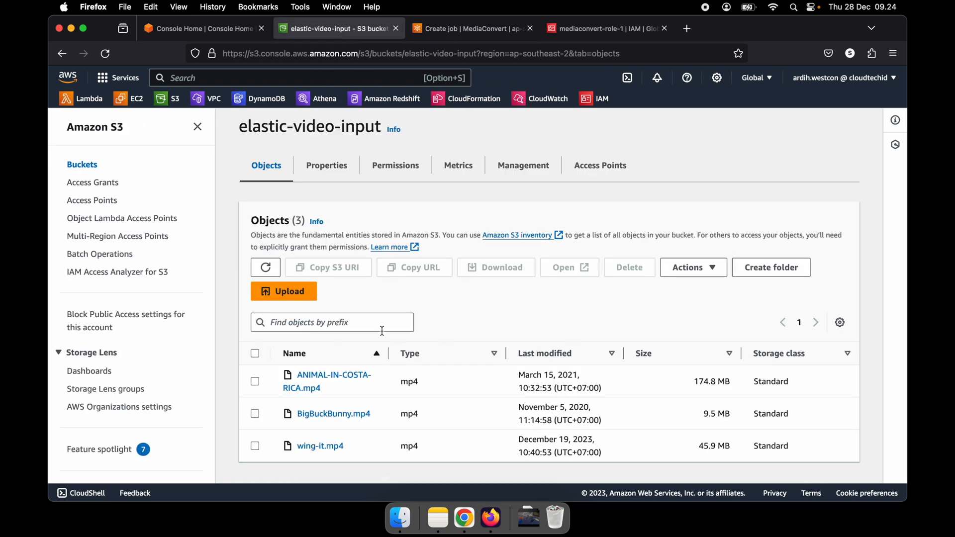
{"action": "scroll", "coordinate": [382, 332], "scroll_direction": "up", "scroll_amount": 1}
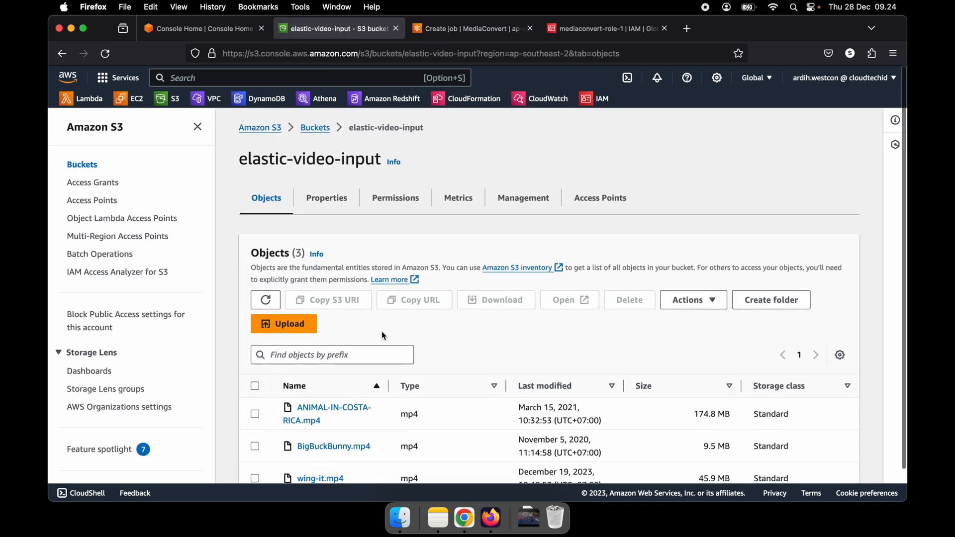
{"action": "scroll", "coordinate": [383, 334], "scroll_direction": "down", "scroll_amount": 1}
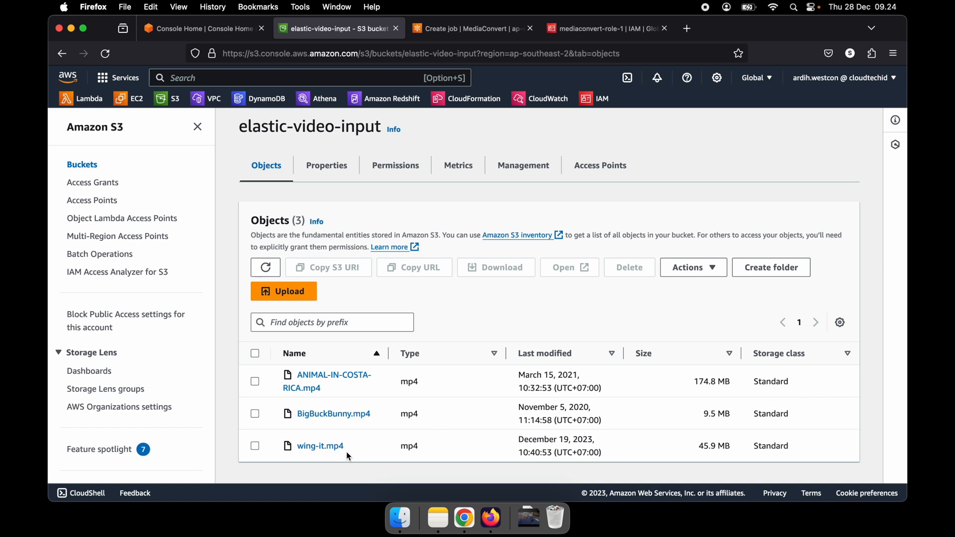
{"action": "triple_click", "coordinate": [294, 452]}
{"action": "left_click", "coordinate": [372, 454]}
Search the AWS console's services for "s3" and "media conver" from Console Home, and clear the search.
{"action": "left_click", "coordinate": [488, 32]}
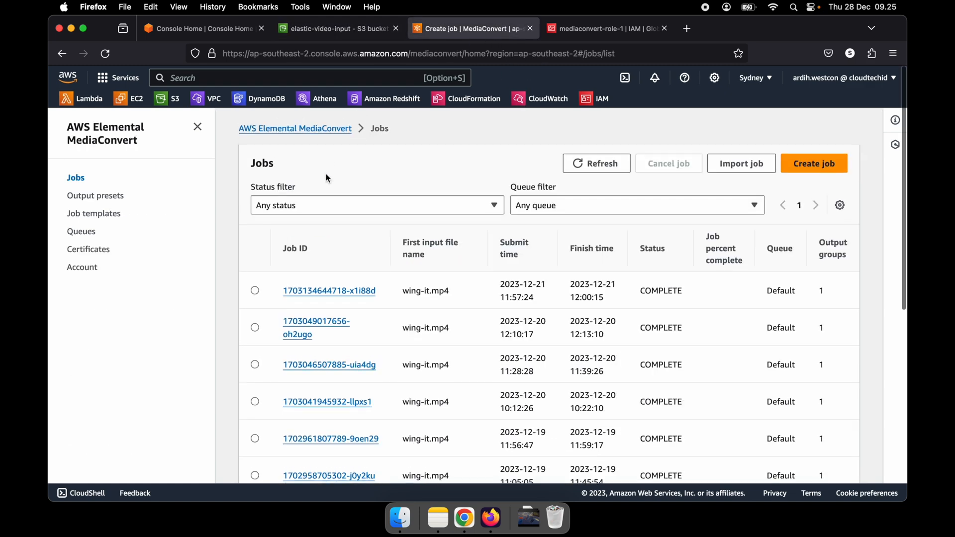
{"action": "left_click", "coordinate": [246, 25]}
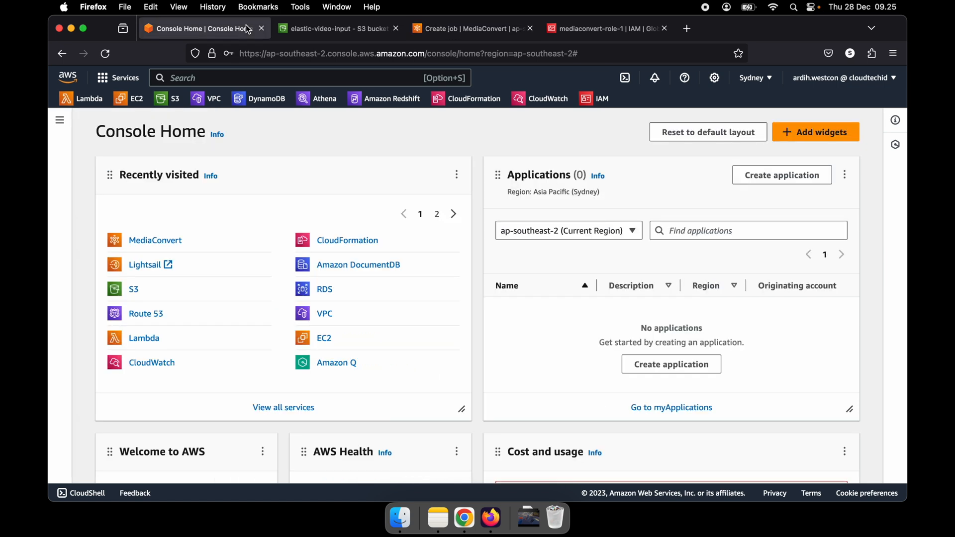
{"action": "left_click", "coordinate": [303, 77]}
{"action": "type", "text": "s"}
{"action": "key", "text": "BackSpace"}
{"action": "type", "text": "s3"}
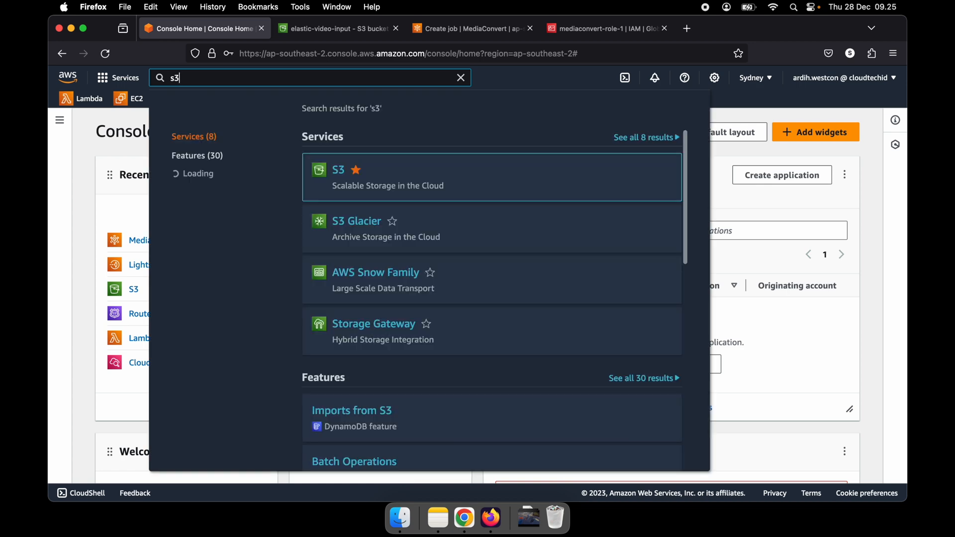
{"action": "key", "text": "BackSpace"}
{"action": "key", "text": "BackSpace"}
{"action": "type", "text": "media conversion"}
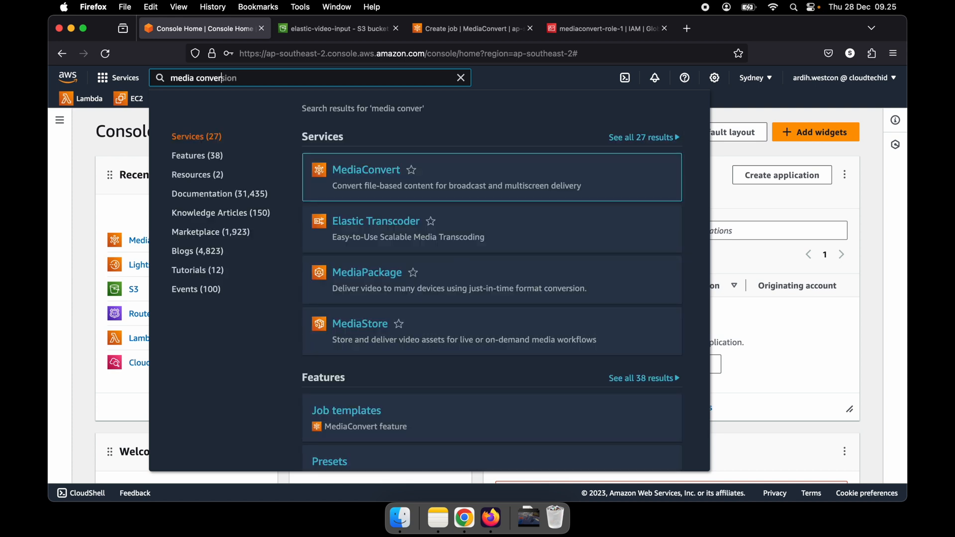
{"action": "left_click", "coordinate": [464, 78]}
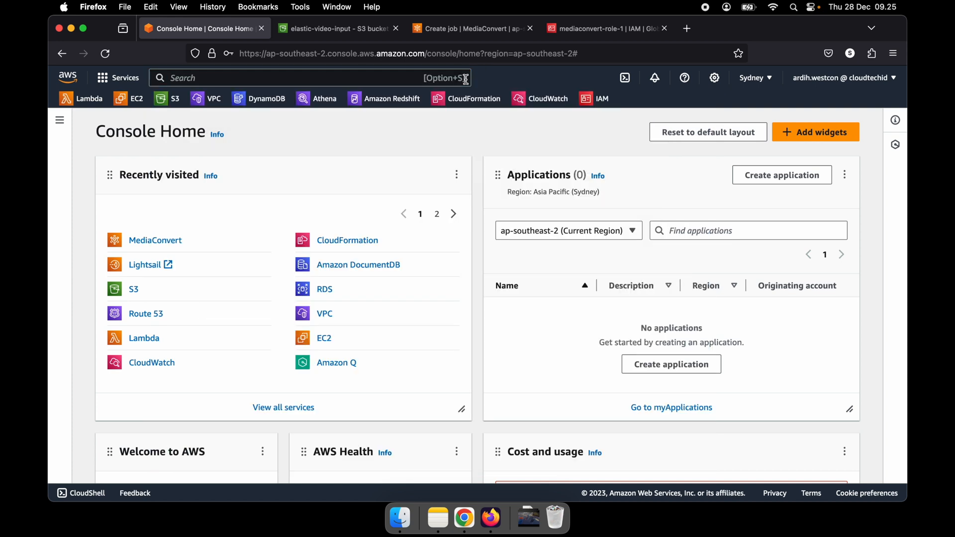
Start creating a new job in AWS Elemental MediaConvert and read the notice about configuring its IAM role.
{"action": "left_click", "coordinate": [470, 30]}
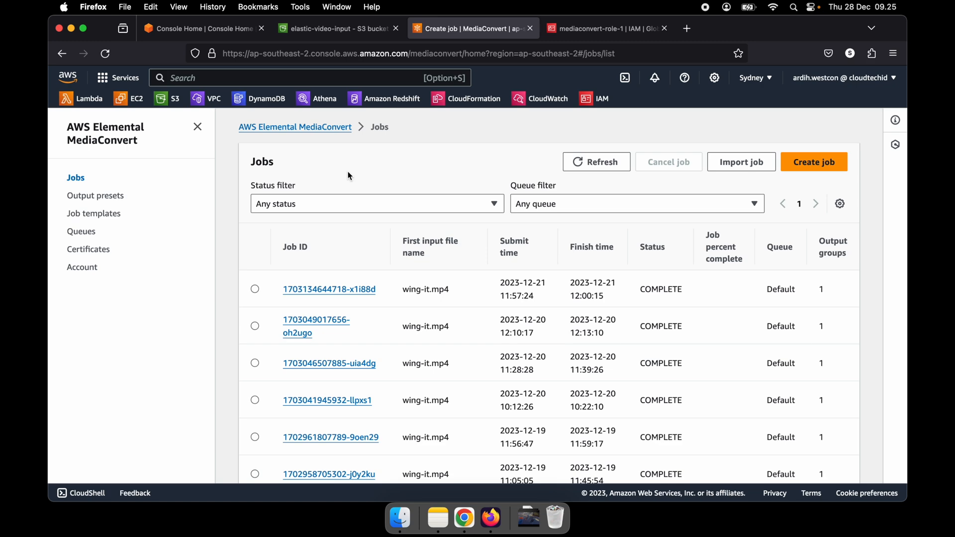
{"action": "left_click", "coordinate": [826, 162]}
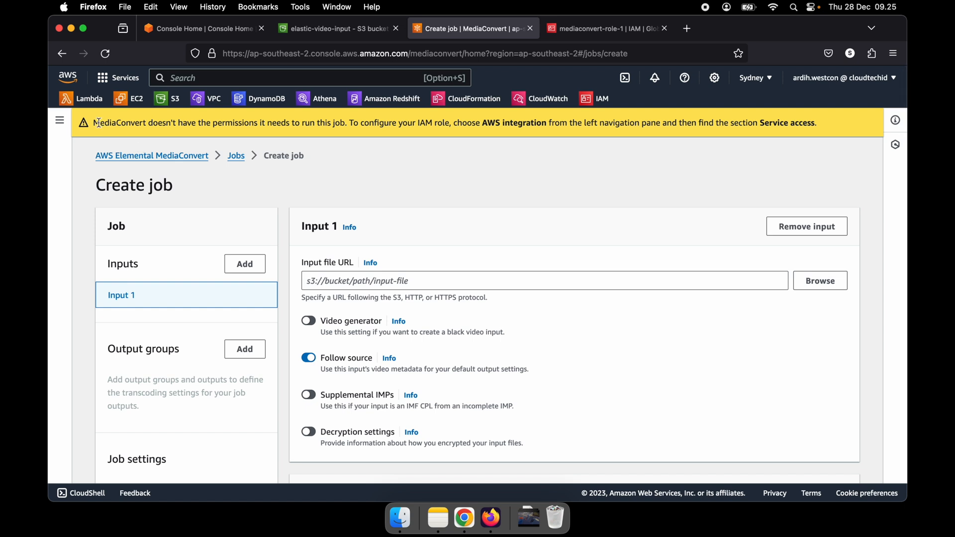
{"action": "left_click_drag", "start_coordinate": [95, 123], "coordinate": [372, 132]}
{"action": "left_click", "coordinate": [371, 128]}
{"action": "left_click_drag", "start_coordinate": [483, 122], "coordinate": [530, 137]}
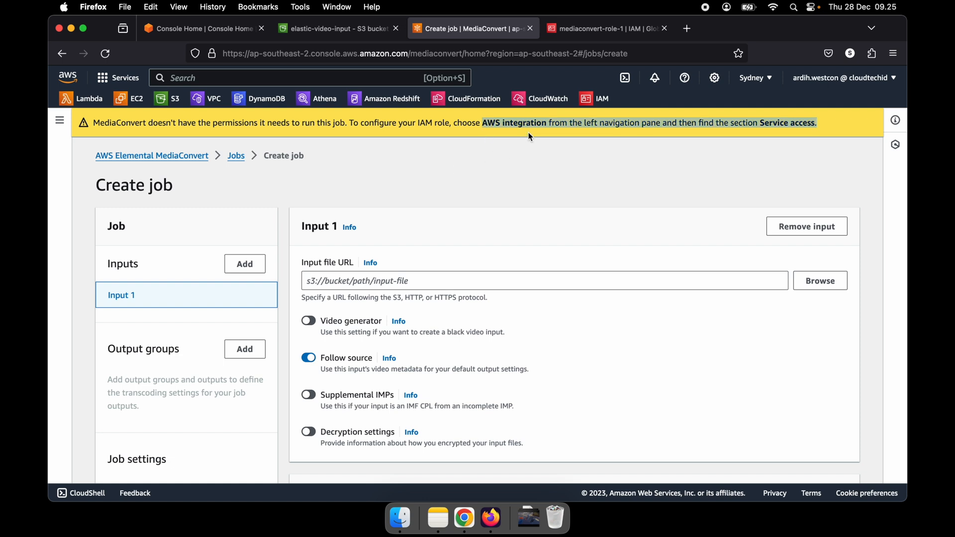
{"action": "left_click", "coordinate": [530, 134]}
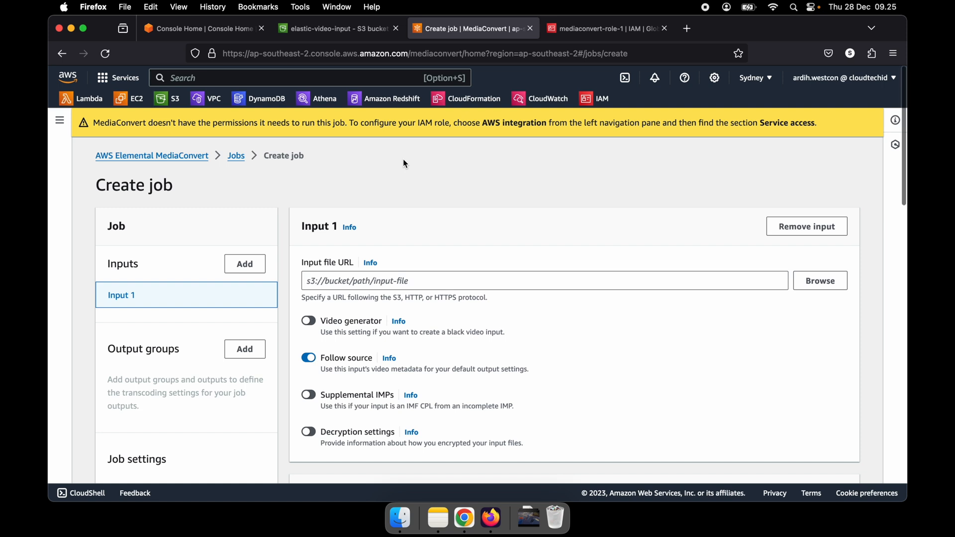
Open the AWS integration settings of the new MediaConvert job.
{"action": "scroll", "coordinate": [404, 161], "scroll_direction": "down", "scroll_amount": 3}
{"action": "scroll", "coordinate": [405, 164], "scroll_direction": "down", "scroll_amount": 3}
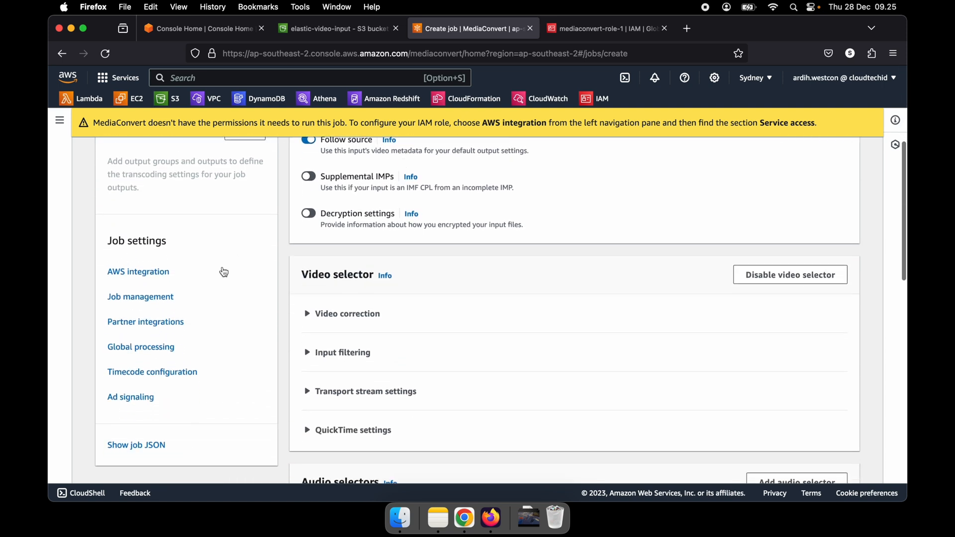
{"action": "left_click", "coordinate": [221, 274]}
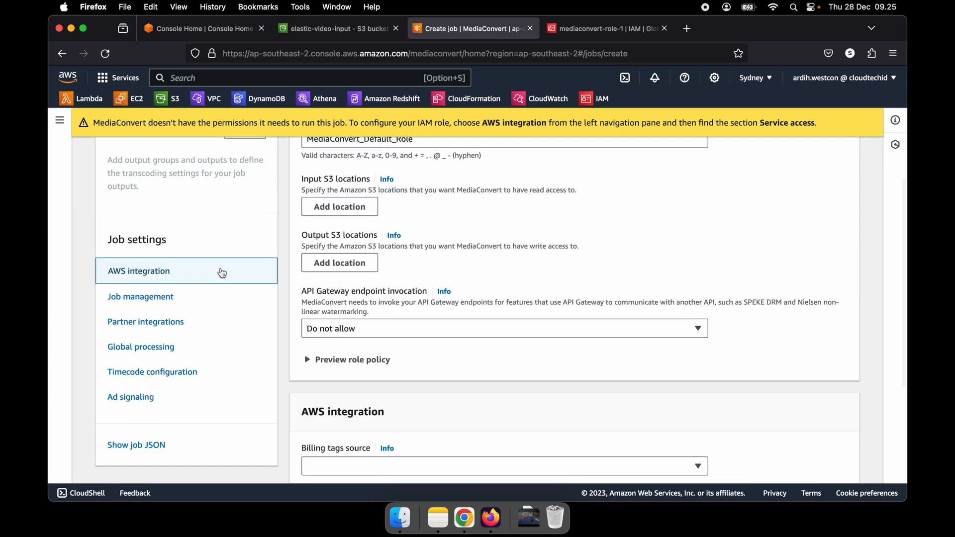
Set the job's service role control to use an existing service role and select mediaconvert-role-1.
{"action": "scroll", "coordinate": [641, 270], "scroll_direction": "up", "scroll_amount": 2}
{"action": "left_click", "coordinate": [501, 199]}
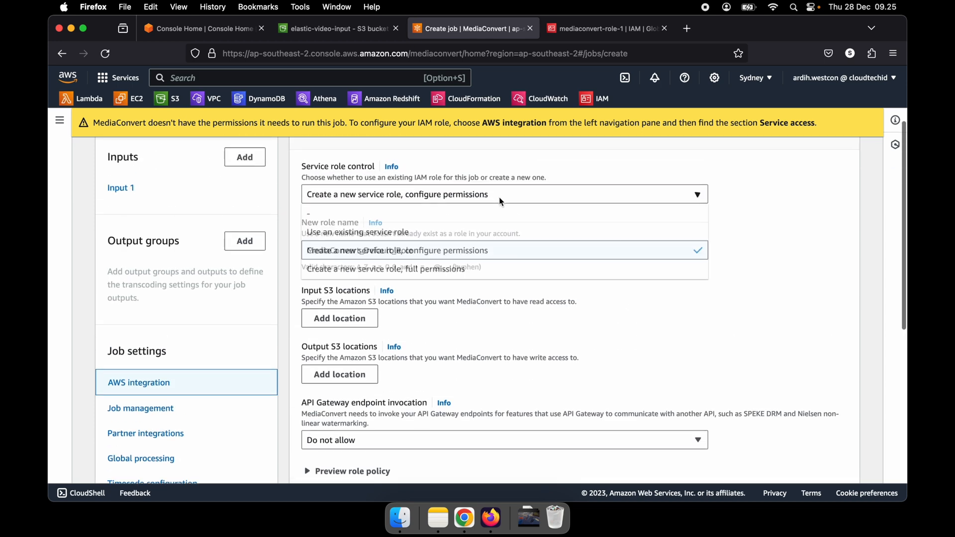
{"action": "left_click", "coordinate": [436, 233]}
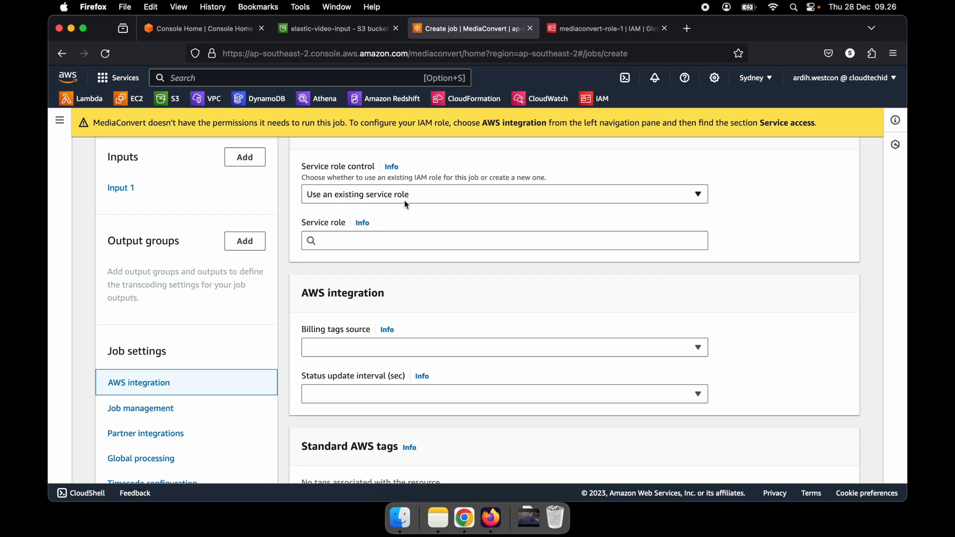
{"action": "left_click", "coordinate": [340, 235]}
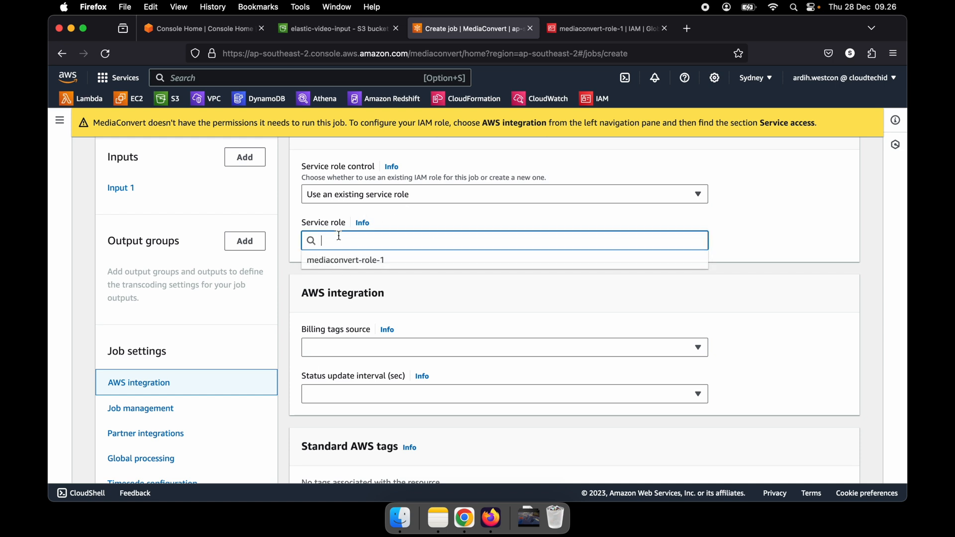
{"action": "left_click", "coordinate": [357, 262]}
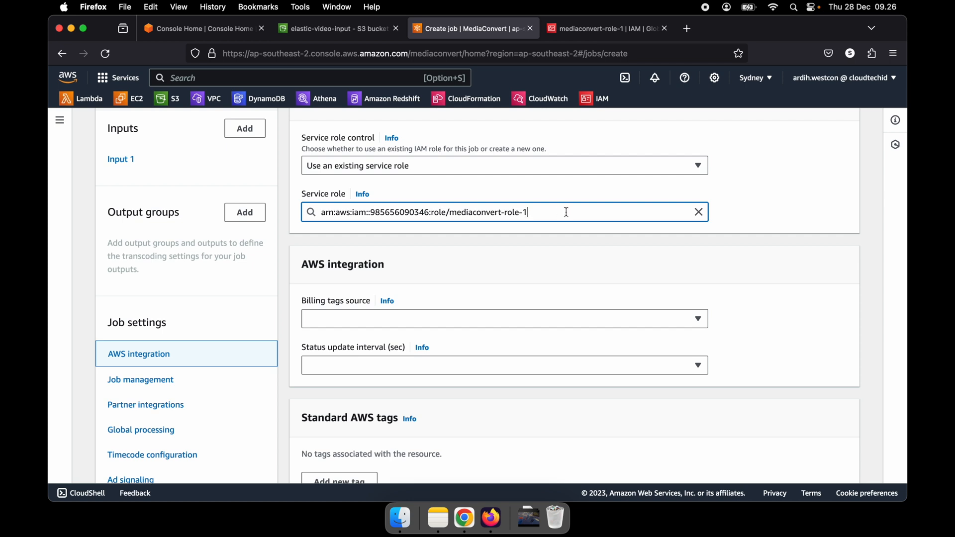
Examine the permissions policies attached to mediaconvert-role-1 in IAM, including AmazonAPIGatewayInvokeFullAccess and AmazonS3FullAccess.
{"action": "left_click", "coordinate": [580, 29]}
{"action": "scroll", "coordinate": [540, 259], "scroll_direction": "up", "scroll_amount": 5}
{"action": "scroll", "coordinate": [540, 260], "scroll_direction": "up", "scroll_amount": 1}
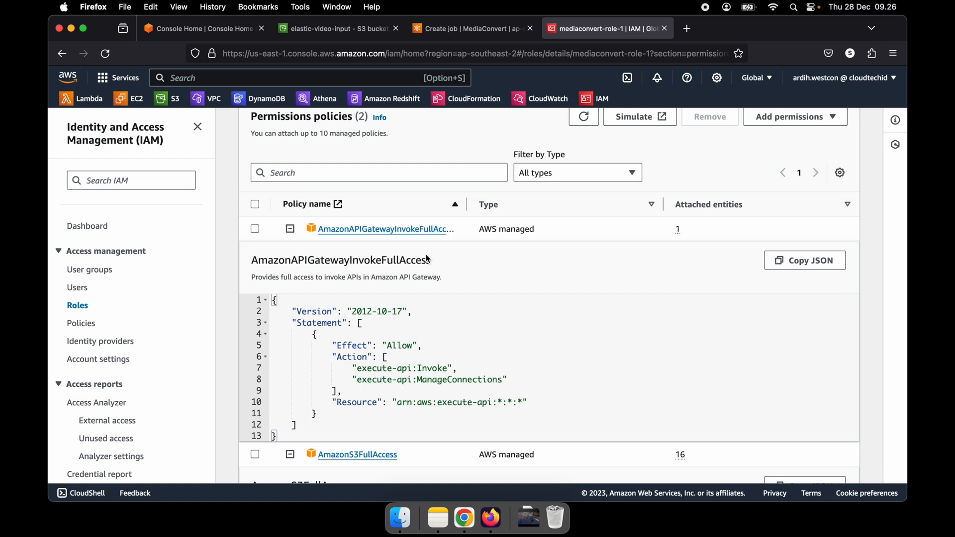
{"action": "scroll", "coordinate": [361, 294], "scroll_direction": "down", "scroll_amount": 5}
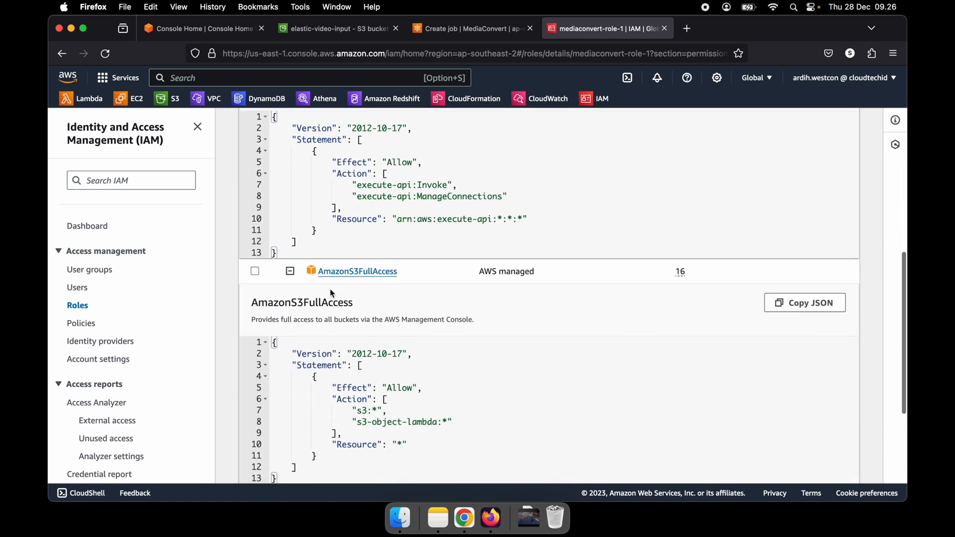
{"action": "scroll", "coordinate": [400, 298], "scroll_direction": "up", "scroll_amount": 8}
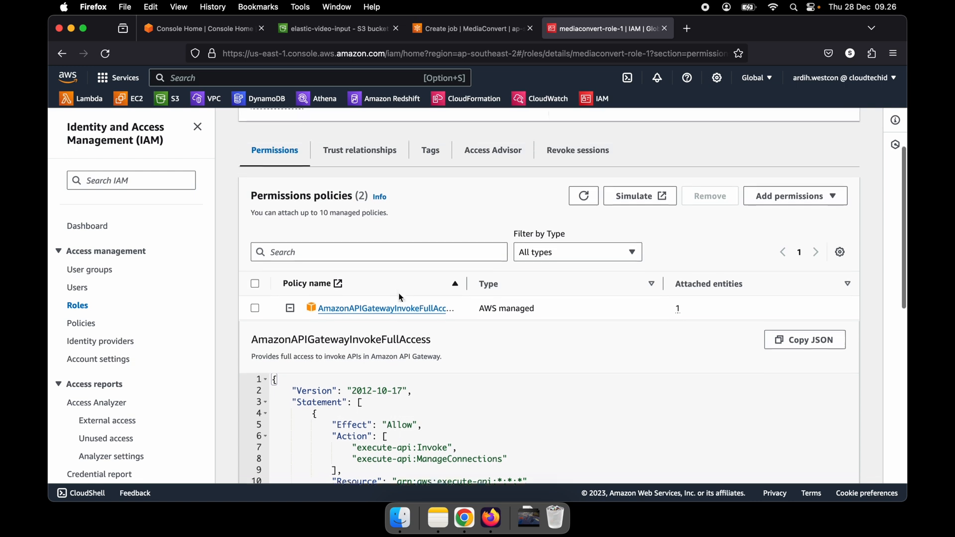
{"action": "scroll", "coordinate": [399, 293], "scroll_direction": "up", "scroll_amount": 2}
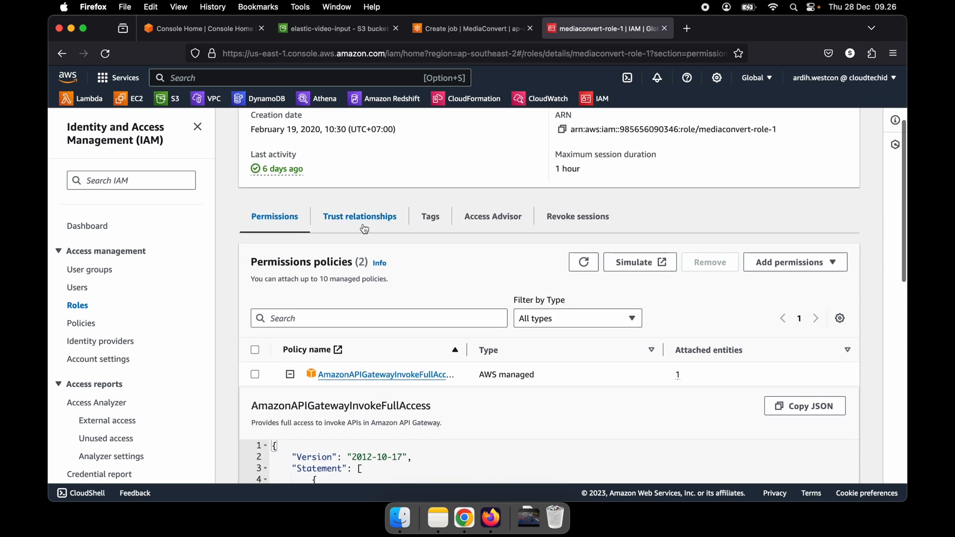
Examine the trusted entities of mediaconvert-role-1, particularly the service principal in its trust policy.
{"action": "left_click", "coordinate": [364, 228]}
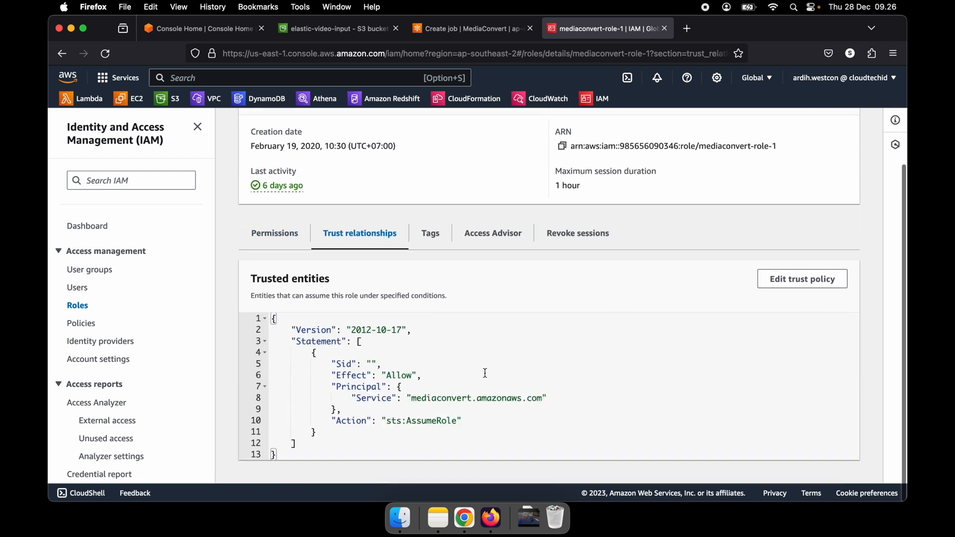
{"action": "double_click", "coordinate": [419, 400]}
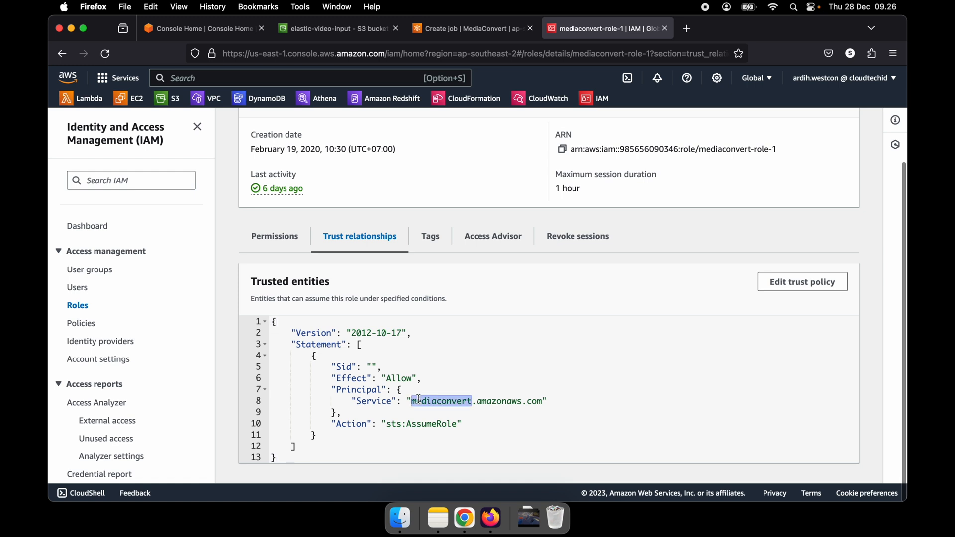
{"action": "double_click", "coordinate": [504, 401]}
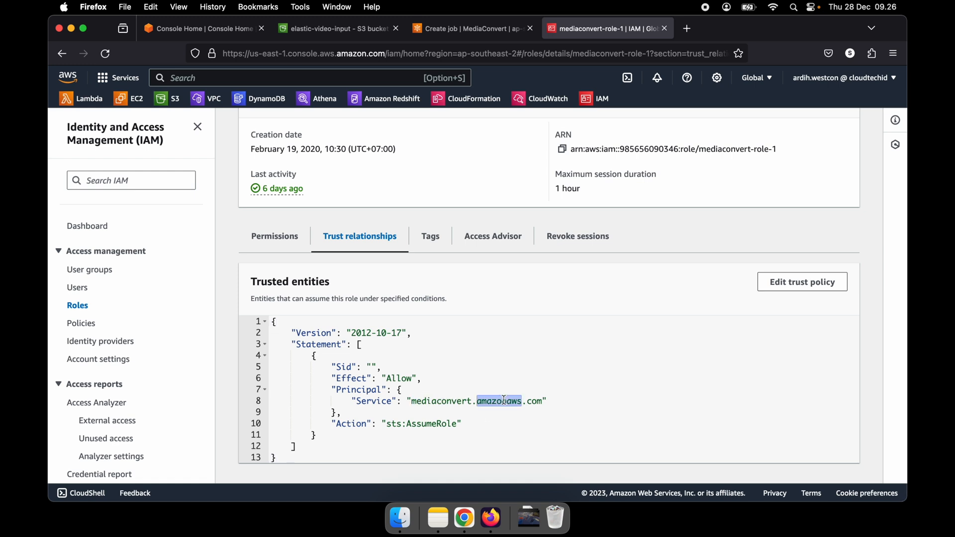
{"action": "double_click", "coordinate": [534, 402]}
{"action": "left_click", "coordinate": [600, 404]}
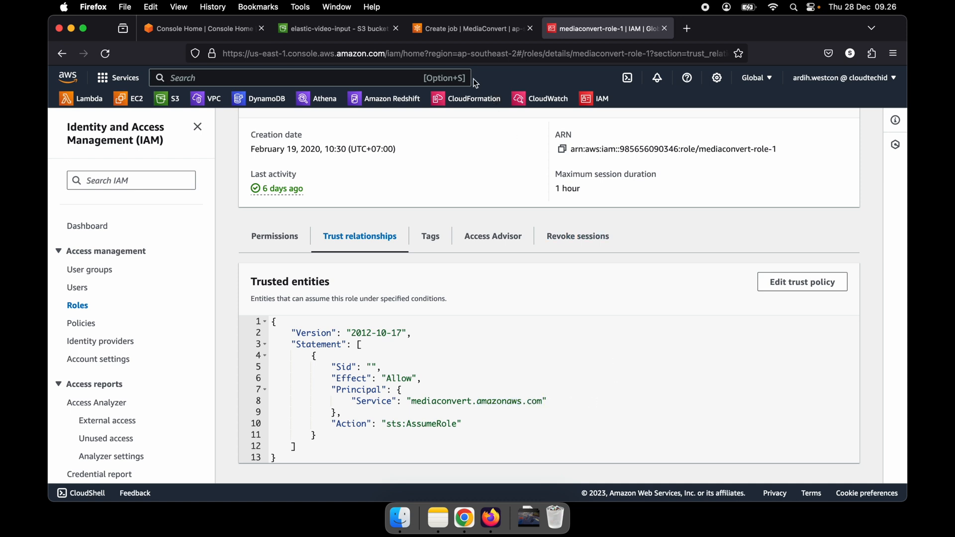
Return to the MediaConvert job and set Input 1's file to wing-it.mp4 from the elastic-video-input bucket.
{"action": "left_click", "coordinate": [460, 26]}
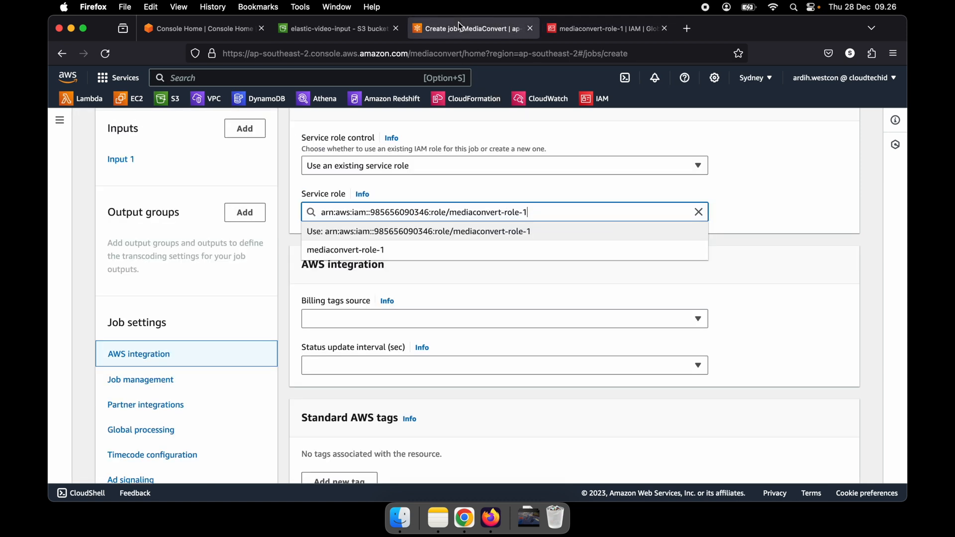
{"action": "left_click", "coordinate": [781, 170]}
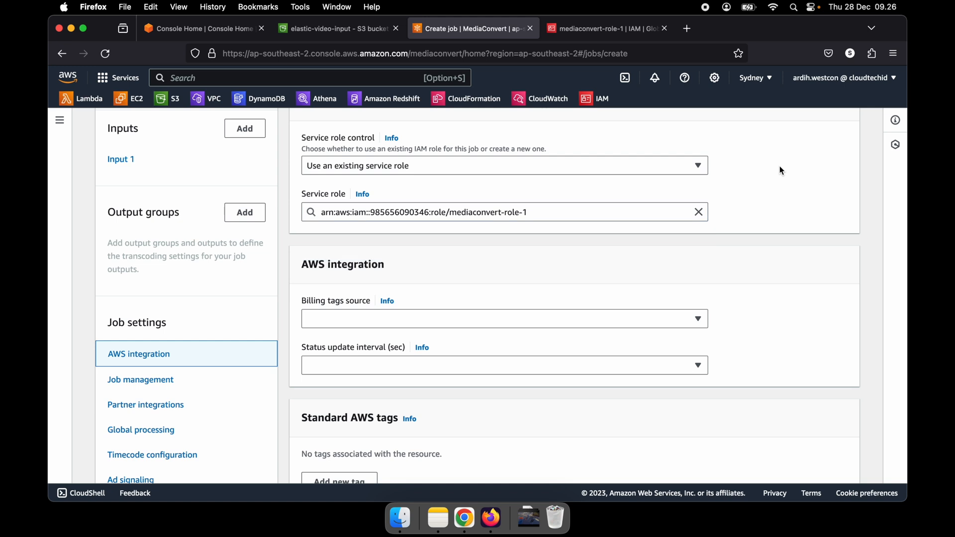
{"action": "scroll", "coordinate": [780, 166], "scroll_direction": "up", "scroll_amount": 3}
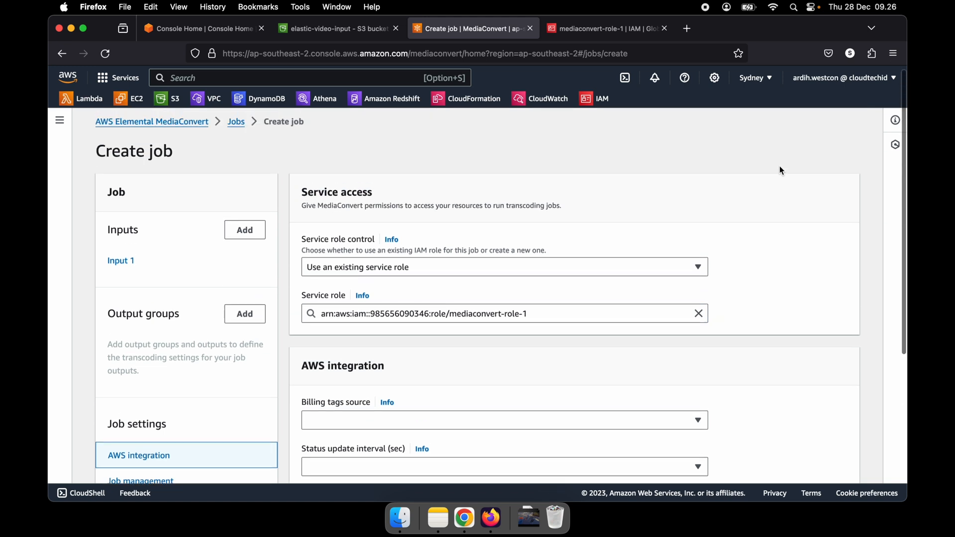
{"action": "scroll", "coordinate": [780, 170], "scroll_direction": "up", "scroll_amount": 1}
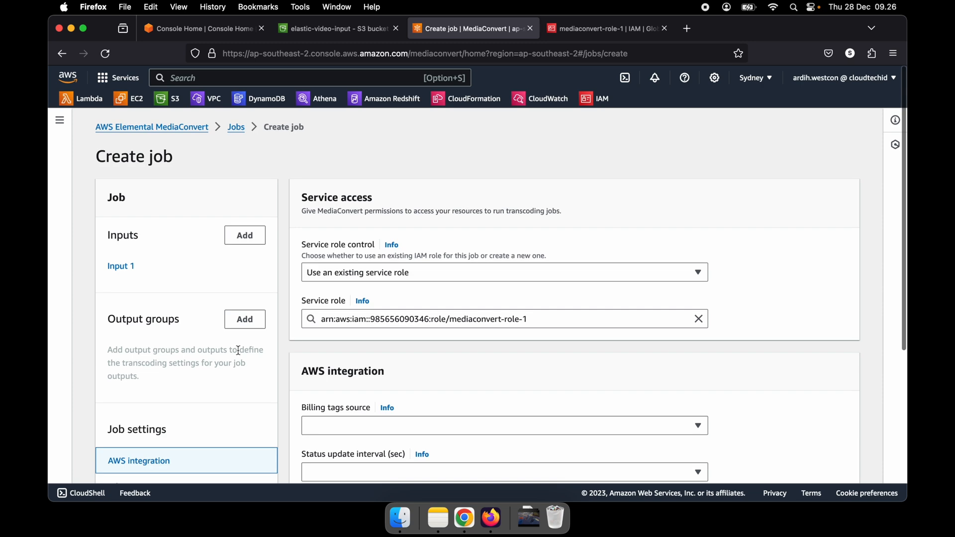
{"action": "left_click", "coordinate": [153, 273]}
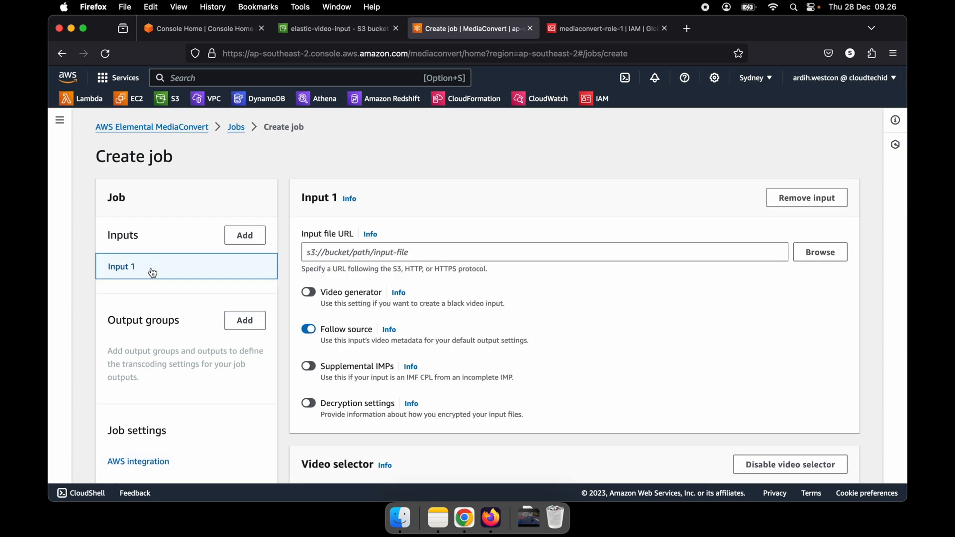
{"action": "left_click", "coordinate": [826, 255]}
{"action": "left_click", "coordinate": [559, 272]}
{"action": "type", "text": "input"}
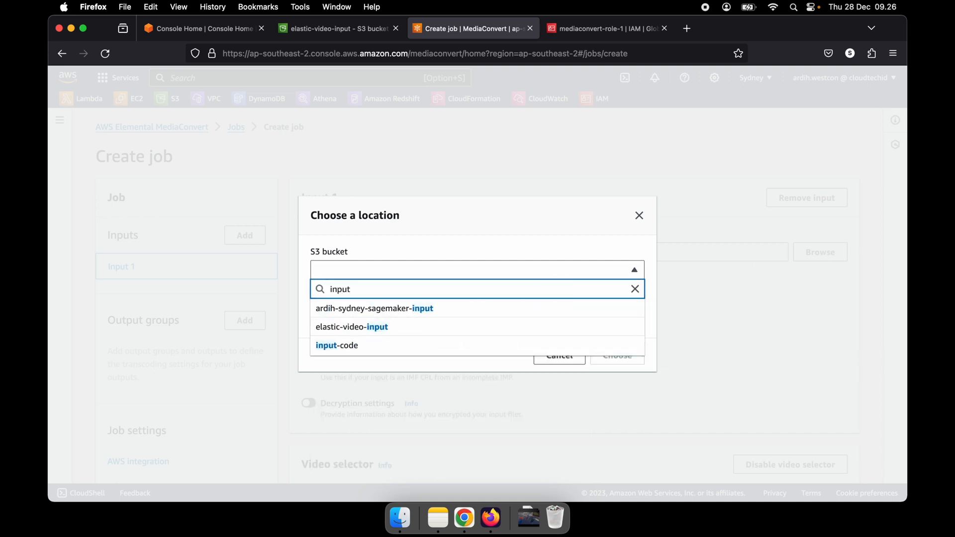
{"action": "left_click", "coordinate": [426, 326]}
{"action": "left_click", "coordinate": [399, 326]}
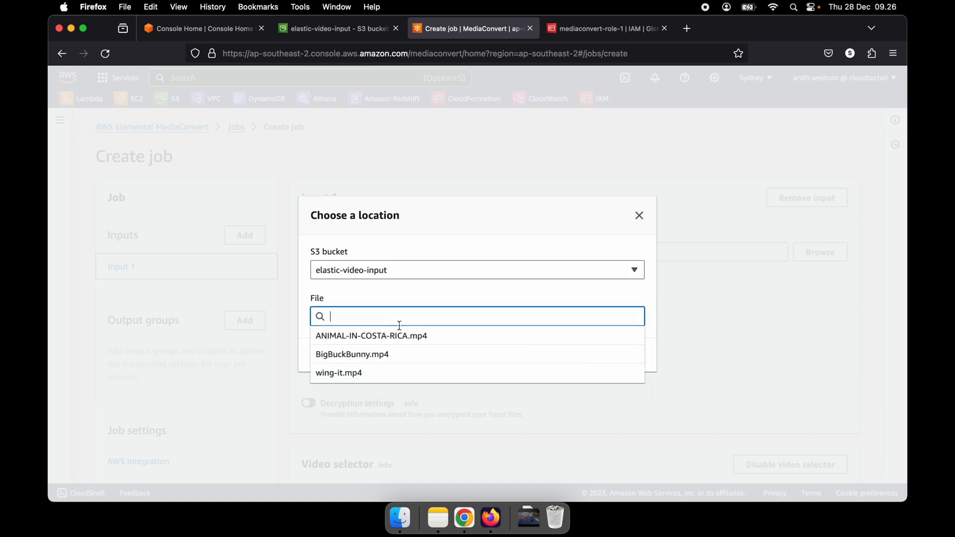
{"action": "left_click", "coordinate": [387, 371]}
{"action": "left_click", "coordinate": [610, 357]}
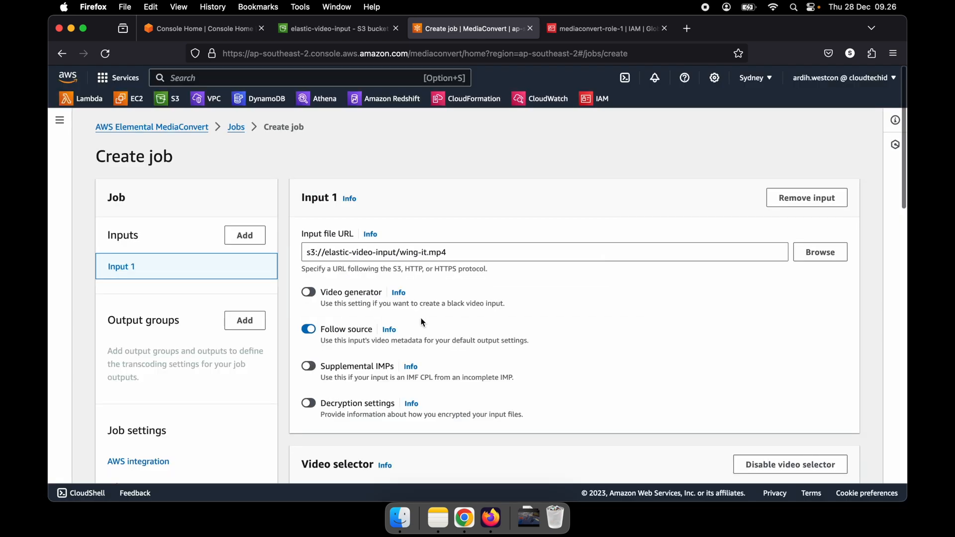
Examine Input 1's remaining settings, from the video and audio selectors to the overlay and metadata sections.
{"action": "scroll", "coordinate": [422, 323], "scroll_direction": "down", "scroll_amount": 5}
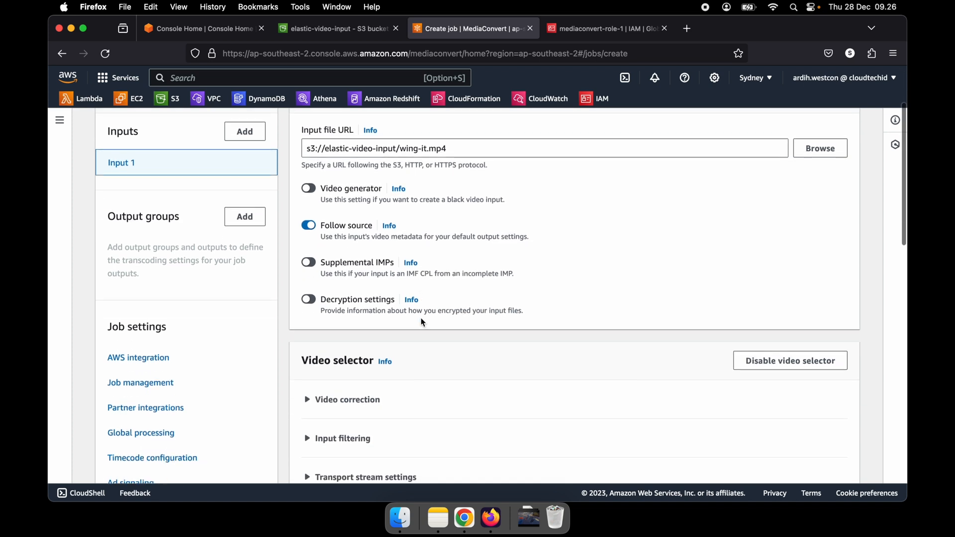
{"action": "scroll", "coordinate": [422, 323], "scroll_direction": "down", "scroll_amount": 1}
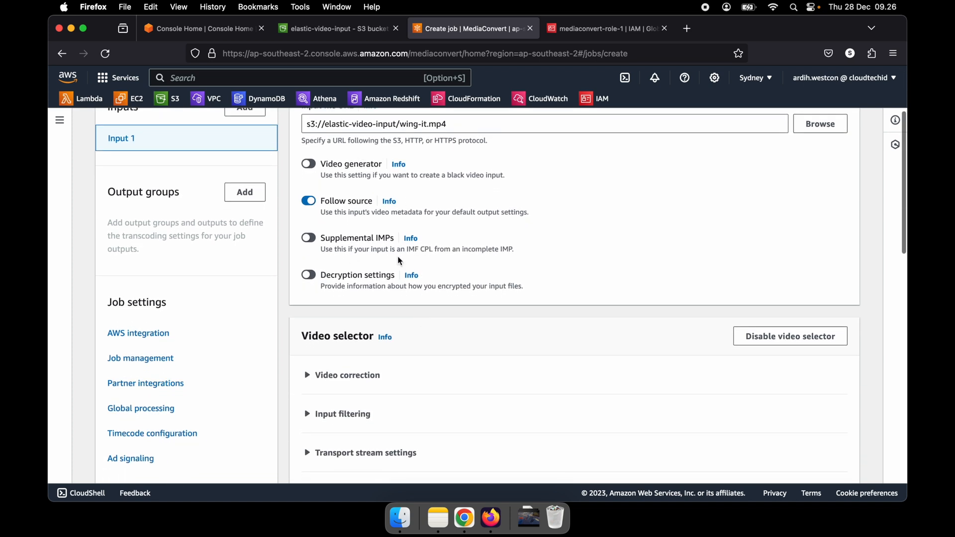
{"action": "scroll", "coordinate": [442, 318], "scroll_direction": "down", "scroll_amount": 10}
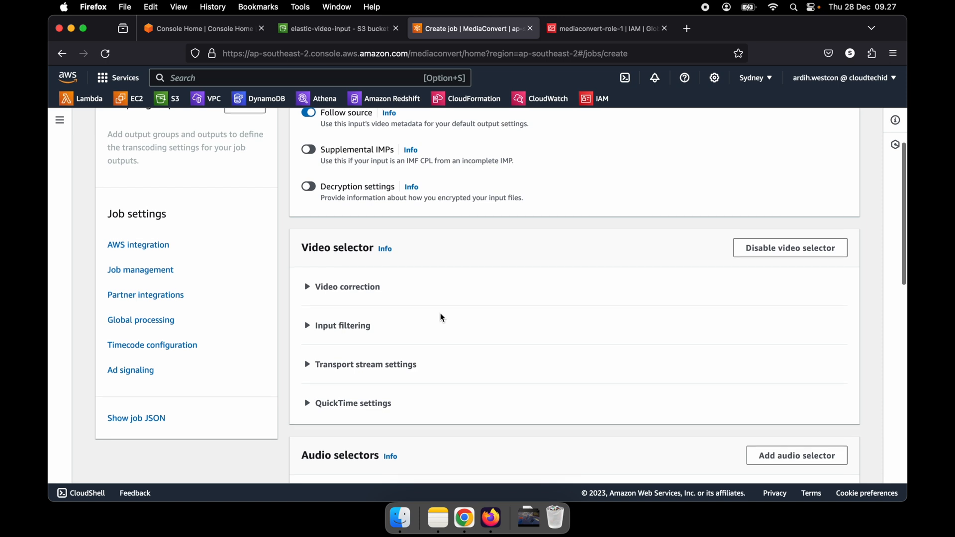
{"action": "scroll", "coordinate": [442, 317], "scroll_direction": "down", "scroll_amount": 12}
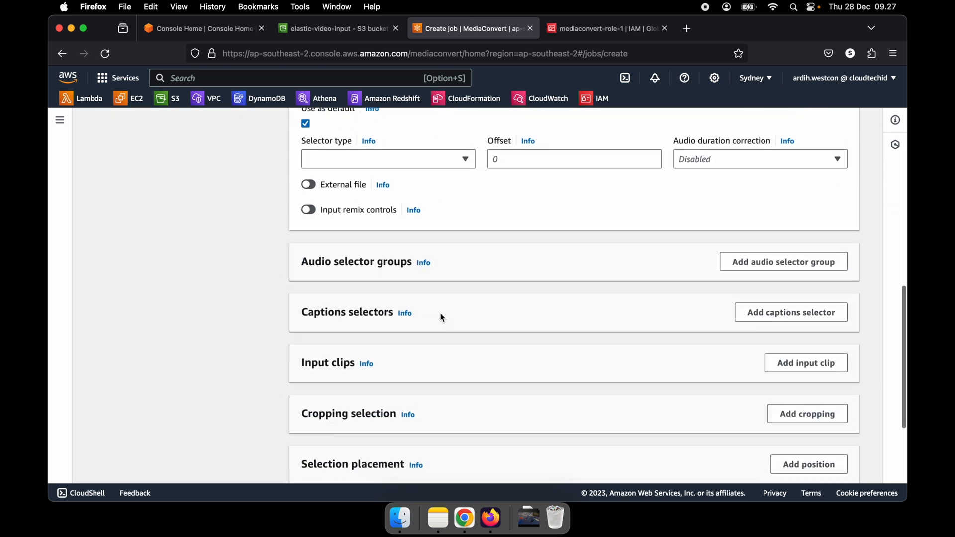
{"action": "scroll", "coordinate": [442, 317], "scroll_direction": "down", "scroll_amount": 7}
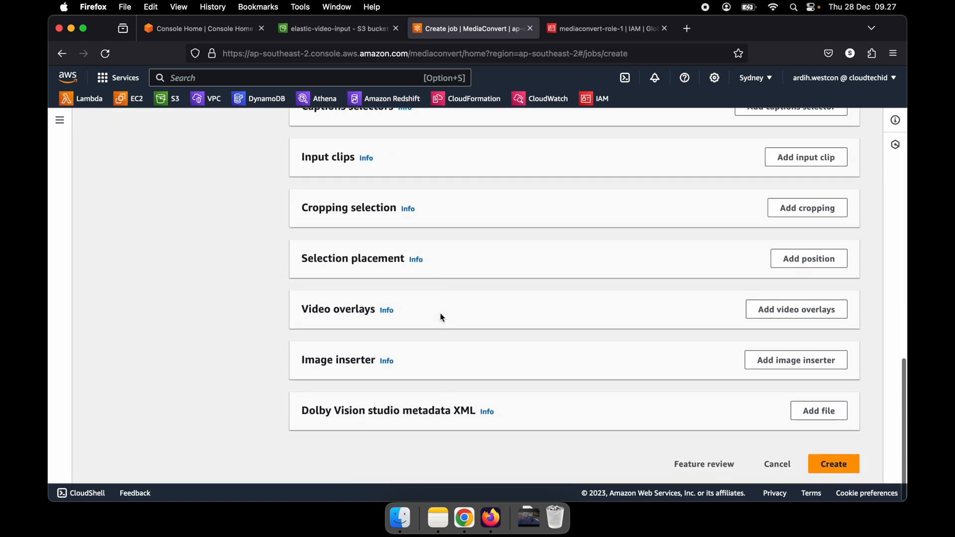
{"action": "scroll", "coordinate": [442, 317], "scroll_direction": "up", "scroll_amount": 20}
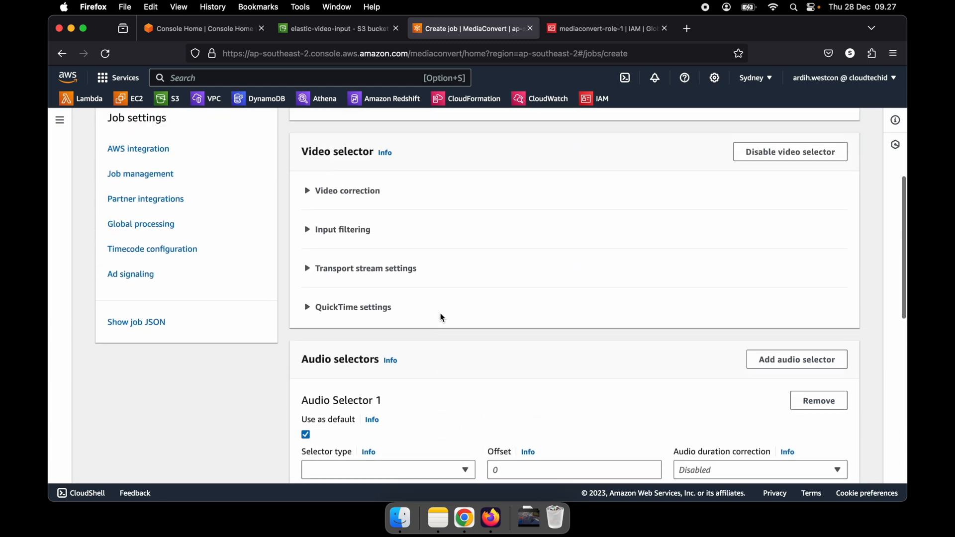
{"action": "scroll", "coordinate": [442, 318], "scroll_direction": "up", "scroll_amount": 6}
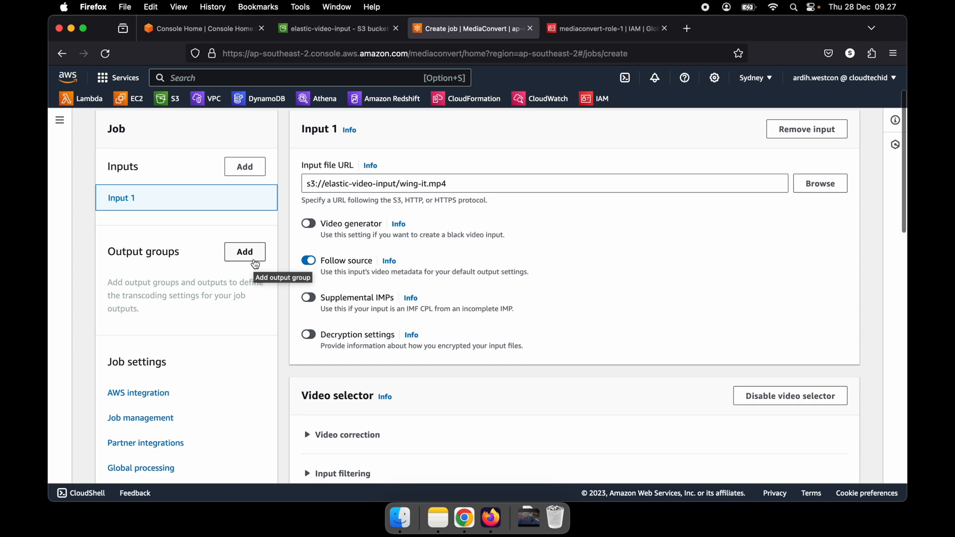
Add a DASH ISO output group and set its custom group name to "wing it".
{"action": "left_click", "coordinate": [244, 252]}
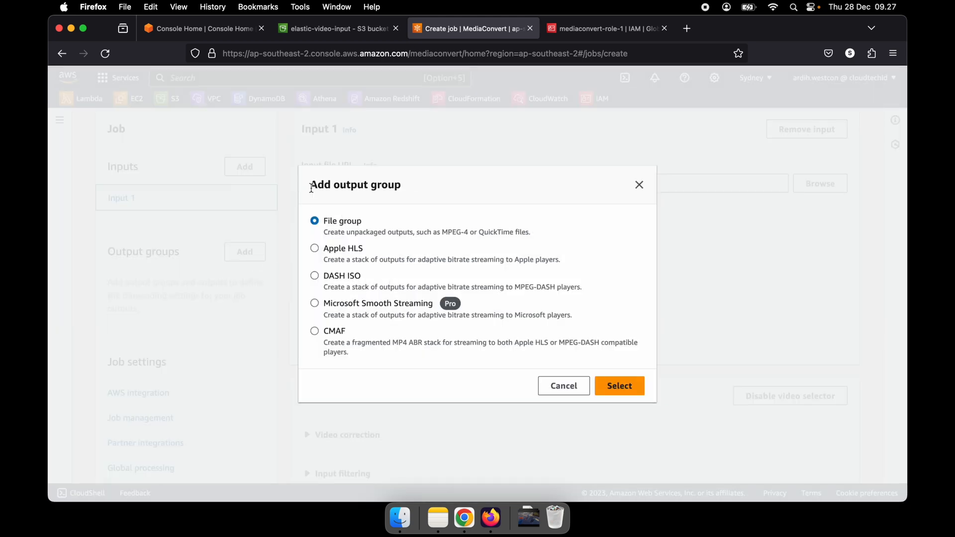
{"action": "left_click_drag", "start_coordinate": [311, 187], "coordinate": [403, 186]}
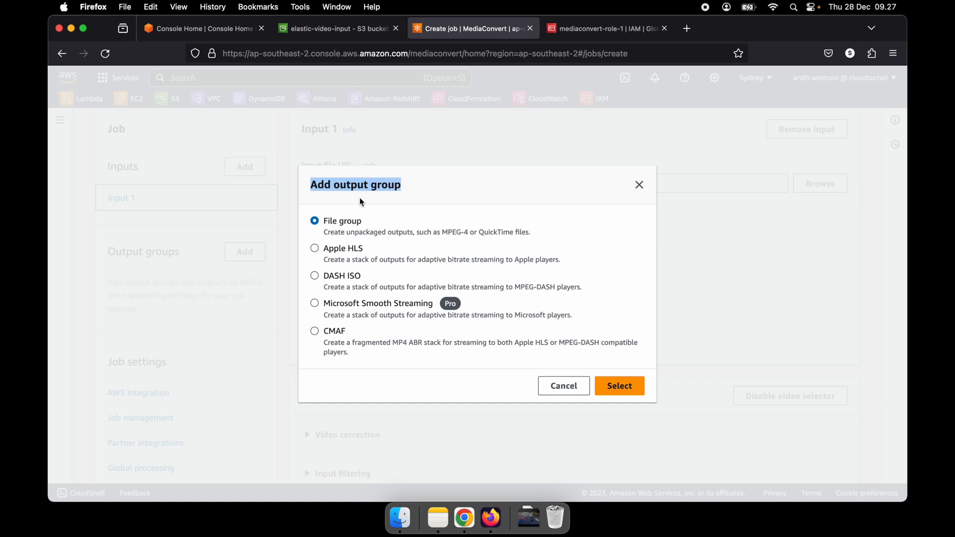
{"action": "left_click", "coordinate": [341, 282]}
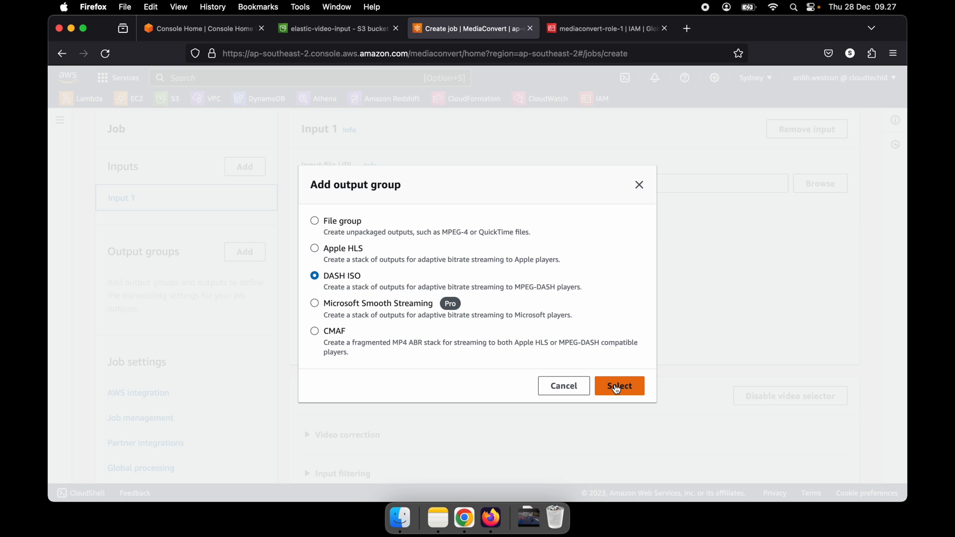
{"action": "left_click", "coordinate": [617, 389]}
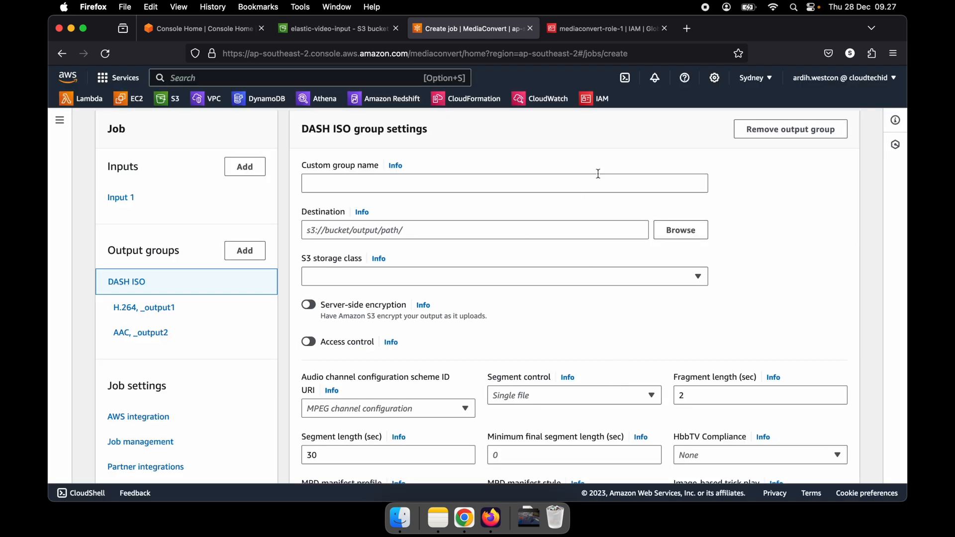
{"action": "left_click", "coordinate": [567, 184]}
{"action": "type", "text": "wing it"}
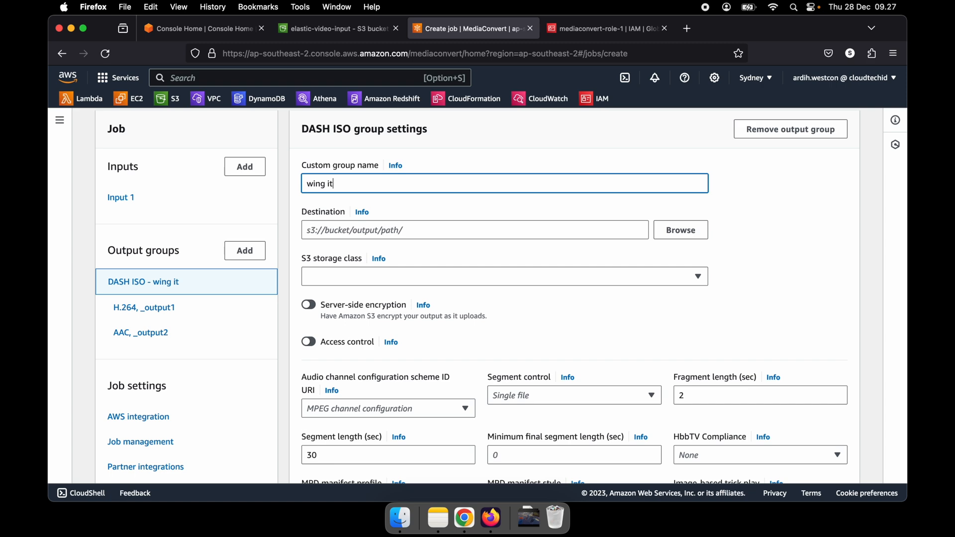
Set the DASH ISO group's destination to the wing-it-test-video/ location in the ardih-public-video-output bucket.
{"action": "left_click", "coordinate": [670, 229]}
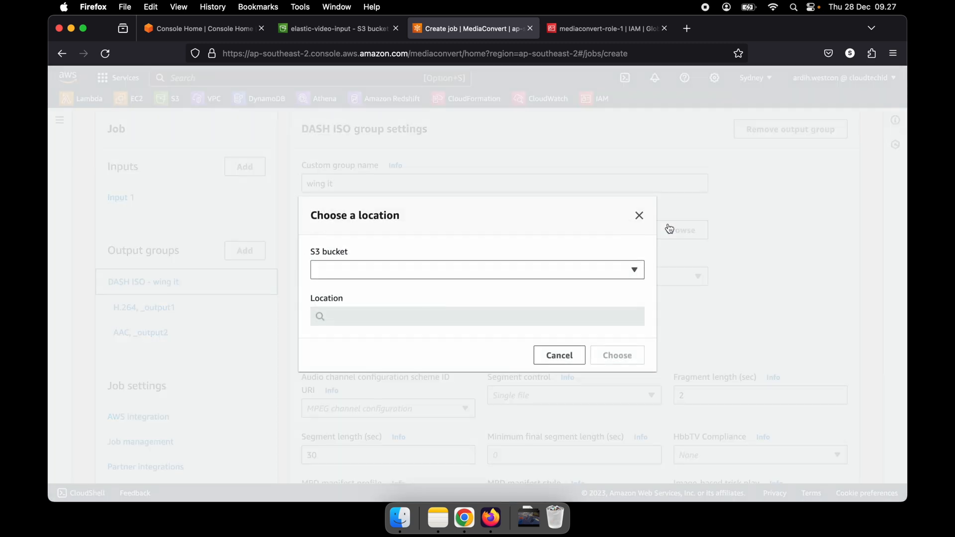
{"action": "left_click", "coordinate": [405, 268]}
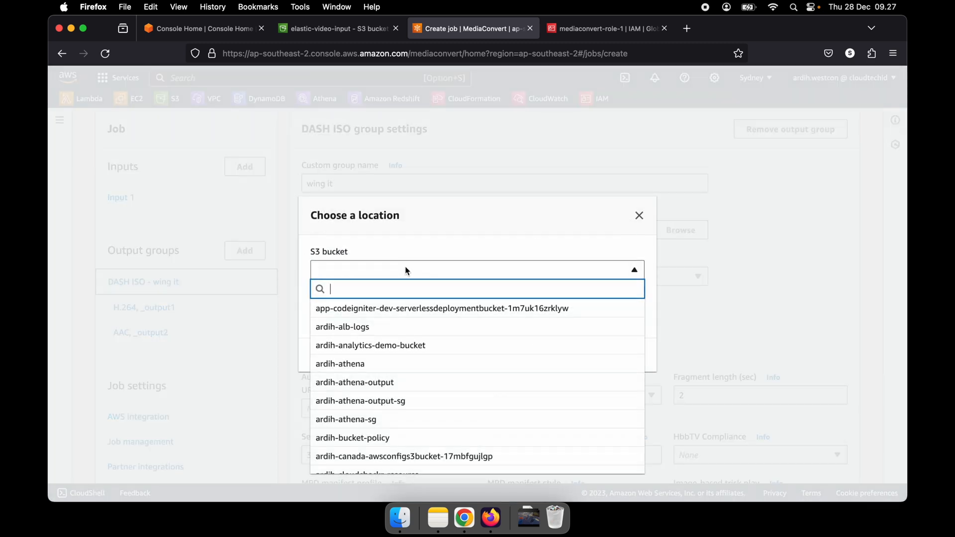
{"action": "type", "text": "public"}
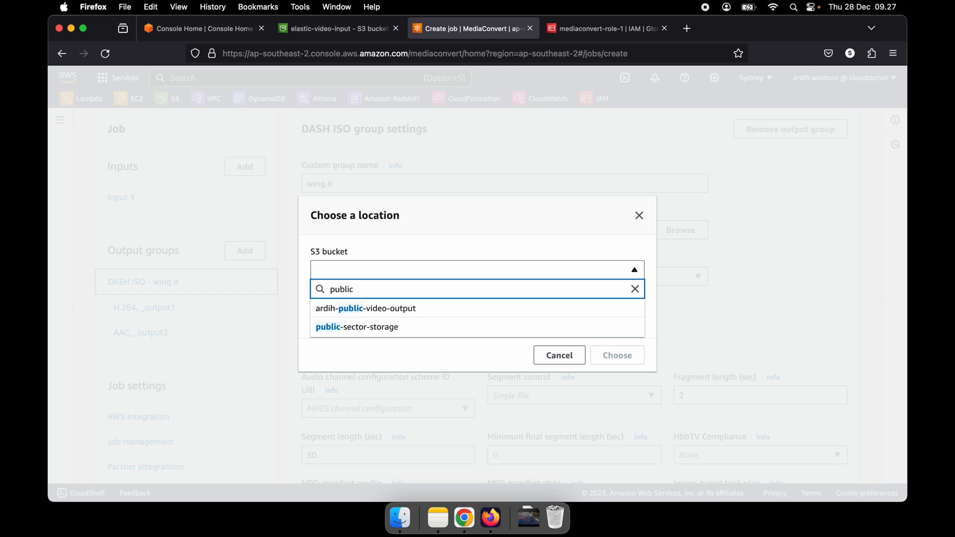
{"action": "left_click", "coordinate": [405, 308]}
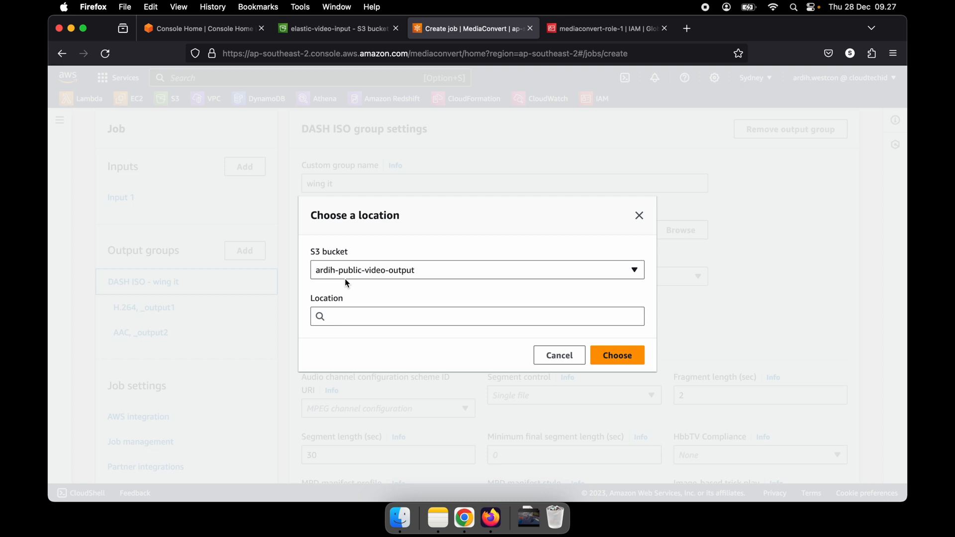
{"action": "left_click", "coordinate": [349, 314]}
{"action": "type", "text": "wing-"}
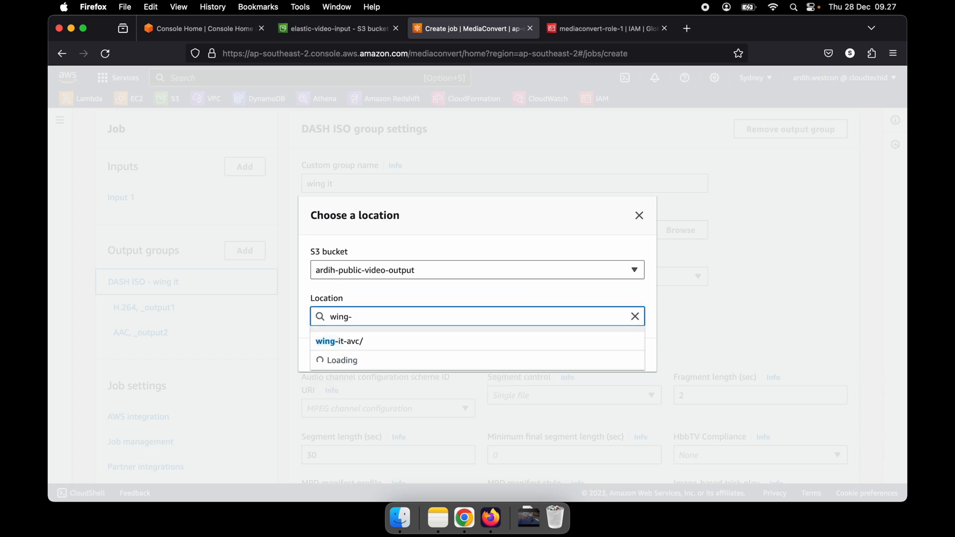
{"action": "type", "text": "it-test-video/"}
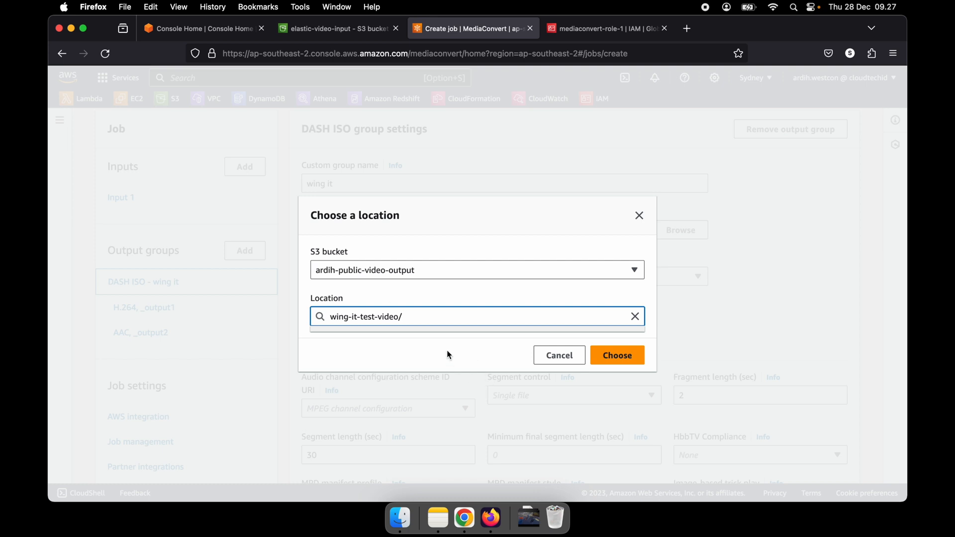
{"action": "left_click", "coordinate": [633, 356]}
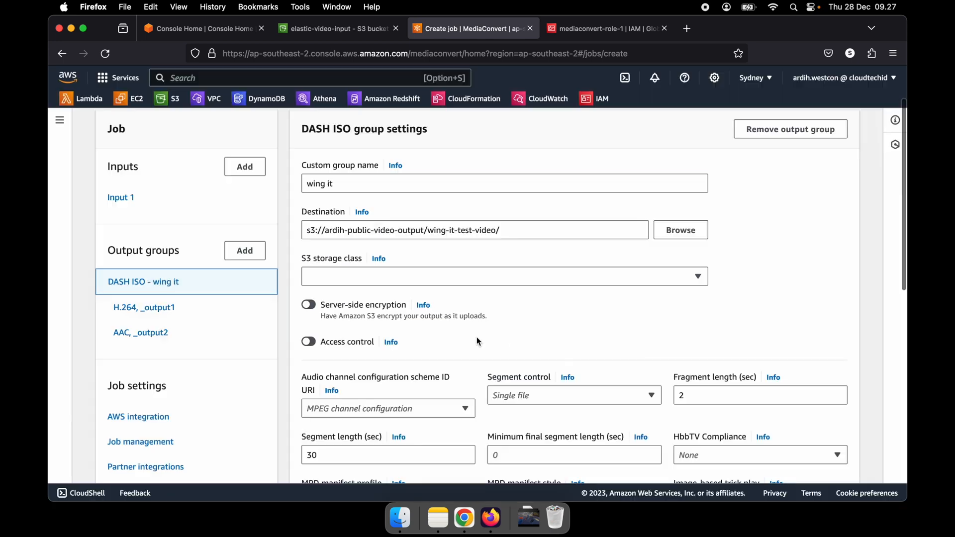
Examine the S3 storage class choices and the segment control options of the DASH ISO group.
{"action": "scroll", "coordinate": [477, 338], "scroll_direction": "down", "scroll_amount": 2}
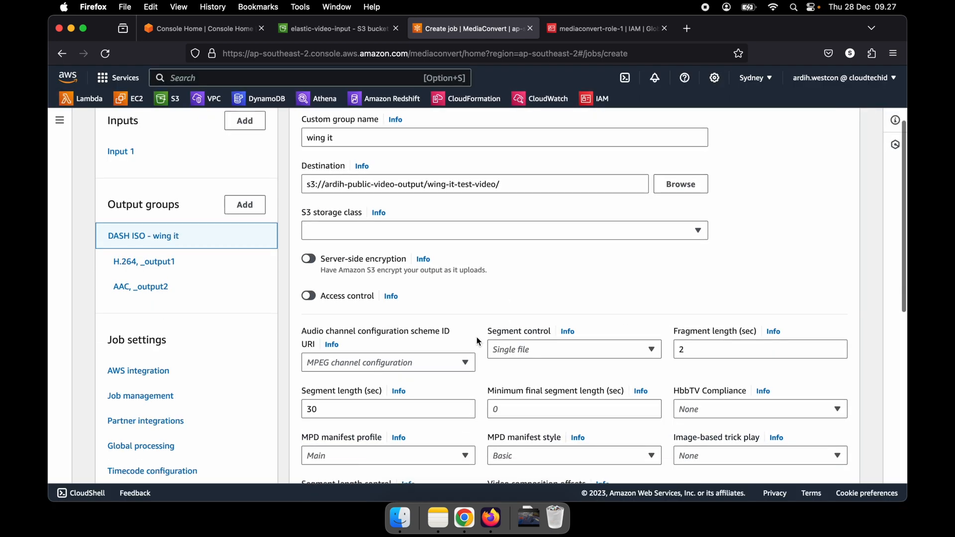
{"action": "left_click", "coordinate": [451, 237]}
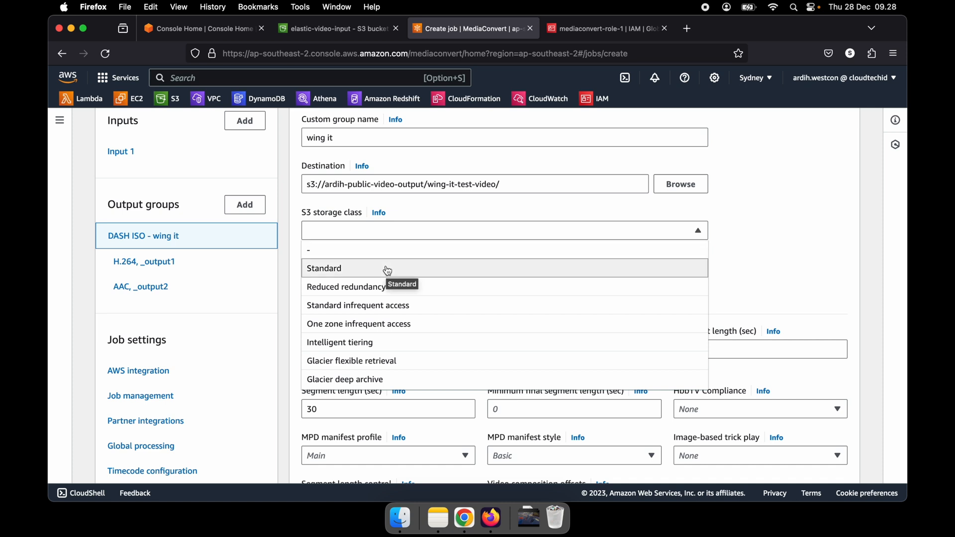
{"action": "left_click", "coordinate": [714, 270]}
{"action": "scroll", "coordinate": [601, 300], "scroll_direction": "down", "scroll_amount": 3}
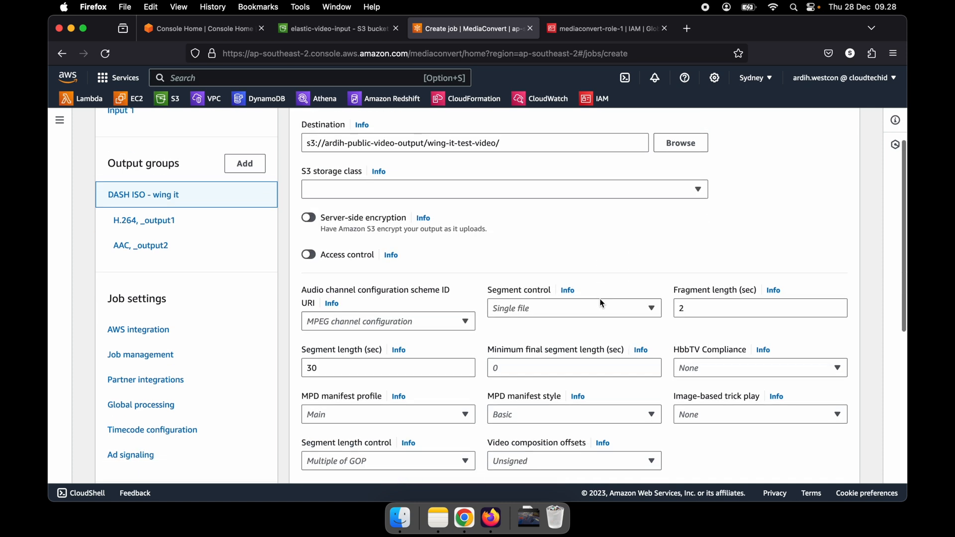
{"action": "scroll", "coordinate": [601, 299], "scroll_direction": "down", "scroll_amount": 2}
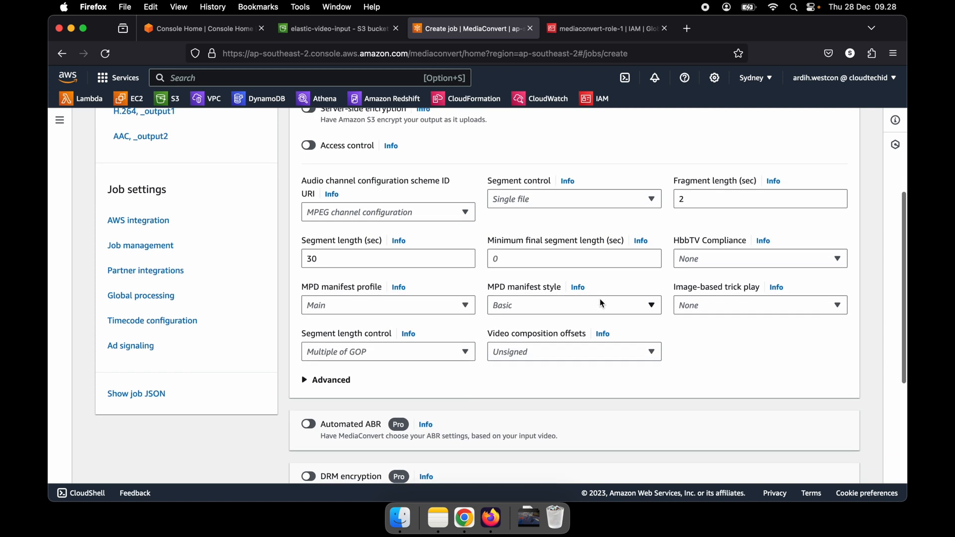
{"action": "left_click", "coordinate": [537, 206]}
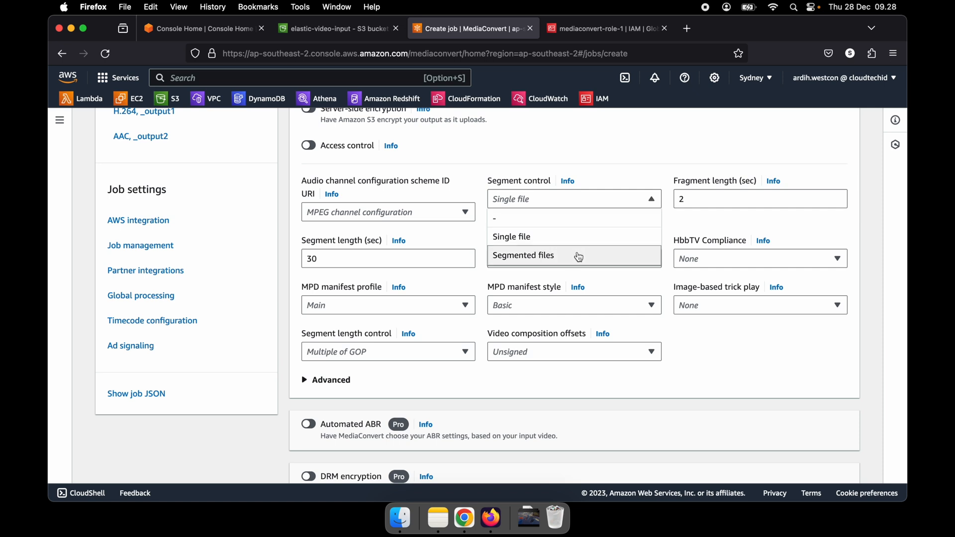
Switch to the Excalidraw sketch in Chrome to compare segmented files with a single file, and return to the MediaConvert job.
{"action": "key", "text": "ctrl+Up"}
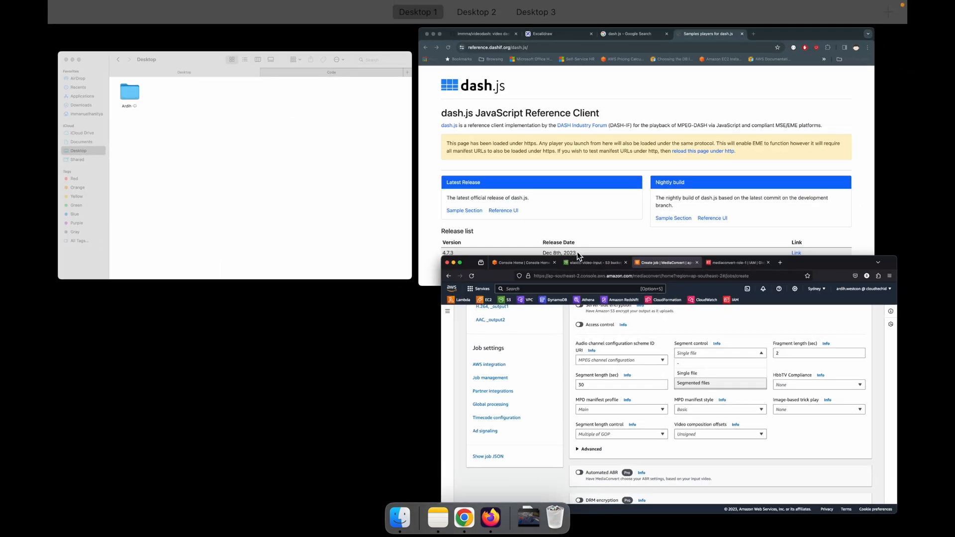
{"action": "left_click", "coordinate": [523, 204]}
{"action": "left_click", "coordinate": [288, 30]}
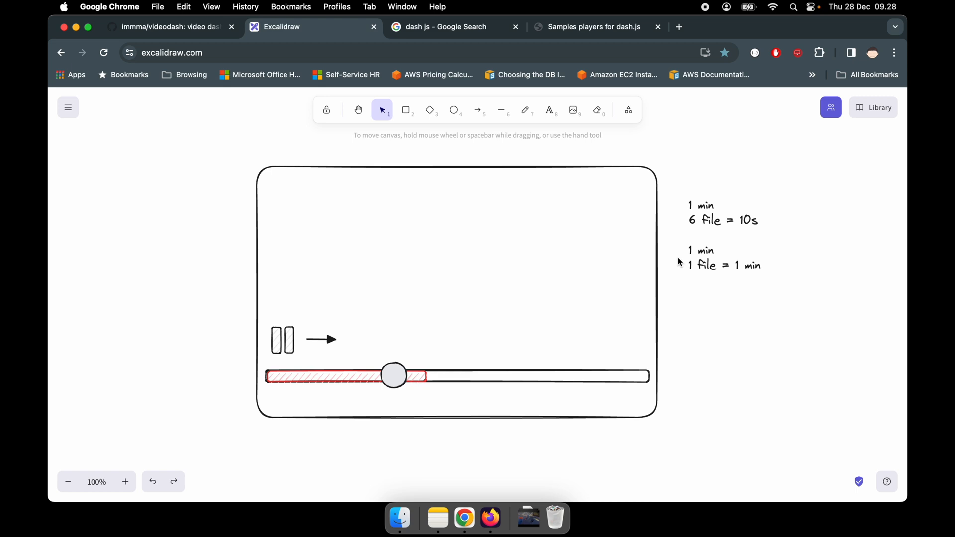
{"action": "key", "text": "ctrl+Up"}
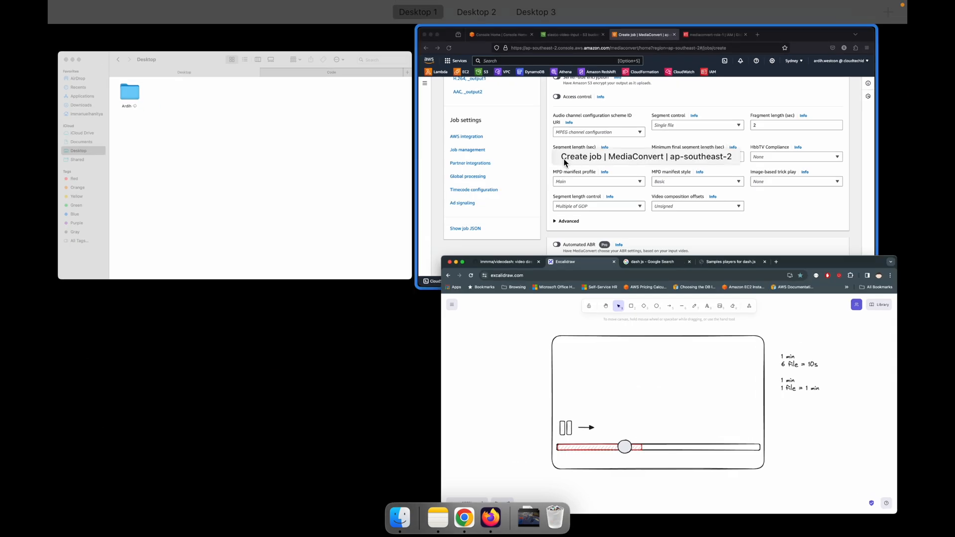
{"action": "left_click", "coordinate": [566, 164]}
{"action": "scroll", "coordinate": [616, 156], "scroll_direction": "down", "scroll_amount": 1}
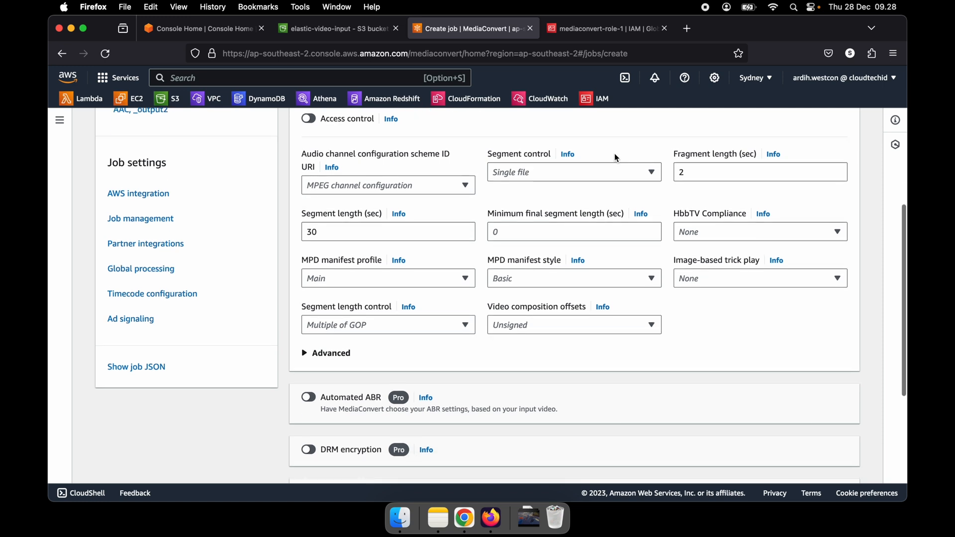
Check the fragment length setting against the segment duration notes in Excalidraw, and return to the DASH ISO group settings.
{"action": "left_click", "coordinate": [727, 173]}
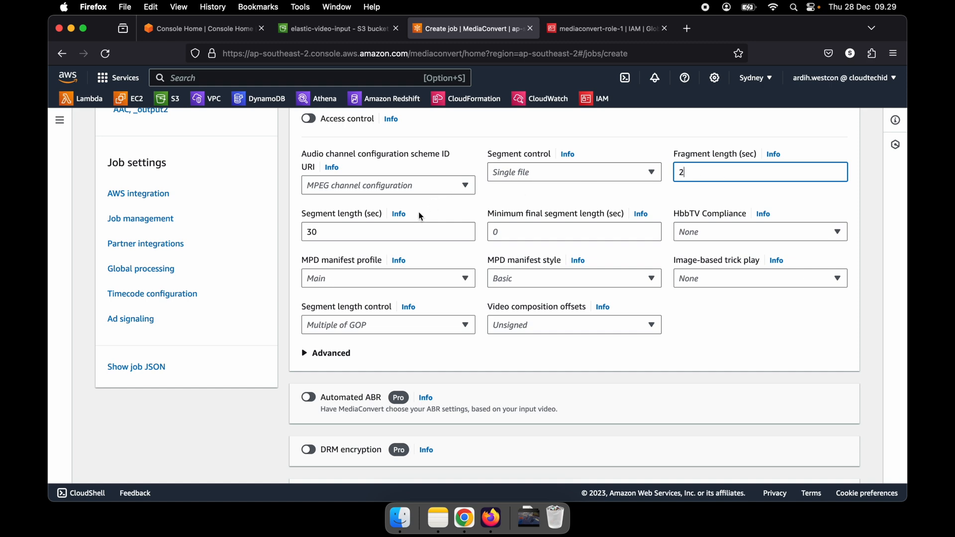
{"action": "key", "text": "ctrl+Up"}
{"action": "left_click", "coordinate": [584, 209]}
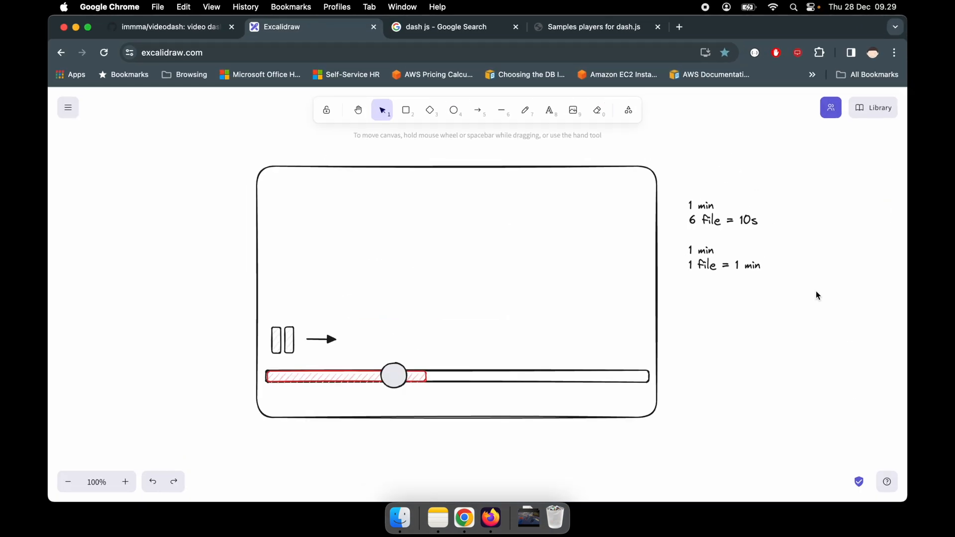
{"action": "left_click", "coordinate": [751, 227]}
{"action": "left_click", "coordinate": [804, 240]}
{"action": "key", "text": "ctrl+Up"}
{"action": "left_click", "coordinate": [658, 202]}
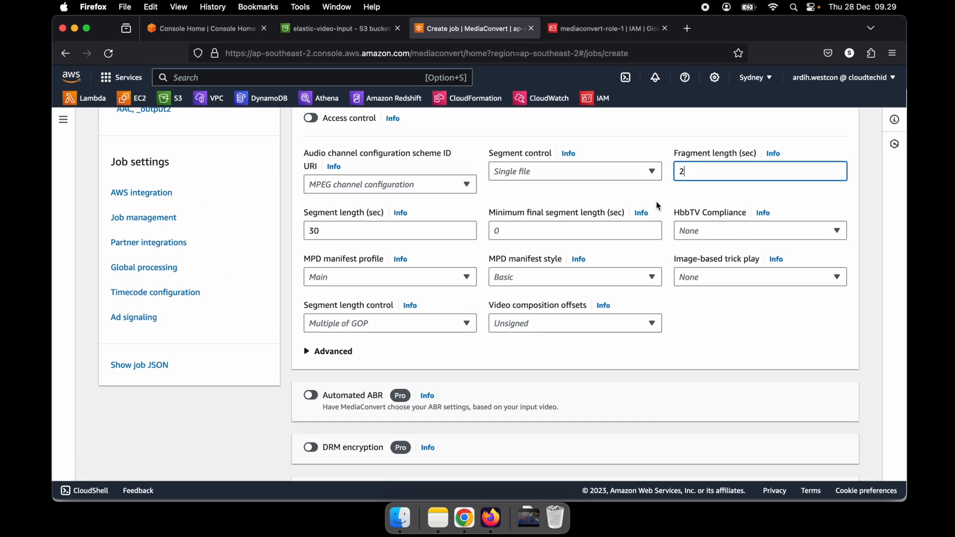
Set the segment length to 10 seconds and check the available MPD manifest profiles and styles.
{"action": "double_click", "coordinate": [352, 232]}
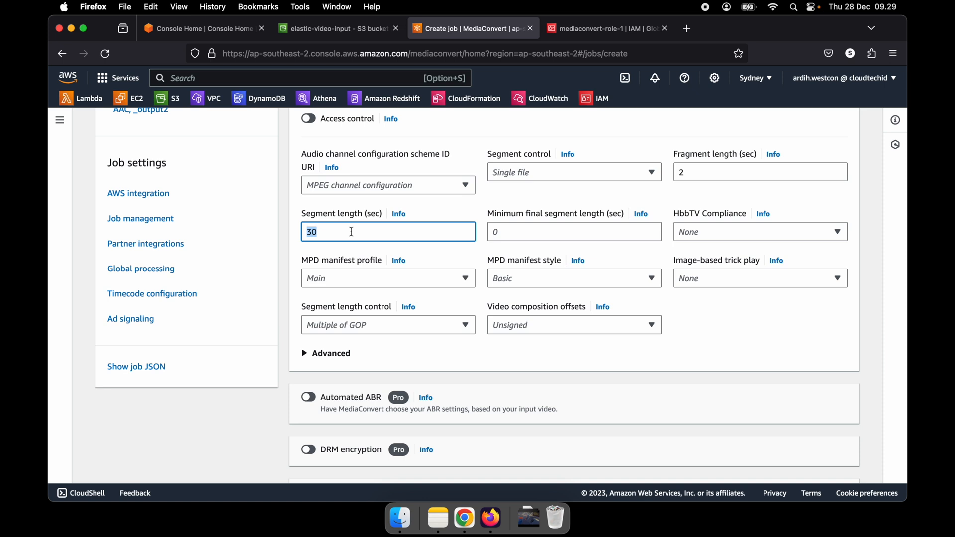
{"action": "type", "text": "10"}
{"action": "left_click", "coordinate": [426, 284]}
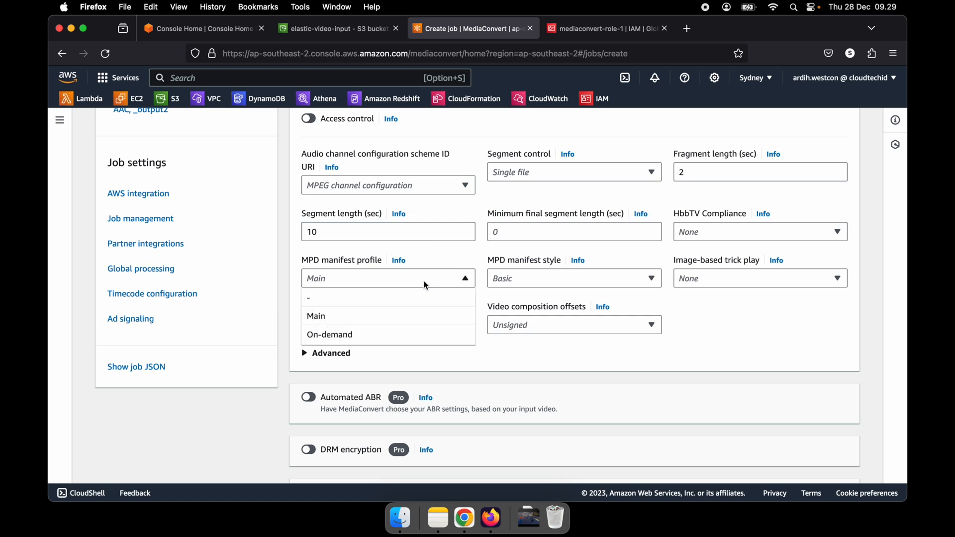
{"action": "left_click", "coordinate": [426, 285]}
{"action": "left_click", "coordinate": [525, 278]}
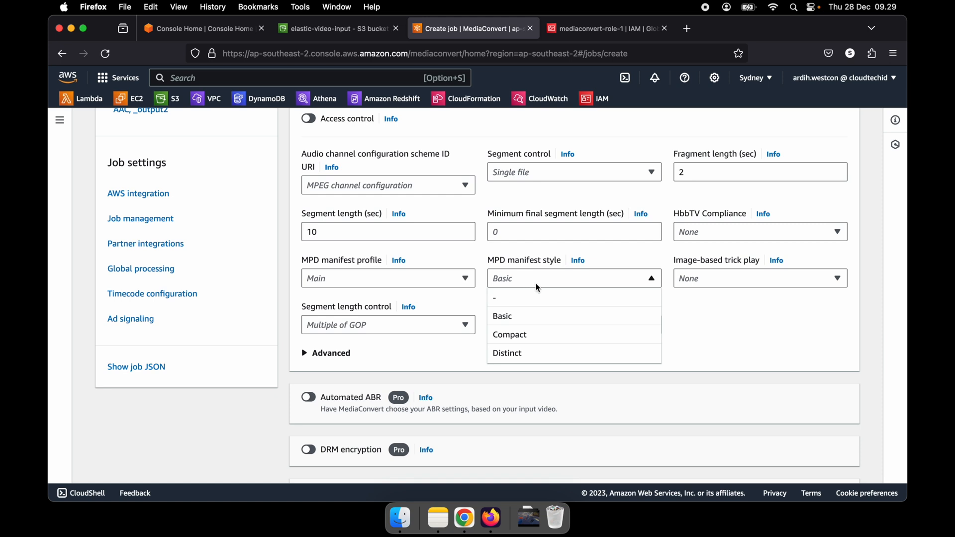
{"action": "left_click", "coordinate": [677, 332]}
Review the group's video and audio outputs and remove the H.264 video output.
{"action": "scroll", "coordinate": [679, 334], "scroll_direction": "down", "scroll_amount": 2}
{"action": "scroll", "coordinate": [680, 336], "scroll_direction": "down", "scroll_amount": 3}
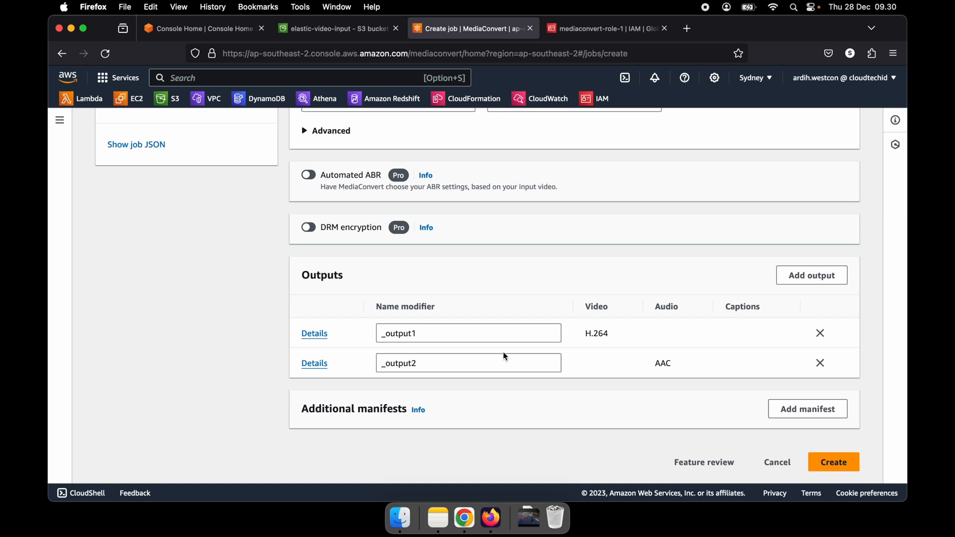
{"action": "left_click", "coordinate": [497, 333]}
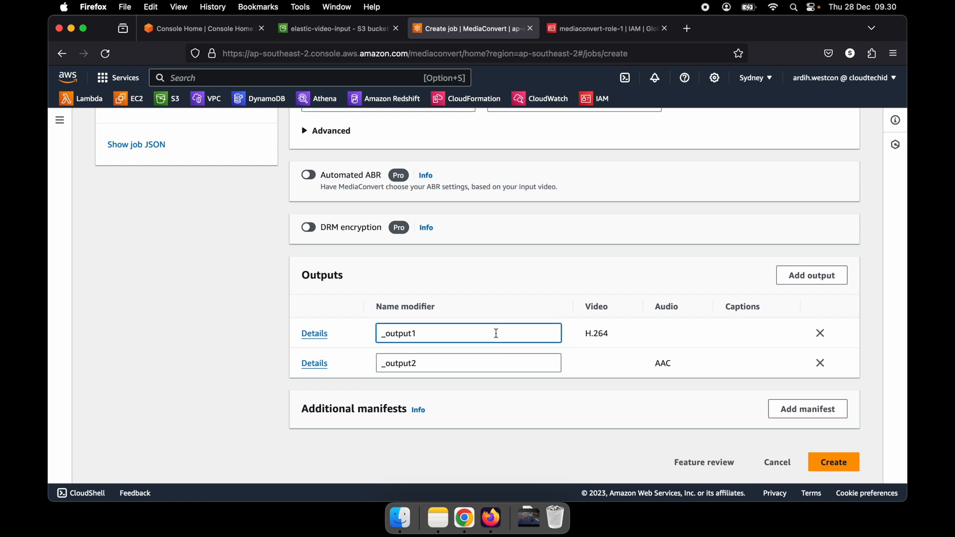
{"action": "left_click_drag", "start_coordinate": [584, 336], "coordinate": [613, 331]}
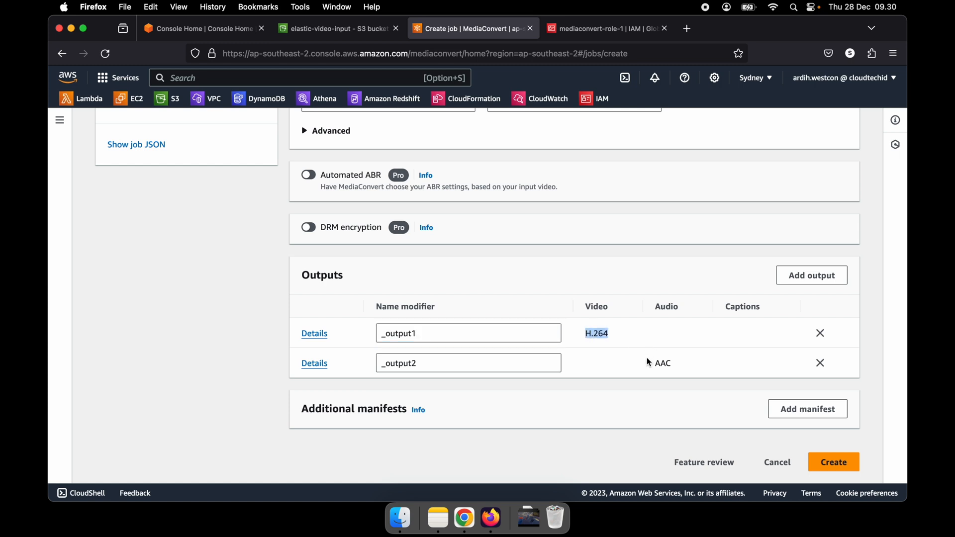
{"action": "left_click_drag", "start_coordinate": [648, 362], "coordinate": [688, 367]}
{"action": "left_click", "coordinate": [821, 342]}
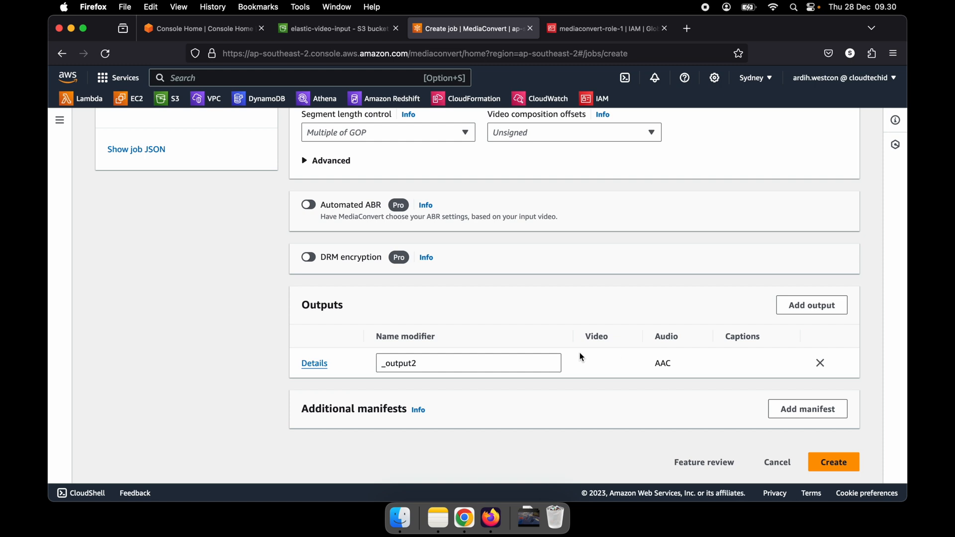
Change the AAC output's name modifier to _audio.
{"action": "left_click", "coordinate": [460, 367]}
{"action": "left_click_drag", "start_coordinate": [460, 366], "coordinate": [388, 367]}
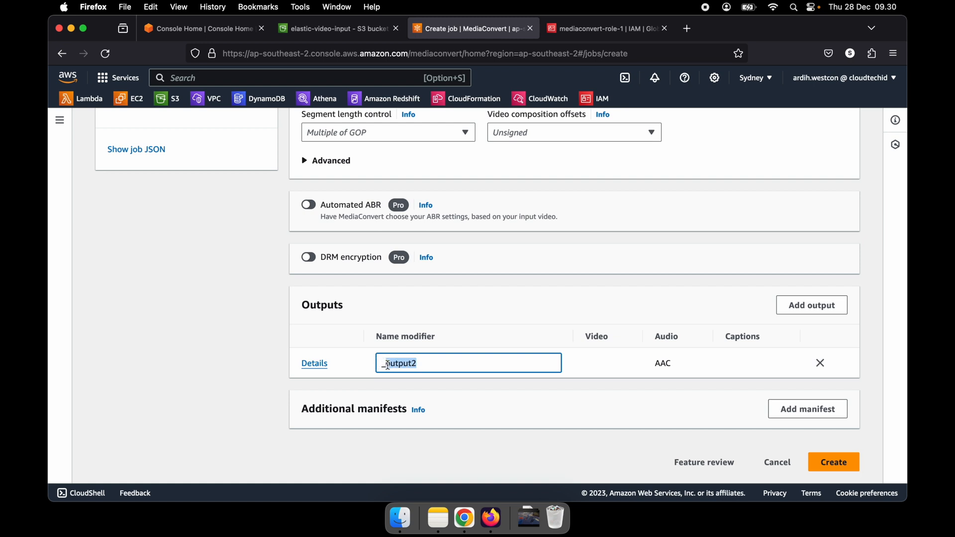
{"action": "type", "text": "audio"}
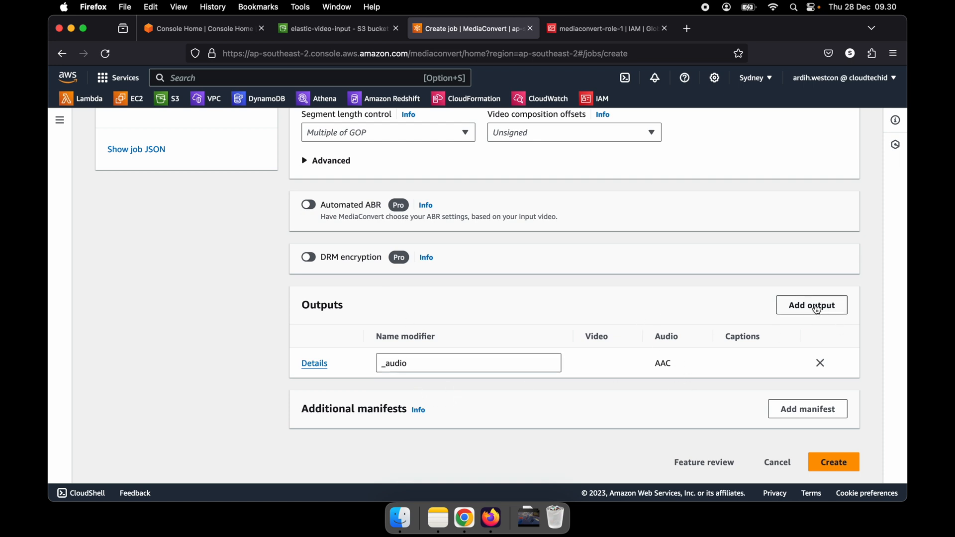
Add two more outputs to the DASH ISO output group.
{"action": "left_click", "coordinate": [814, 306]}
{"action": "scroll", "coordinate": [518, 332], "scroll_direction": "down", "scroll_amount": 1}
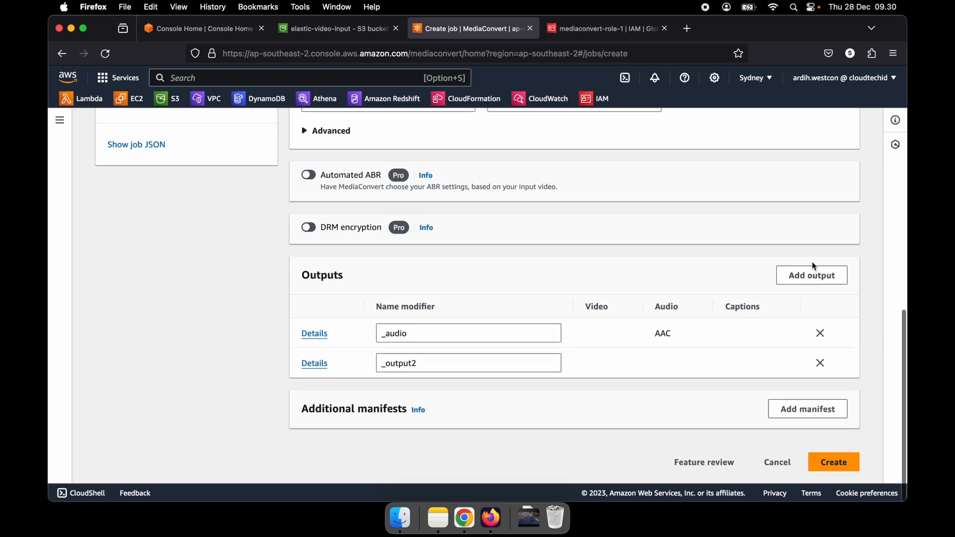
{"action": "left_click", "coordinate": [801, 275]}
{"action": "scroll", "coordinate": [536, 311], "scroll_direction": "down", "scroll_amount": 1}
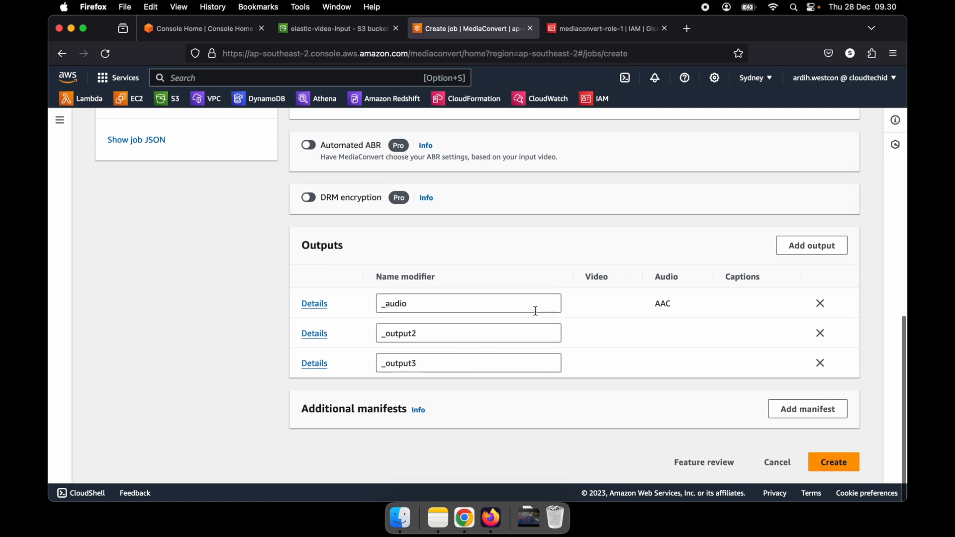
Open the output preset list for _output2 and browse the AV1 DASH system presets.
{"action": "left_click", "coordinate": [321, 334]}
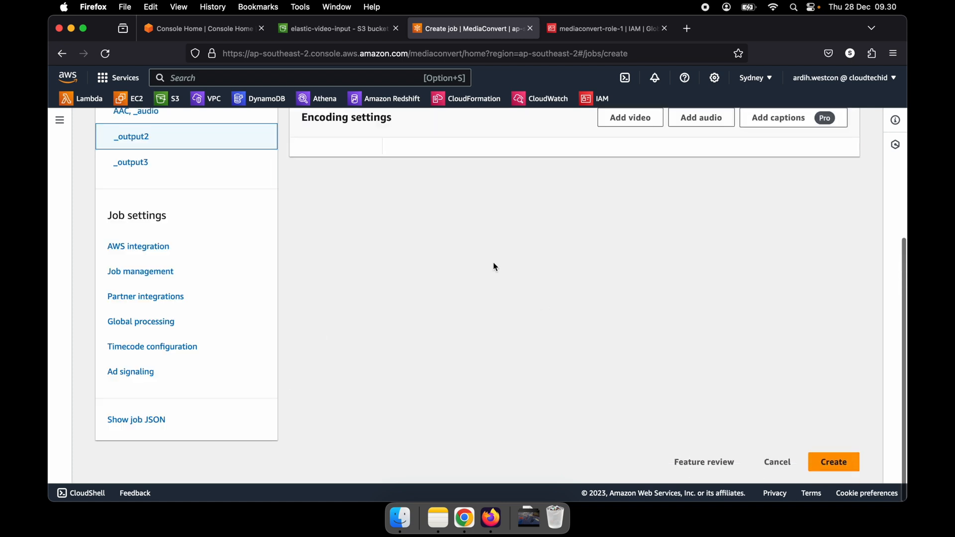
{"action": "scroll", "coordinate": [495, 267], "scroll_direction": "up", "scroll_amount": 8}
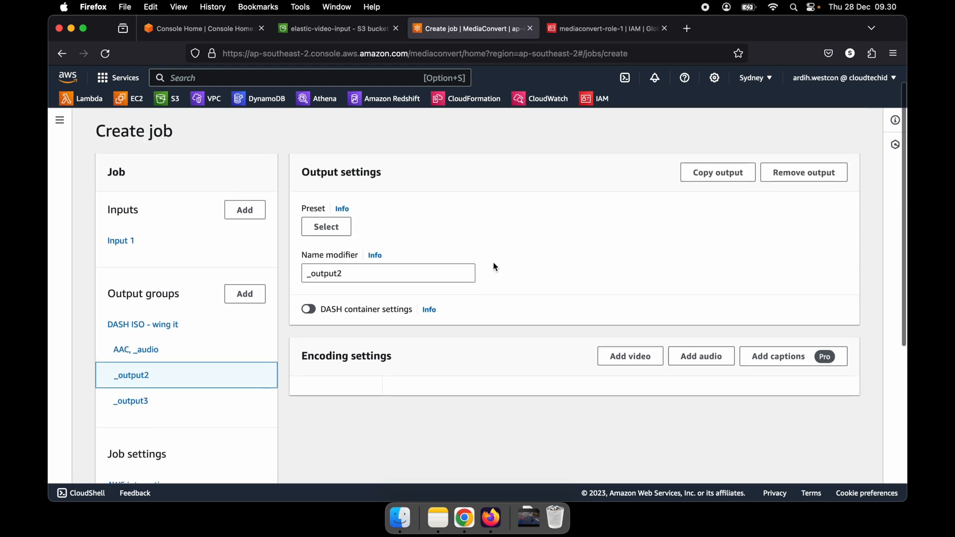
{"action": "left_click", "coordinate": [323, 225]}
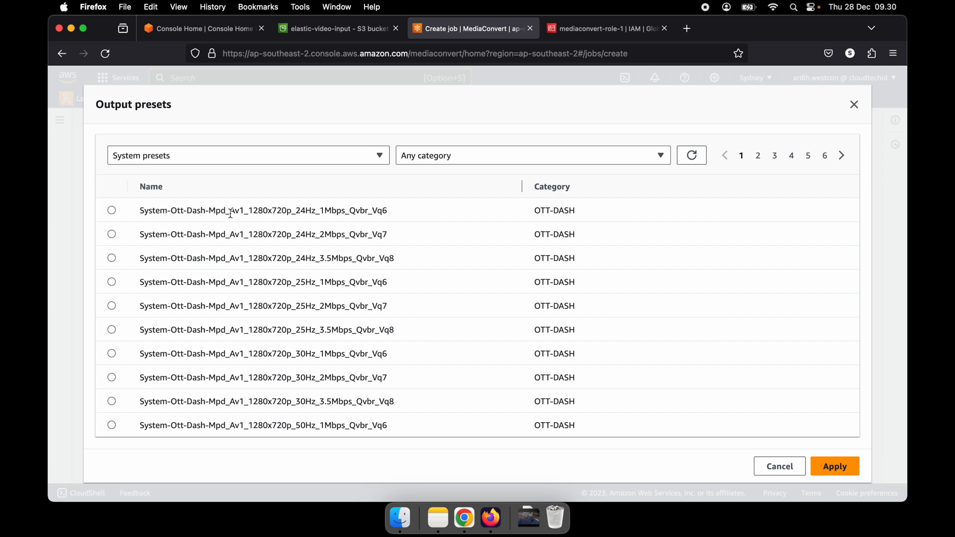
{"action": "left_click_drag", "start_coordinate": [231, 211], "coordinate": [244, 209]}
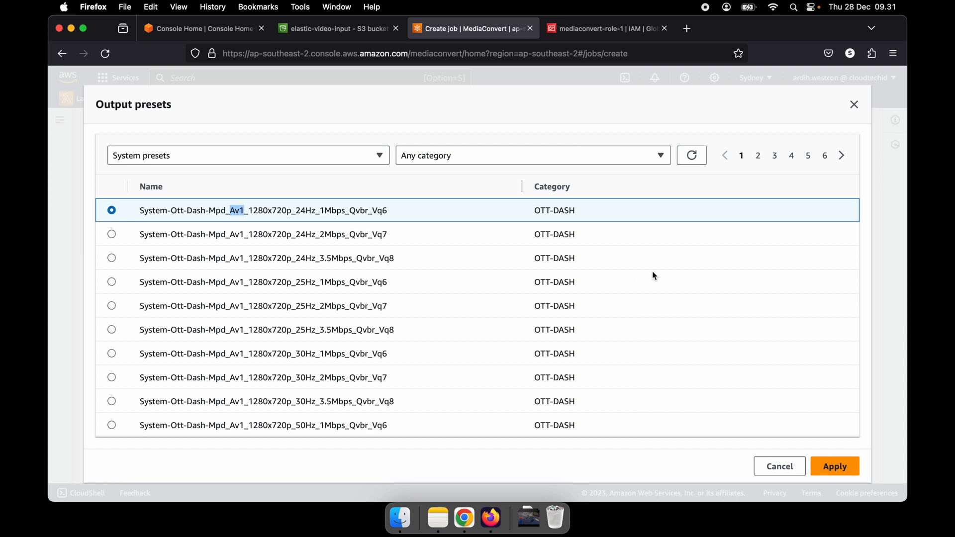
{"action": "left_click", "coordinate": [758, 157]}
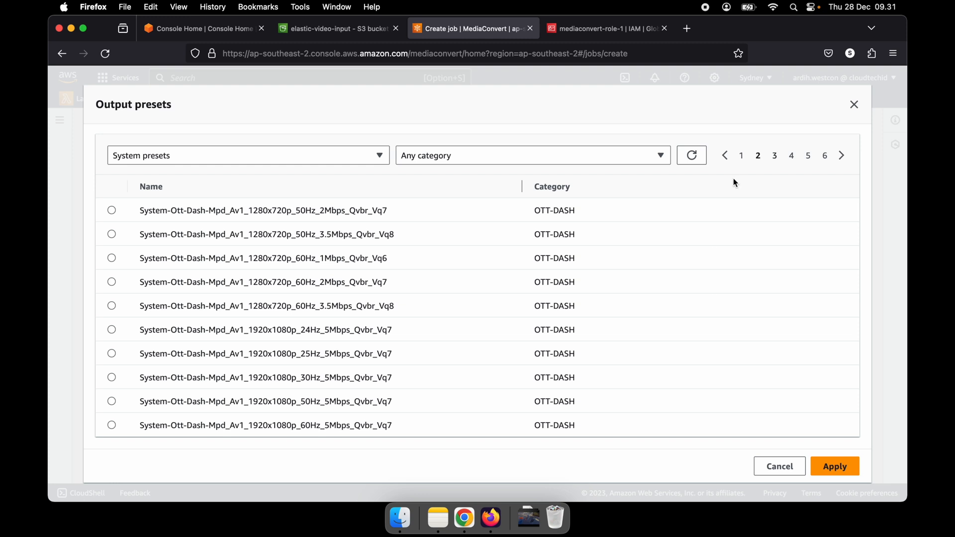
{"action": "left_click", "coordinate": [775, 157]}
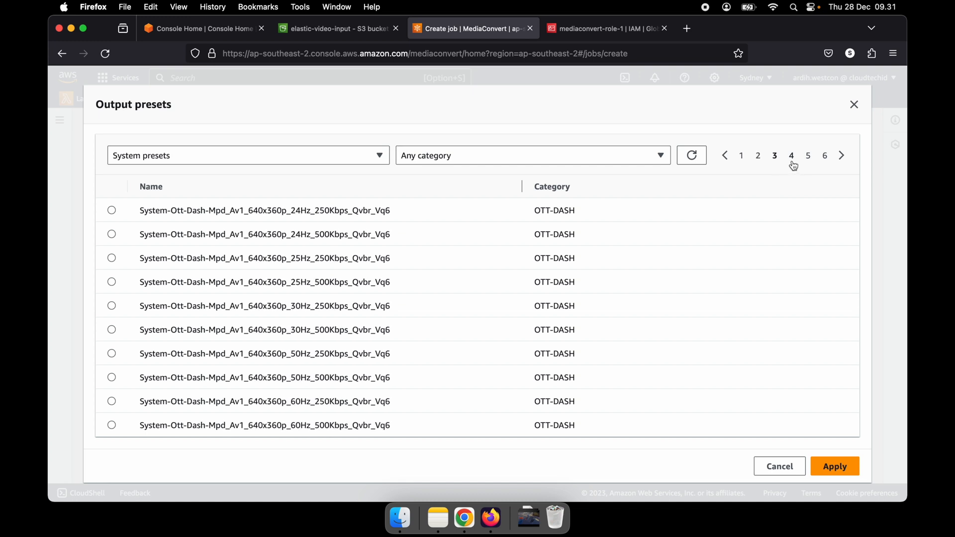
Examine the codec names in the AVC and HEVC Mp4 DASH presets on pages 4 and 6 of the preset list.
{"action": "left_click", "coordinate": [791, 159]}
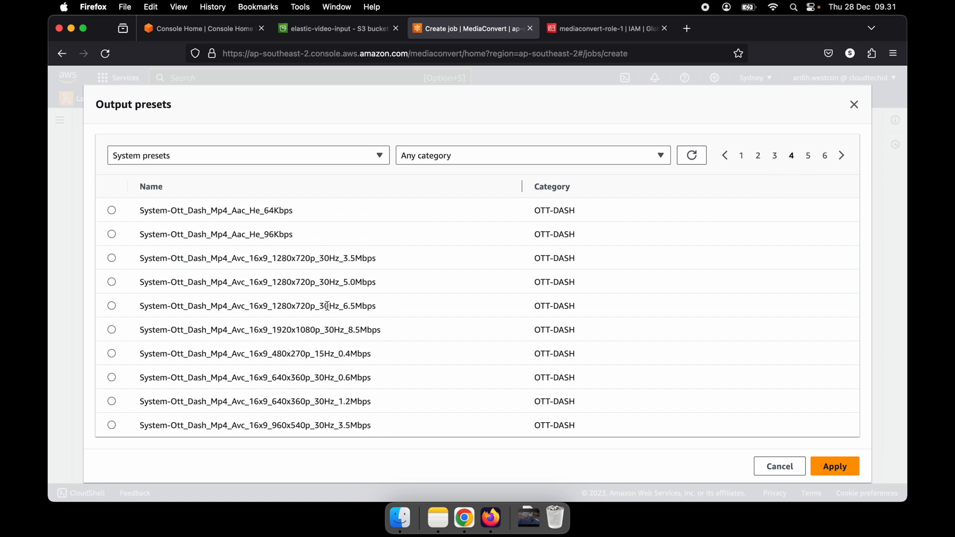
{"action": "double_click", "coordinate": [210, 262]}
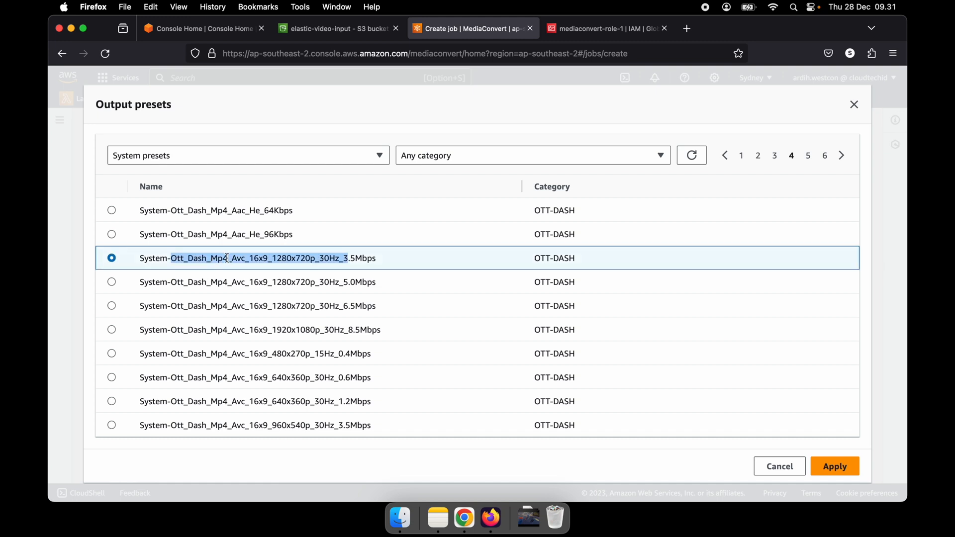
{"action": "left_click", "coordinate": [227, 258]}
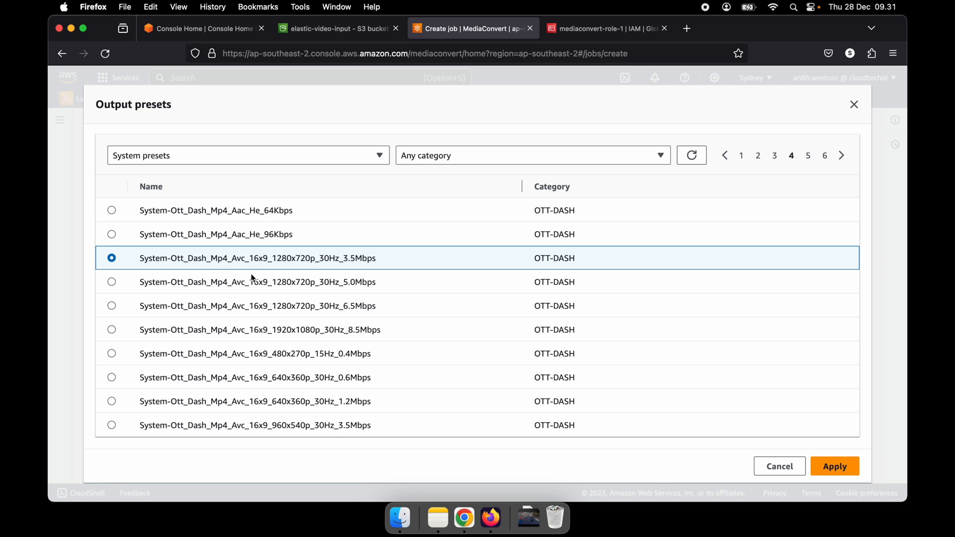
{"action": "left_click_drag", "start_coordinate": [233, 258], "coordinate": [244, 259]}
{"action": "left_click", "coordinate": [823, 156]}
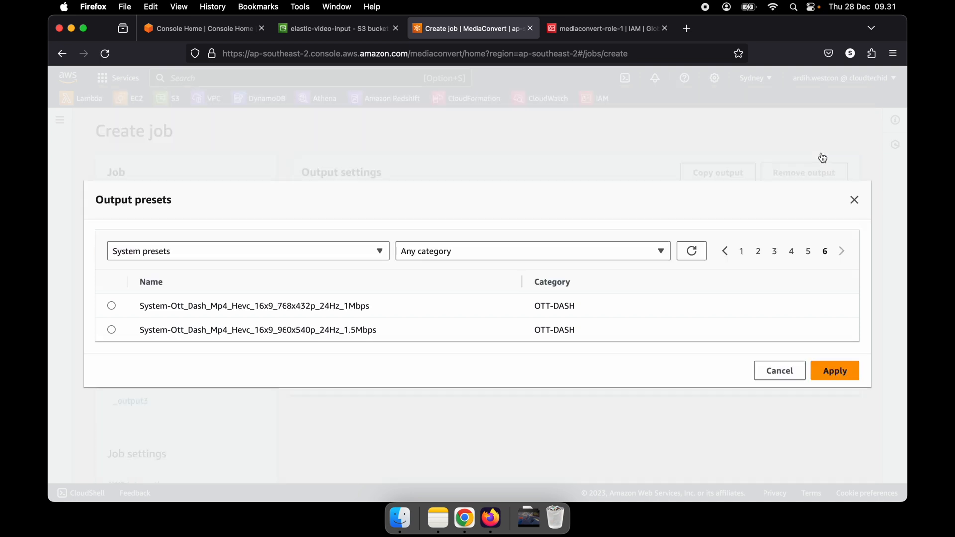
{"action": "double_click", "coordinate": [238, 307]}
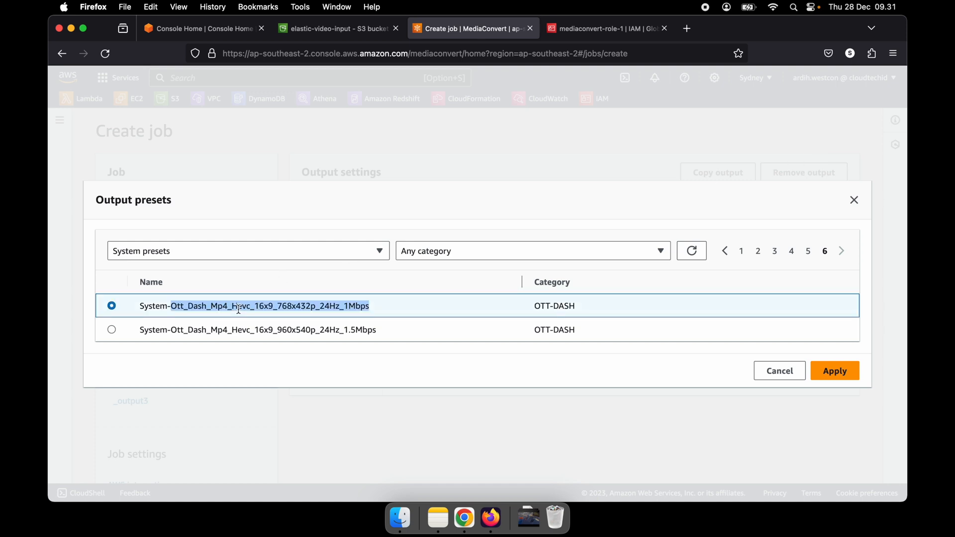
{"action": "left_click", "coordinate": [239, 308]}
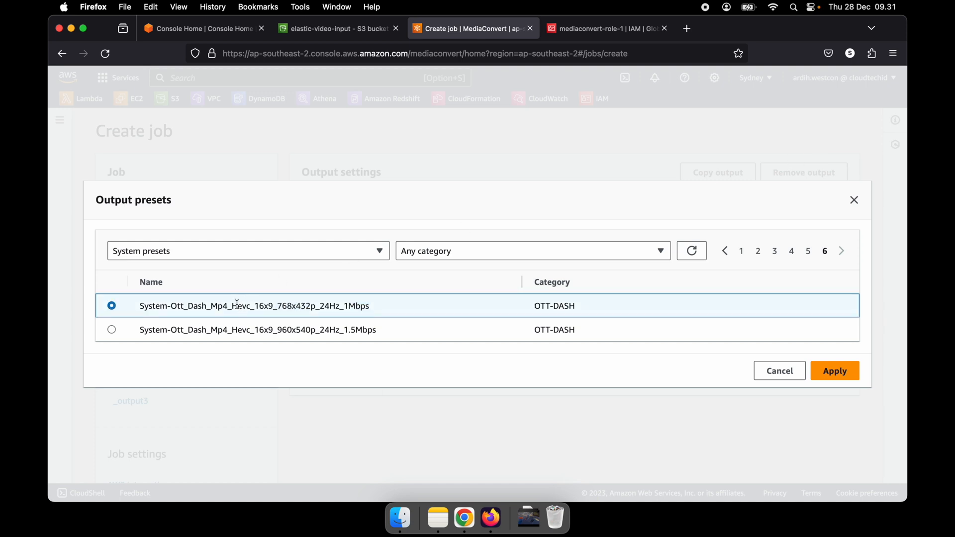
{"action": "left_click_drag", "start_coordinate": [232, 306], "coordinate": [251, 305]}
Compare the AVC and HEVC presets on page 5 of the preset list by codec and frame rate.
{"action": "left_click", "coordinate": [791, 252]}
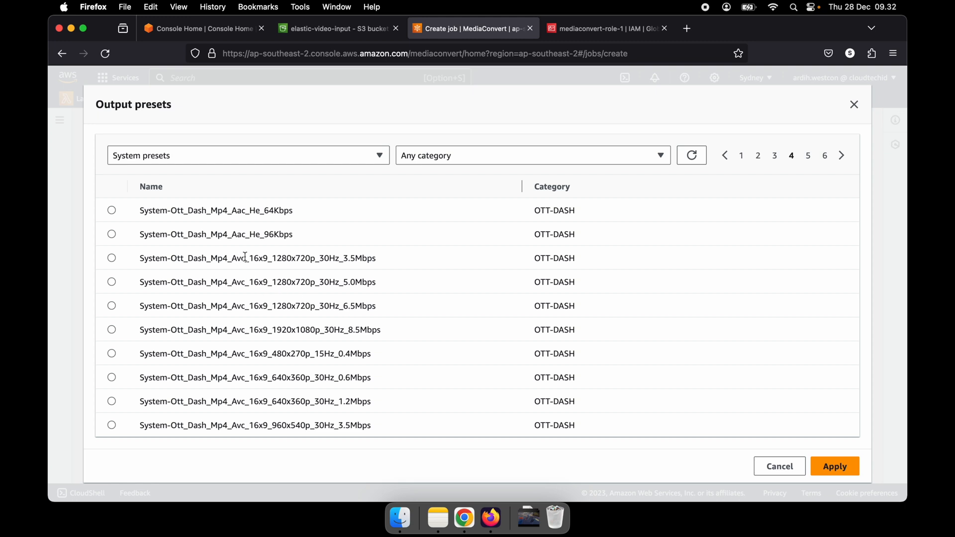
{"action": "left_click", "coordinate": [810, 159]}
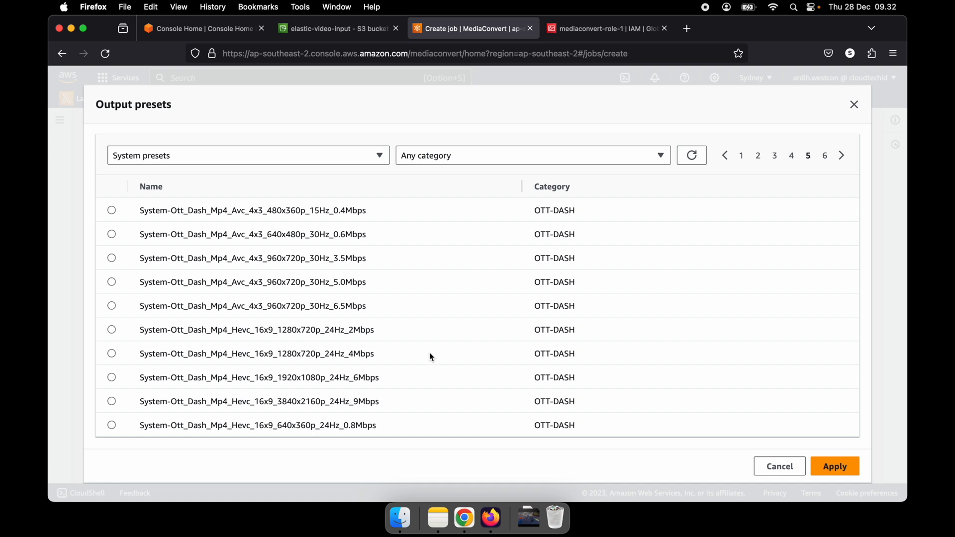
{"action": "left_click_drag", "start_coordinate": [231, 331], "coordinate": [250, 332]}
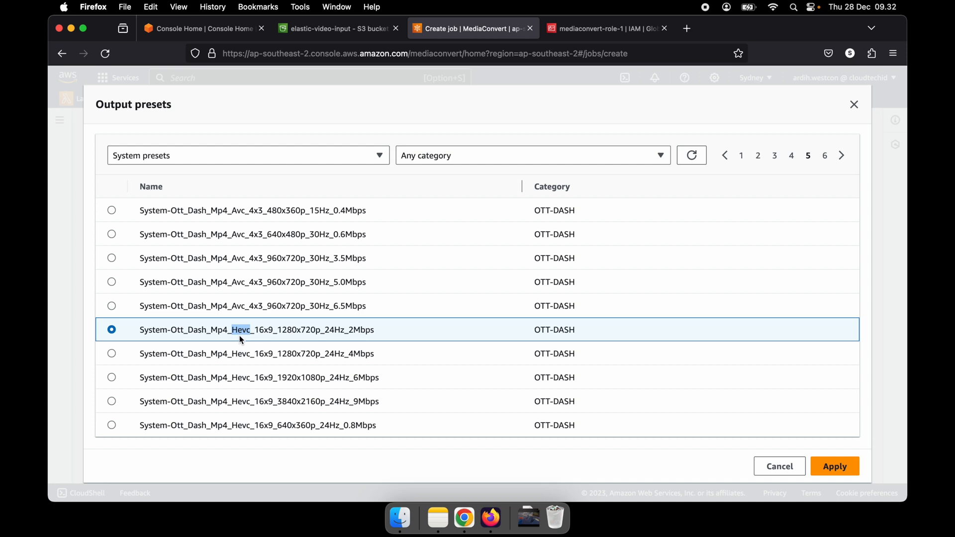
{"action": "double_click", "coordinate": [235, 278]}
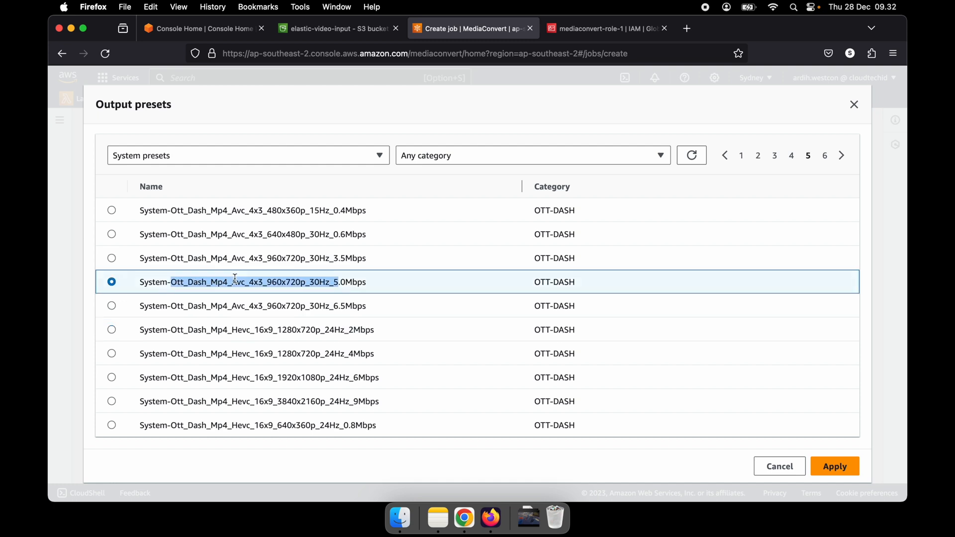
{"action": "left_click", "coordinate": [236, 279]}
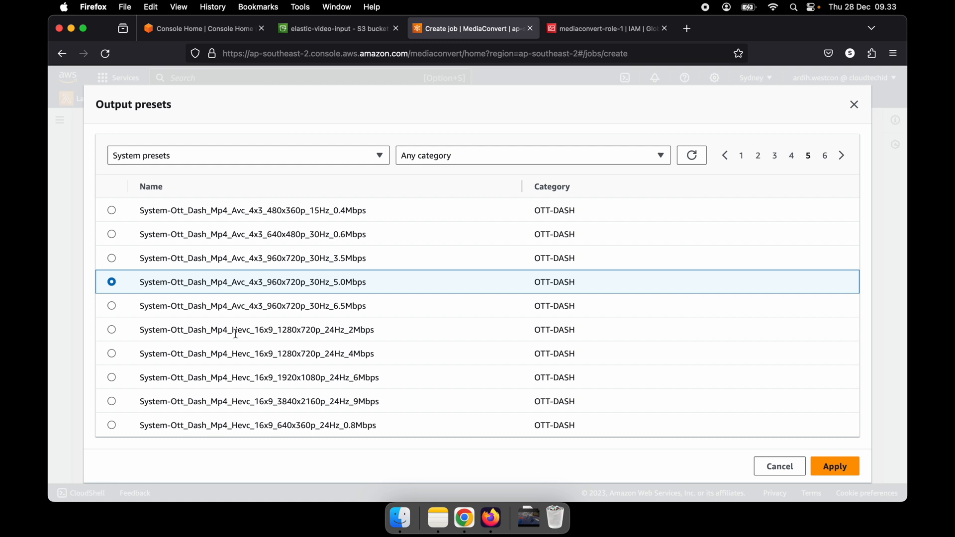
{"action": "left_click_drag", "start_coordinate": [232, 331], "coordinate": [252, 330]}
{"action": "left_click", "coordinate": [253, 330]}
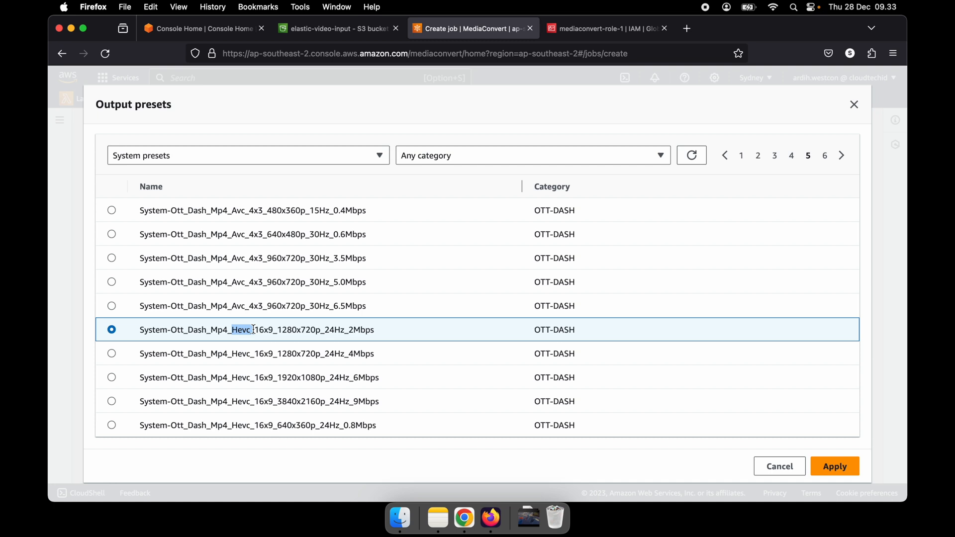
{"action": "left_click", "coordinate": [252, 329]}
{"action": "left_click_drag", "start_coordinate": [232, 212], "coordinate": [244, 212]}
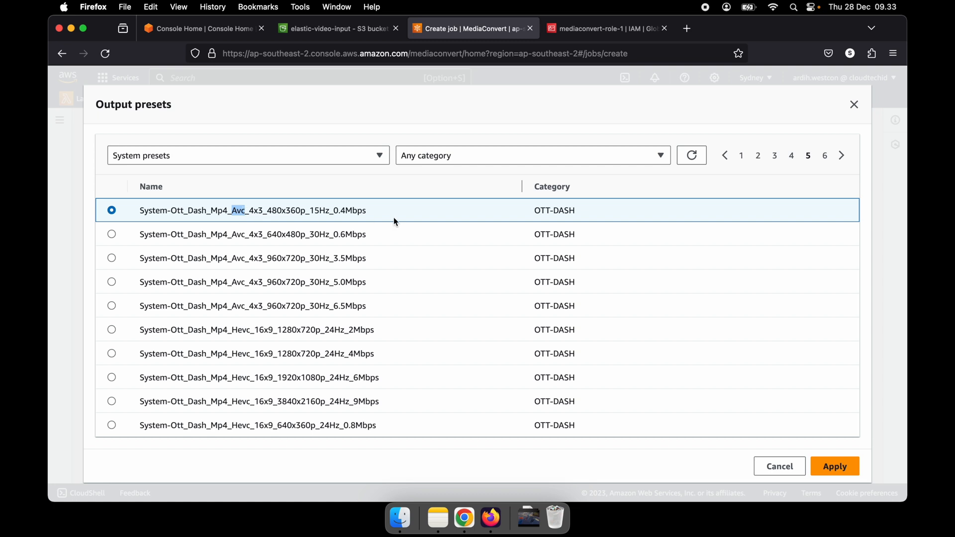
{"action": "left_click_drag", "start_coordinate": [309, 235], "coordinate": [326, 236]}
{"action": "left_click", "coordinate": [327, 236]}
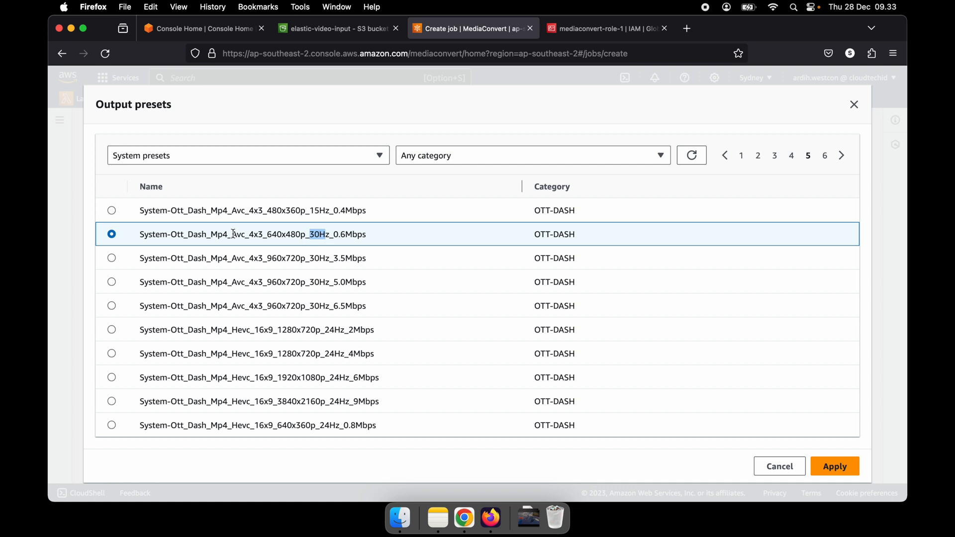
{"action": "left_click_drag", "start_coordinate": [232, 234], "coordinate": [243, 234]}
Apply the System-Ott_Dash_Mp4_Avc_16x9_1280x720p_30Hz_5.0Mbps preset to _output2.
{"action": "left_click", "coordinate": [795, 156]}
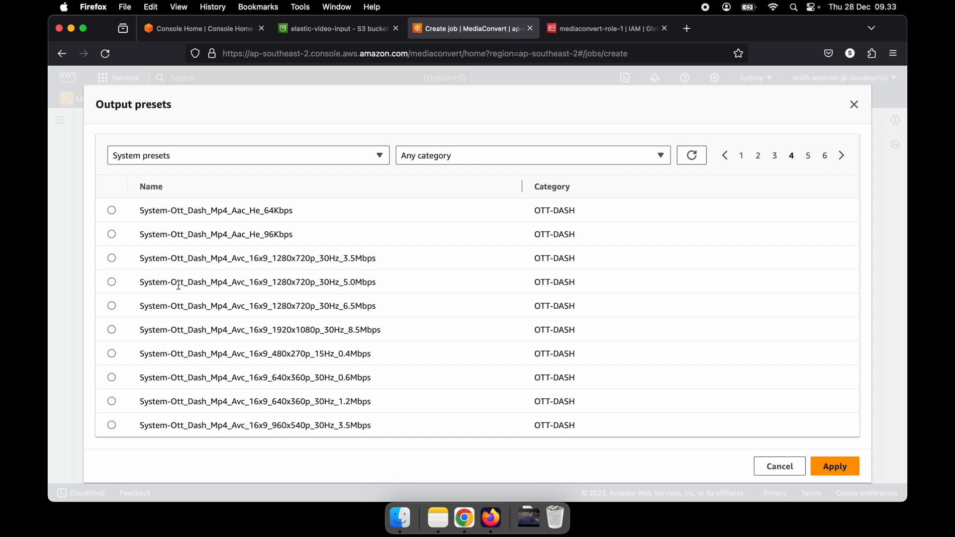
{"action": "left_click", "coordinate": [156, 284]}
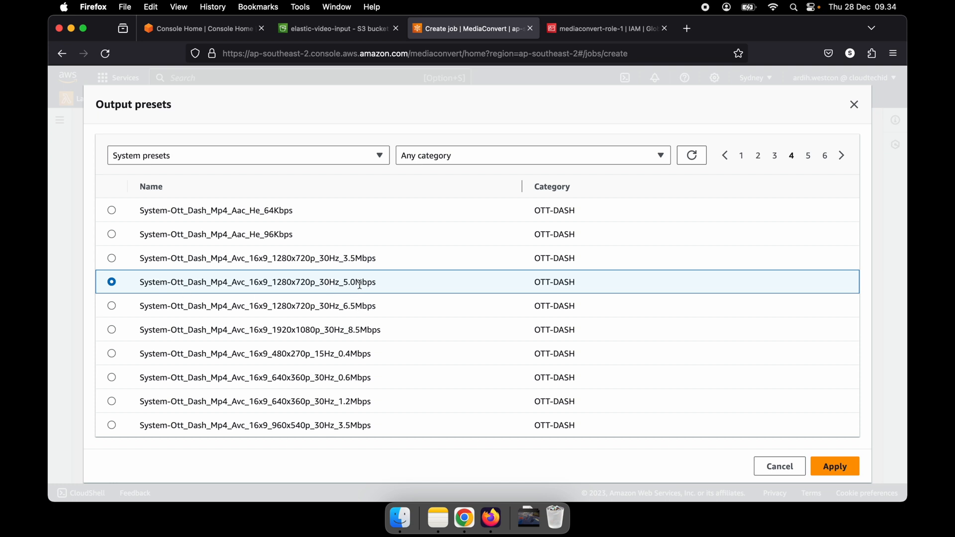
{"action": "left_click", "coordinate": [832, 468]}
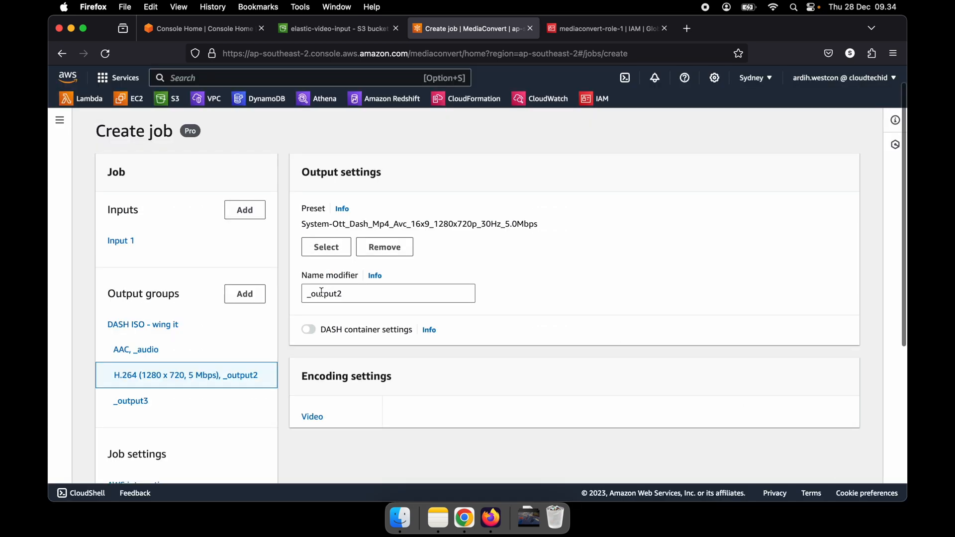
Copy the resolution, frame rate and bitrate part of the preset name into the H.264 output's name modifier as _1280x720p_30Hz_5.0Mbps.
{"action": "left_click_drag", "start_coordinate": [413, 224], "coordinate": [572, 228]}
{"action": "left_click", "coordinate": [571, 227]}
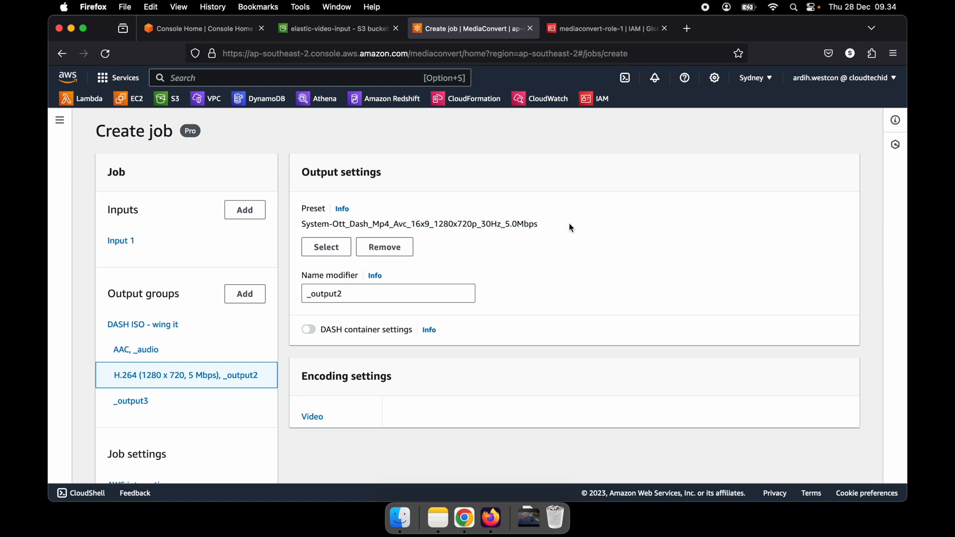
{"action": "left_click_drag", "start_coordinate": [432, 223], "coordinate": [538, 225]}
{"action": "key", "text": "super+c"}
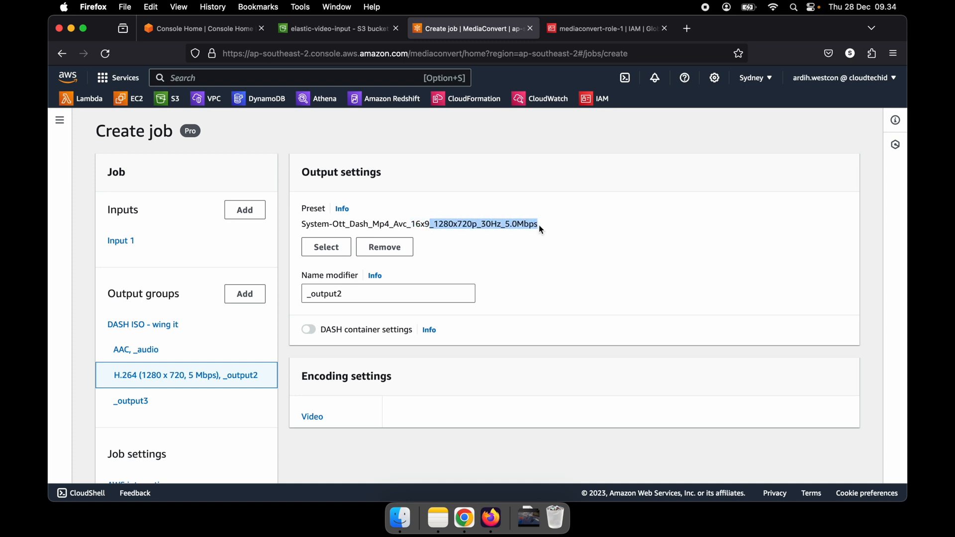
{"action": "left_click", "coordinate": [362, 289]}
{"action": "key", "text": "super+a"}
{"action": "key", "text": "super+v"}
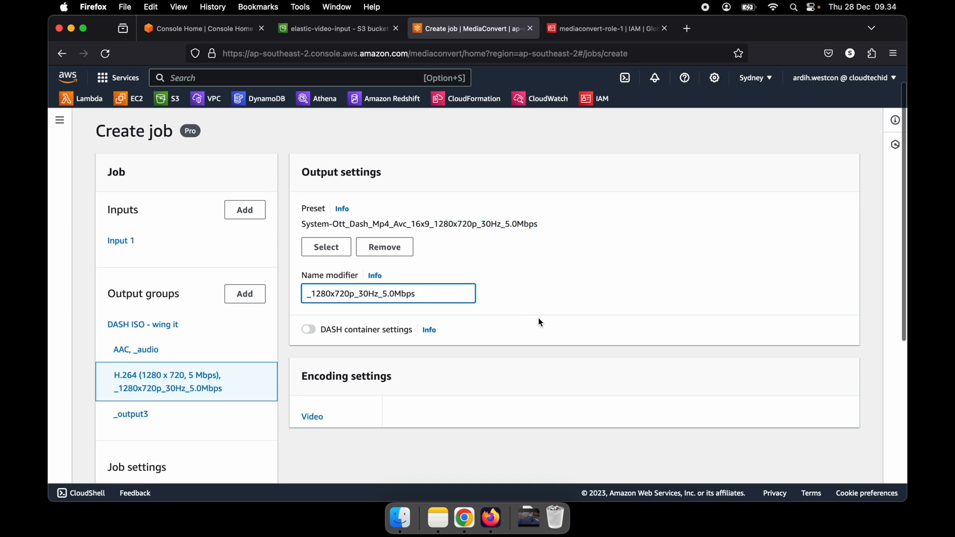
{"action": "left_click", "coordinate": [550, 305]}
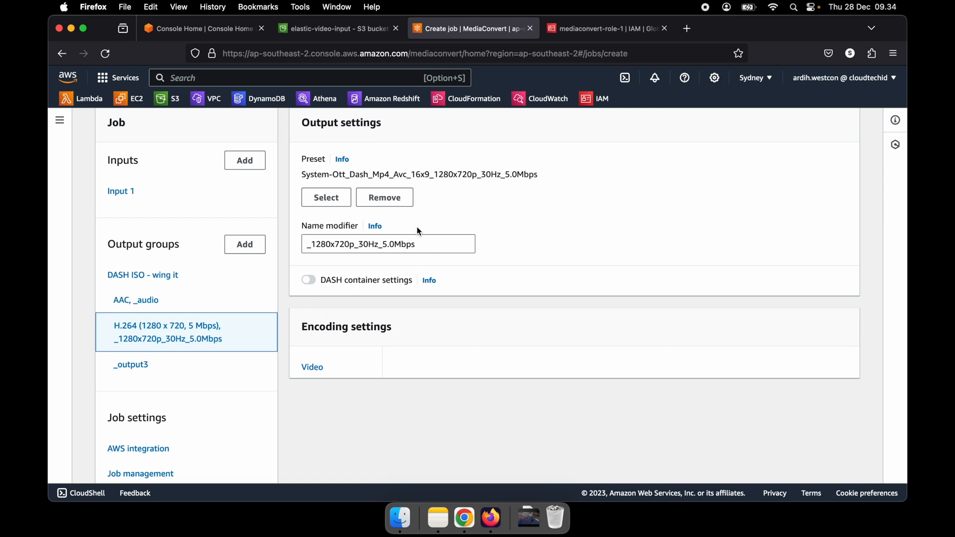
Switch to the Excalidraw video player sketch in Chrome to review it, and return to the MediaConvert job in Firefox.
{"action": "key", "text": "ctrl+Up"}
{"action": "left_click", "coordinate": [547, 106]}
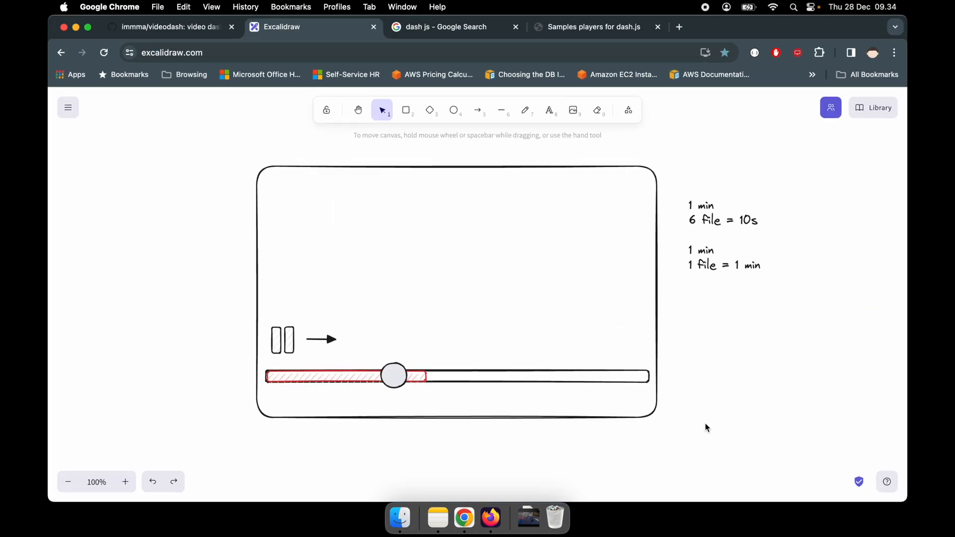
{"action": "scroll", "coordinate": [705, 425], "scroll_direction": "up", "scroll_amount": 1}
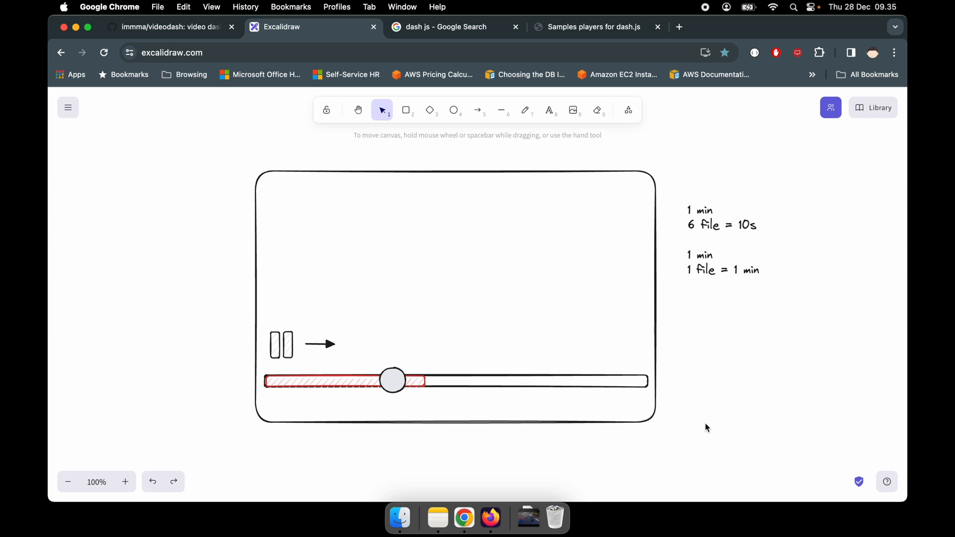
{"action": "key", "text": "ctrl+Up"}
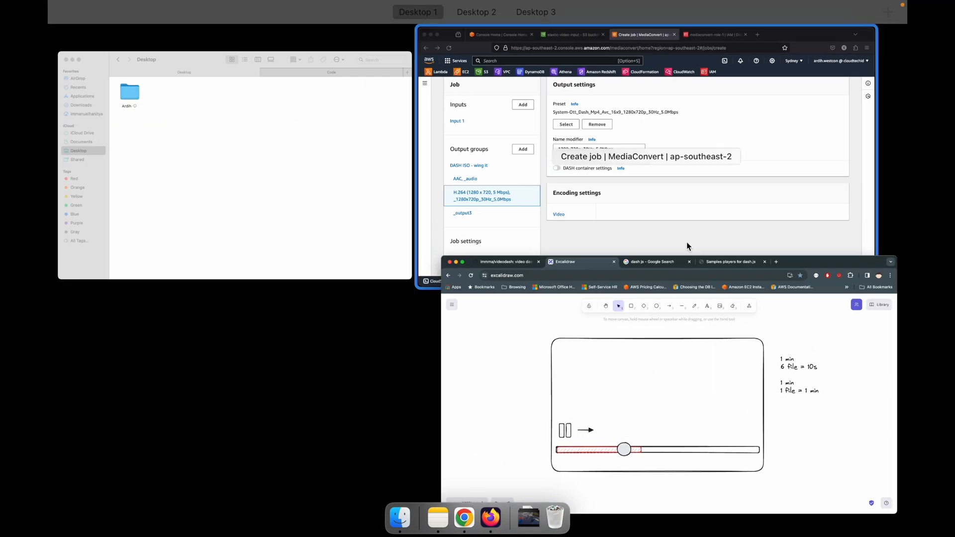
{"action": "left_click", "coordinate": [678, 219]}
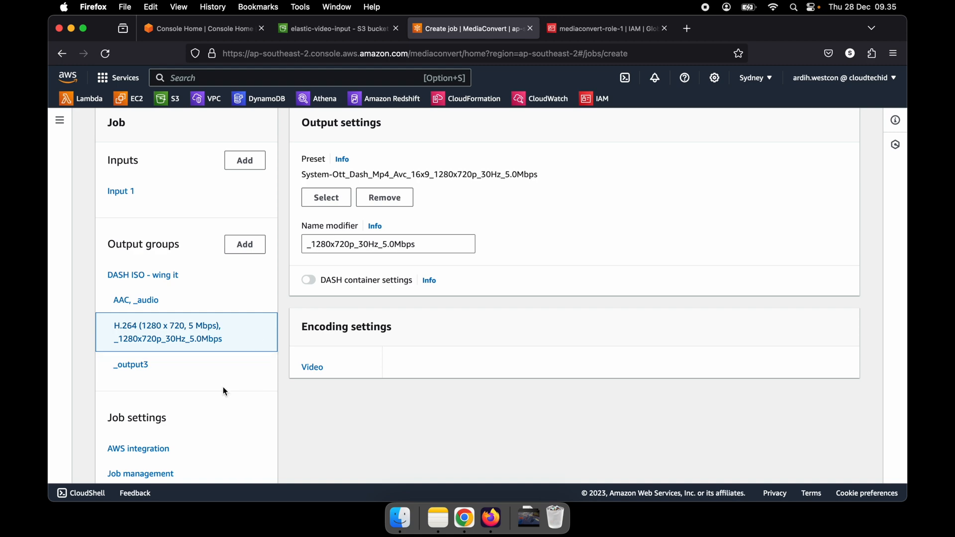
Apply the System-Ott_Dash_Mp4_Avc_16x9_640x360p_30Hz_0.6Mbps preset to _output3.
{"action": "left_click", "coordinate": [226, 376]}
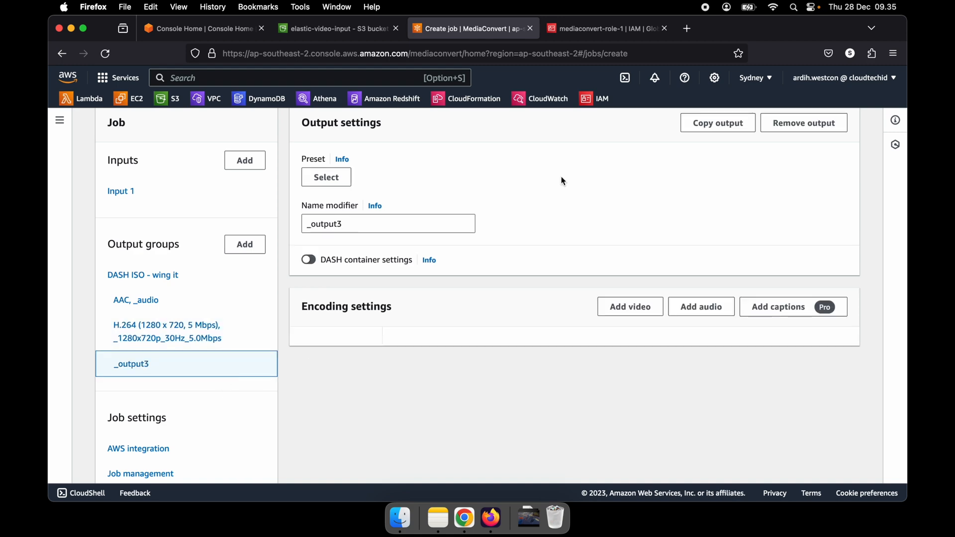
{"action": "scroll", "coordinate": [562, 180], "scroll_direction": "up", "scroll_amount": 2}
{"action": "left_click", "coordinate": [341, 236]}
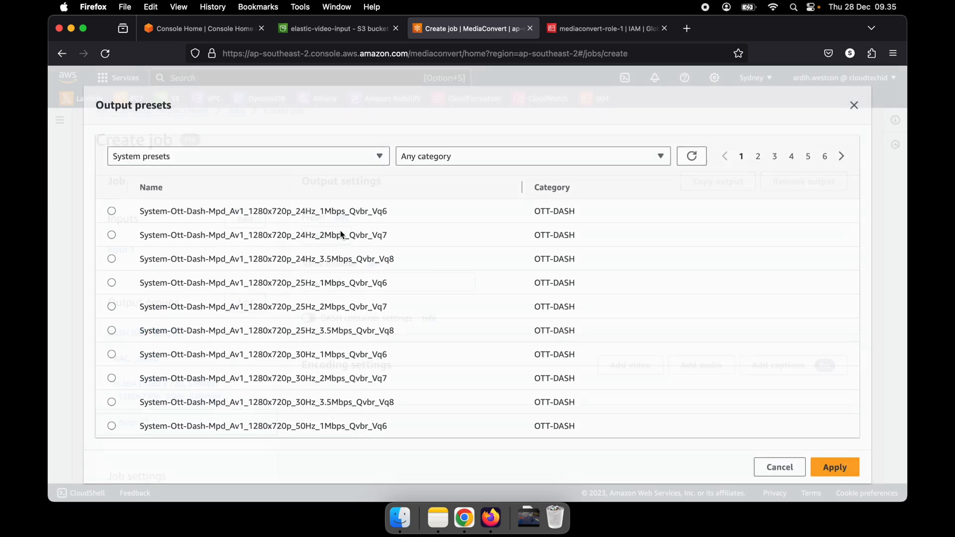
{"action": "left_click", "coordinate": [791, 156]}
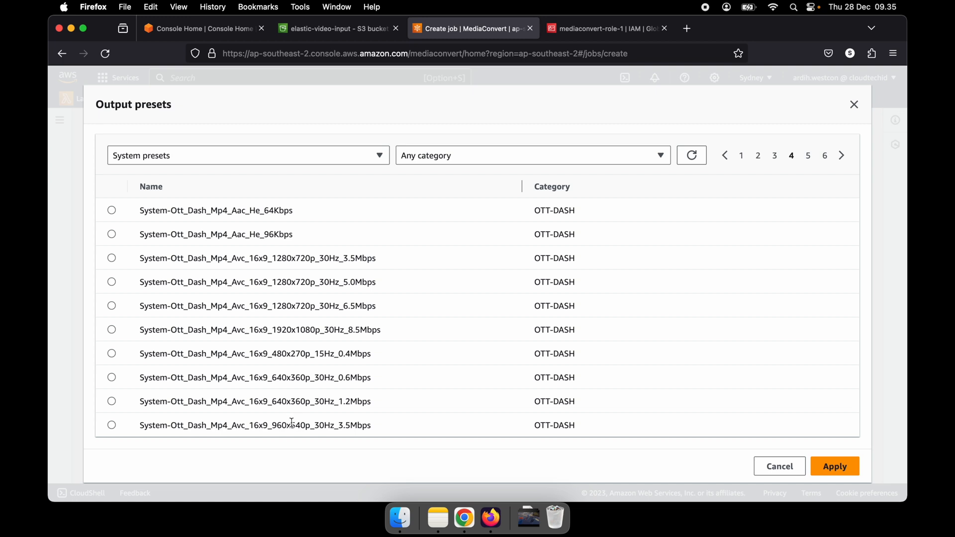
{"action": "double_click", "coordinate": [358, 283]}
{"action": "left_click", "coordinate": [388, 285]}
{"action": "left_click", "coordinate": [391, 376]}
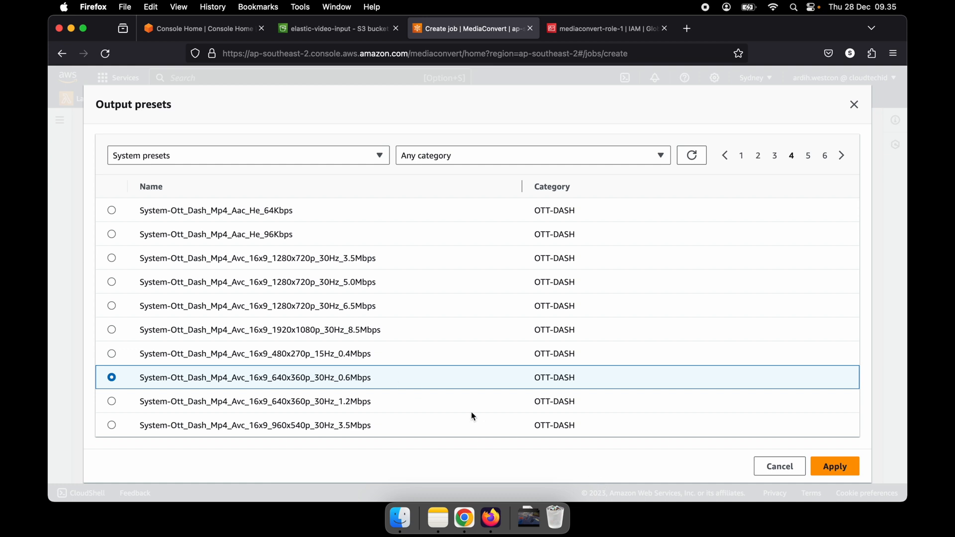
{"action": "left_click", "coordinate": [848, 472]}
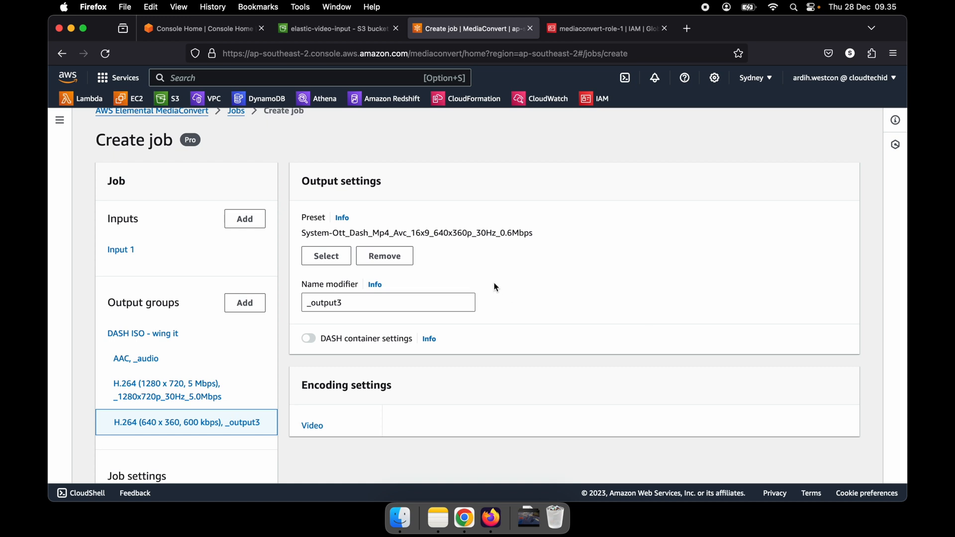
Copy the resolution, frame rate and bitrate part of the preset name into the third output's name modifier as _640x360p_30Hz_0.6Mbps.
{"action": "left_click_drag", "start_coordinate": [431, 234], "coordinate": [528, 233]}
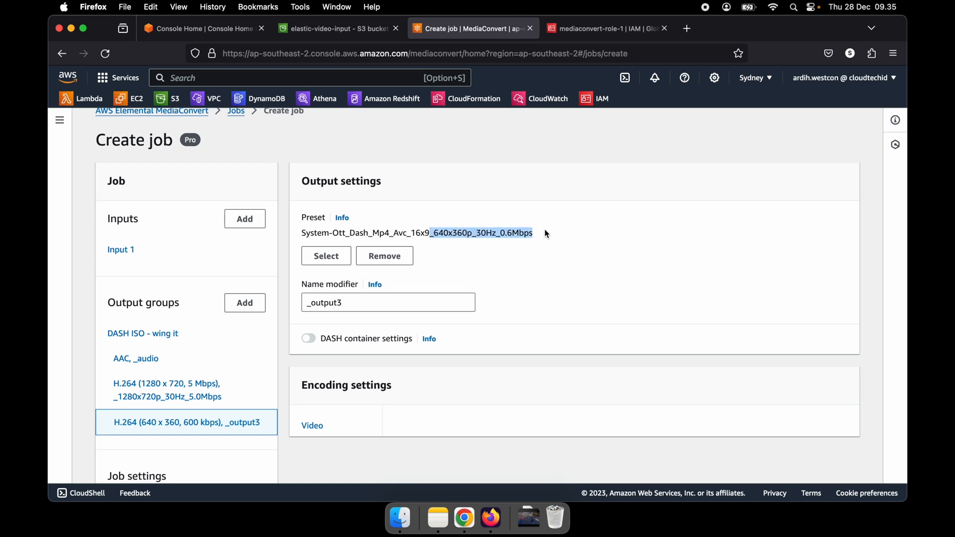
{"action": "double_click", "coordinate": [347, 295]}
{"action": "type", "text": "_640x360p_30Hz_0.6Mbps"}
{"action": "left_click", "coordinate": [550, 298]}
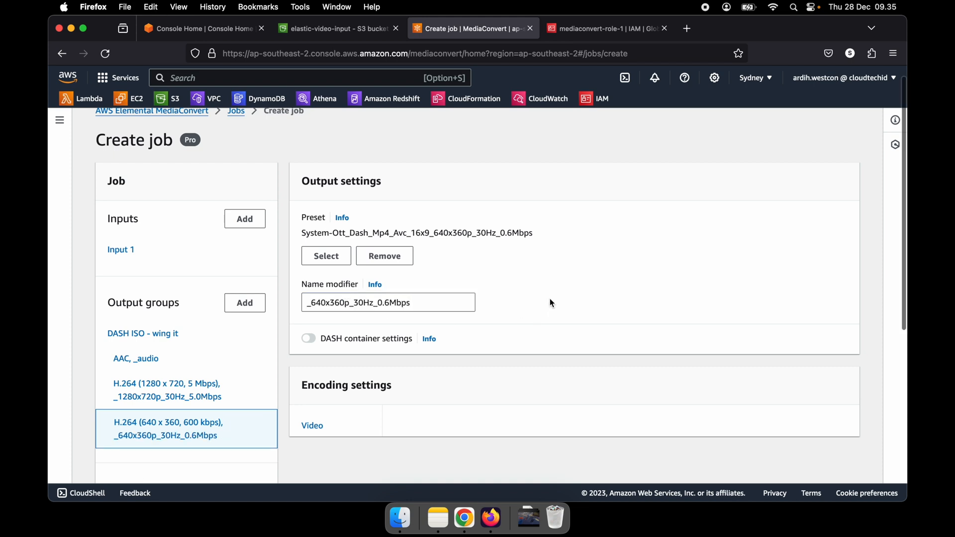
Review the DASH ISO group's outputs table, comparing the name modifiers and the codec, resolution and bitrate of the audio and video outputs.
{"action": "scroll", "coordinate": [550, 299], "scroll_direction": "down", "scroll_amount": 2}
{"action": "scroll", "coordinate": [550, 301], "scroll_direction": "up", "scroll_amount": 1}
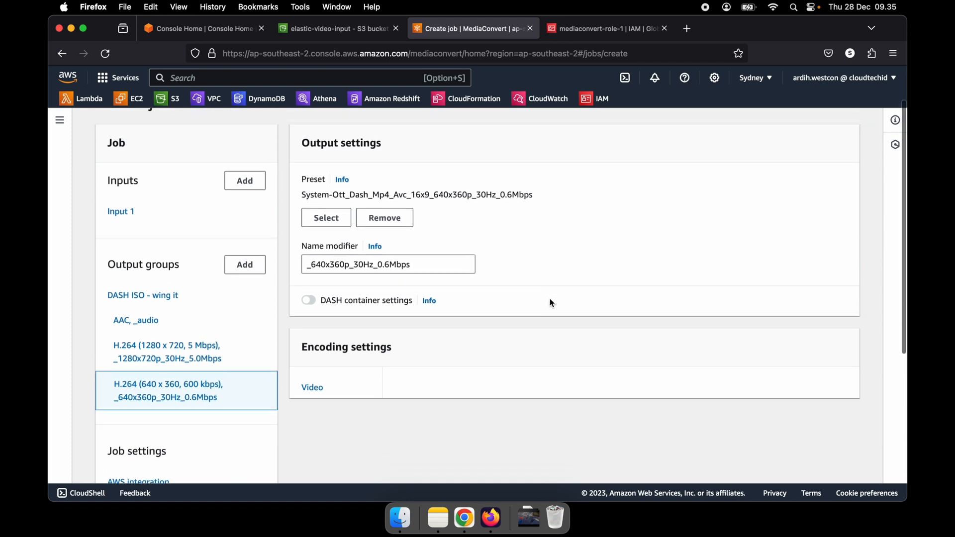
{"action": "left_click", "coordinate": [221, 303]}
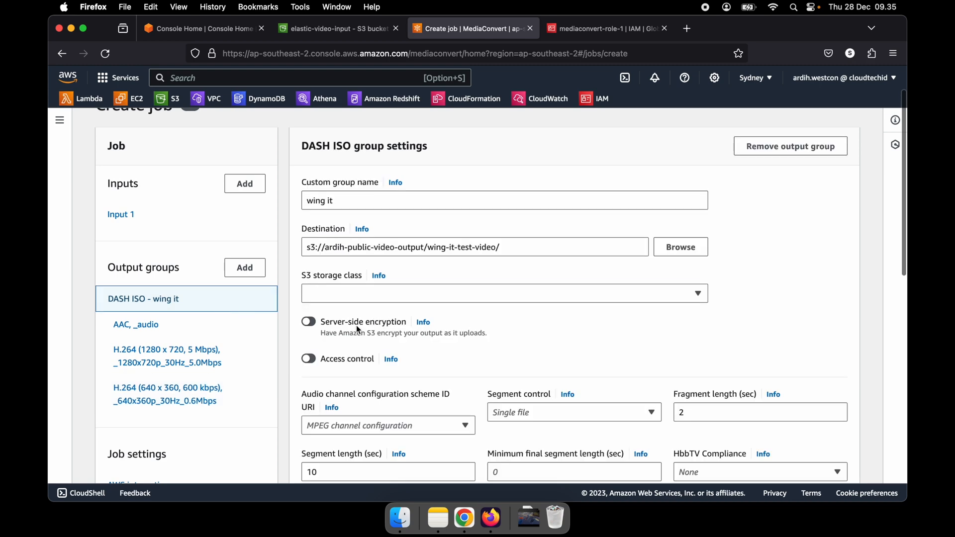
{"action": "scroll", "coordinate": [640, 340], "scroll_direction": "down", "scroll_amount": 10}
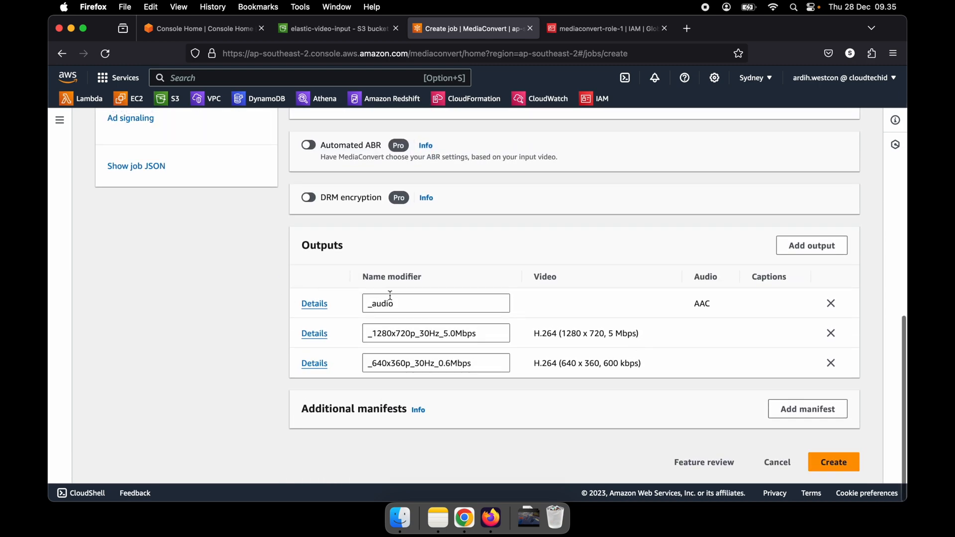
{"action": "left_click_drag", "start_coordinate": [403, 309], "coordinate": [366, 309]}
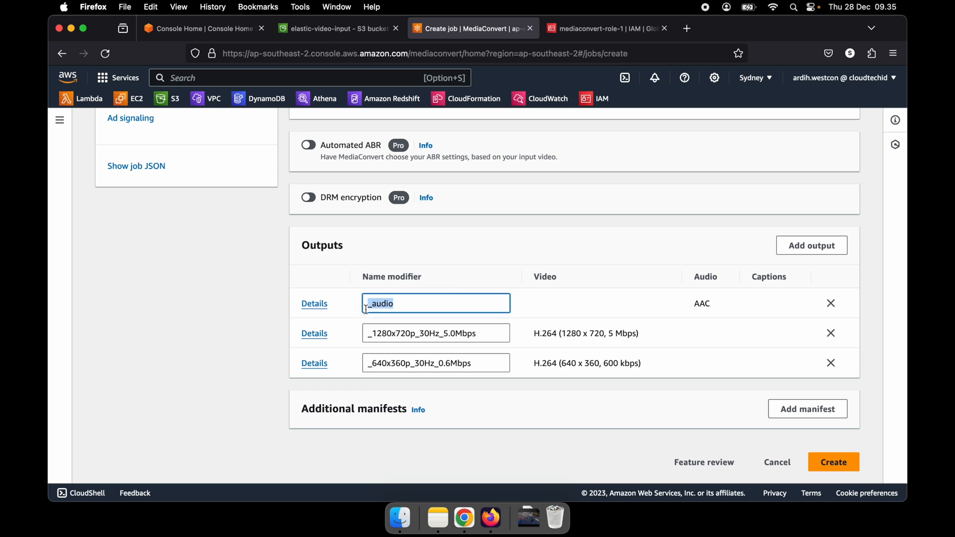
{"action": "left_click", "coordinate": [277, 310]}
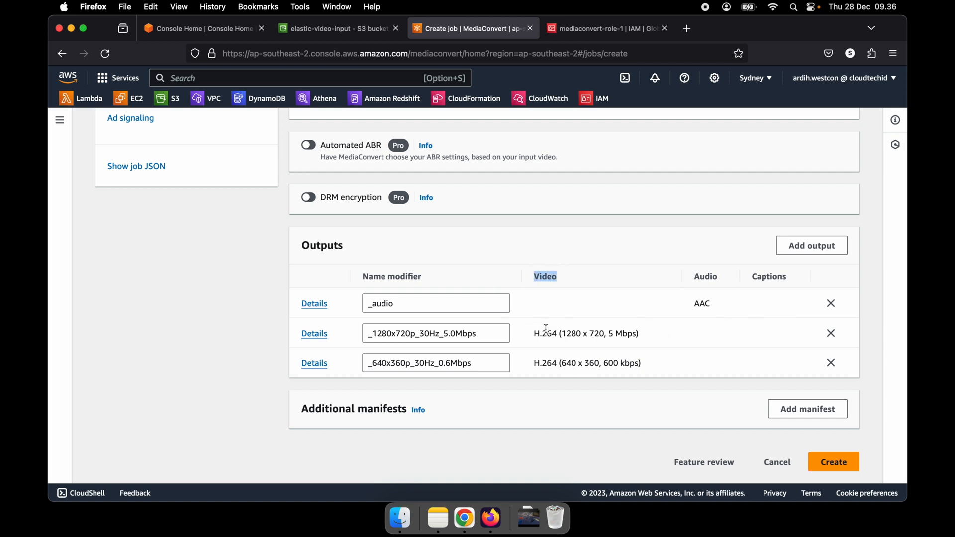
{"action": "left_click_drag", "start_coordinate": [547, 334], "coordinate": [671, 336]}
{"action": "left_click", "coordinate": [670, 336]}
{"action": "left_click_drag", "start_coordinate": [679, 312], "coordinate": [732, 302]}
{"action": "left_click", "coordinate": [648, 305]}
{"action": "left_click_drag", "start_coordinate": [691, 341], "coordinate": [542, 330]}
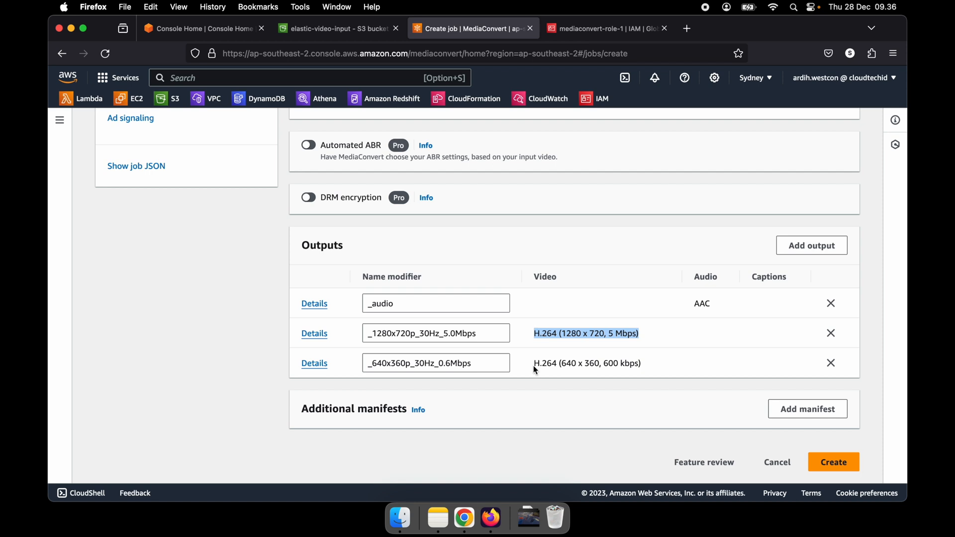
{"action": "left_click_drag", "start_coordinate": [536, 365], "coordinate": [654, 376]}
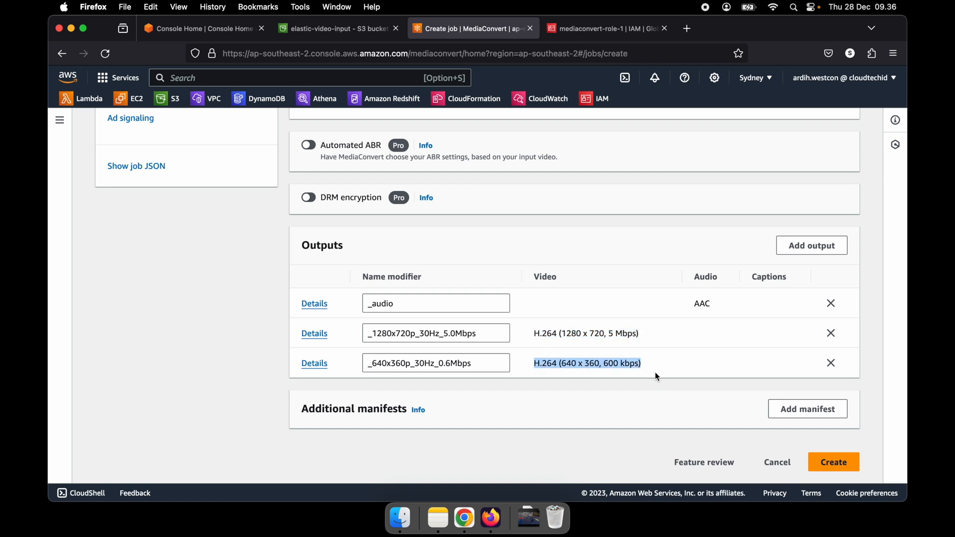
{"action": "left_click", "coordinate": [658, 377]}
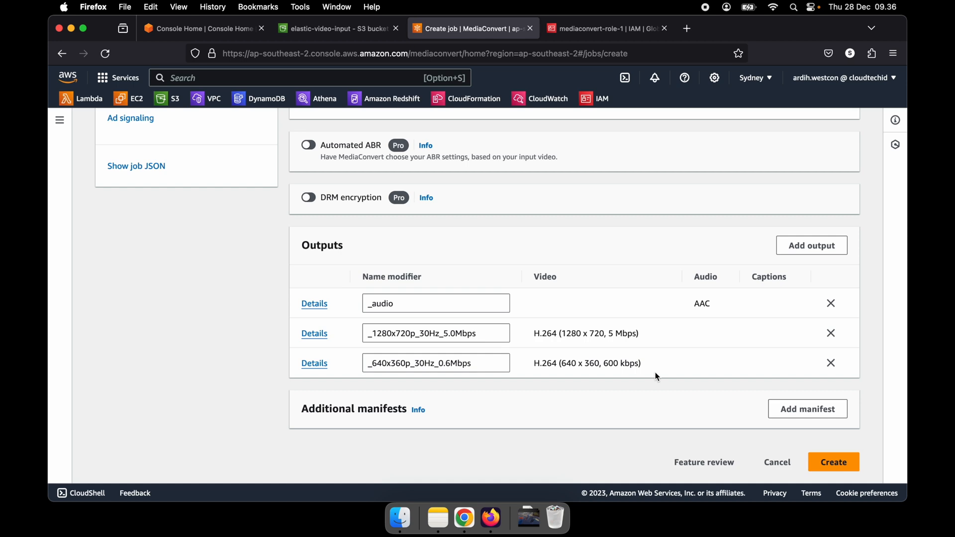
Examine the DASH ISO group's segment settings, including the segment control options.
{"action": "scroll", "coordinate": [658, 377], "scroll_direction": "up", "scroll_amount": 10}
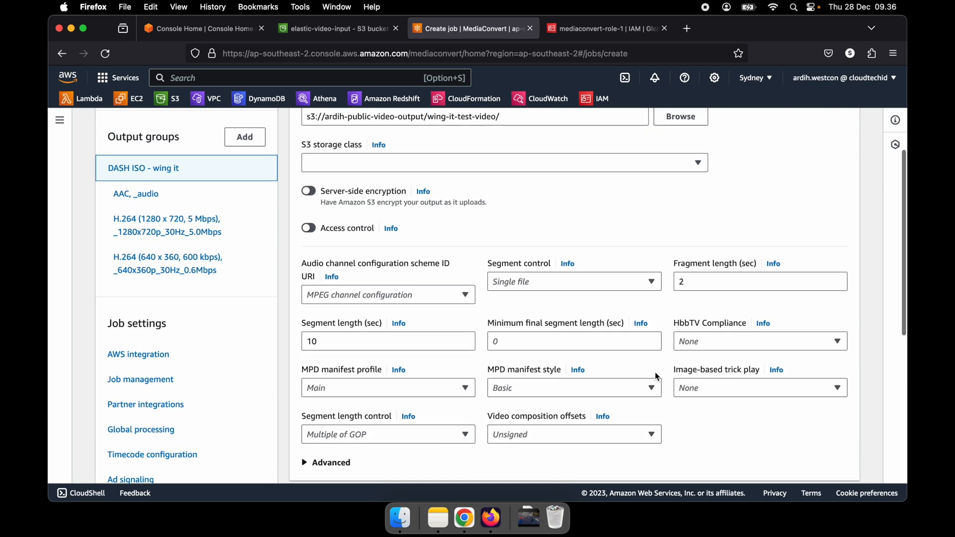
{"action": "scroll", "coordinate": [566, 220], "scroll_direction": "down", "scroll_amount": 2}
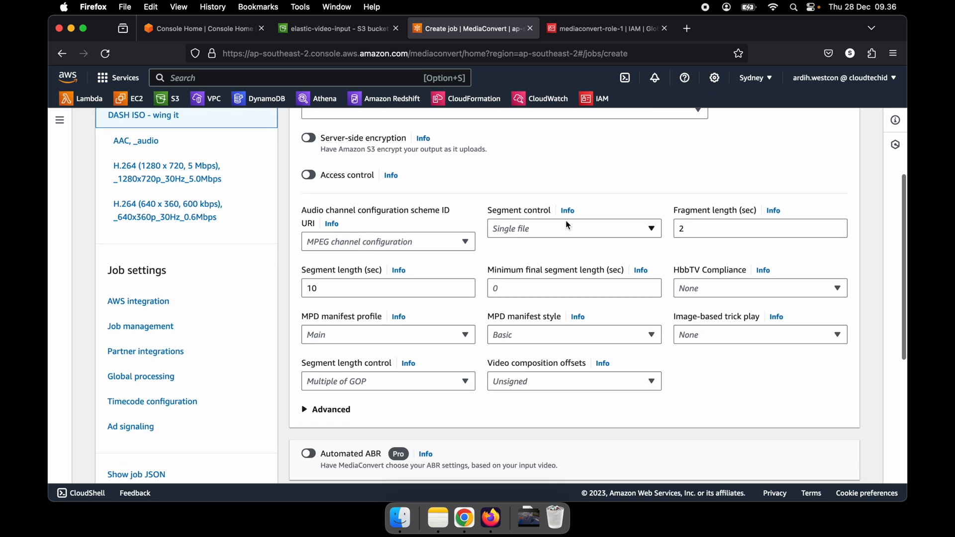
{"action": "left_click", "coordinate": [508, 230]}
{"action": "left_click", "coordinate": [649, 173]}
Replace the source file of Input 1 with BigBuckBunny.mp4 from the elastic-video-input S3 bucket.
{"action": "scroll", "coordinate": [650, 172], "scroll_direction": "up", "scroll_amount": 3}
{"action": "scroll", "coordinate": [652, 177], "scroll_direction": "up", "scroll_amount": 1}
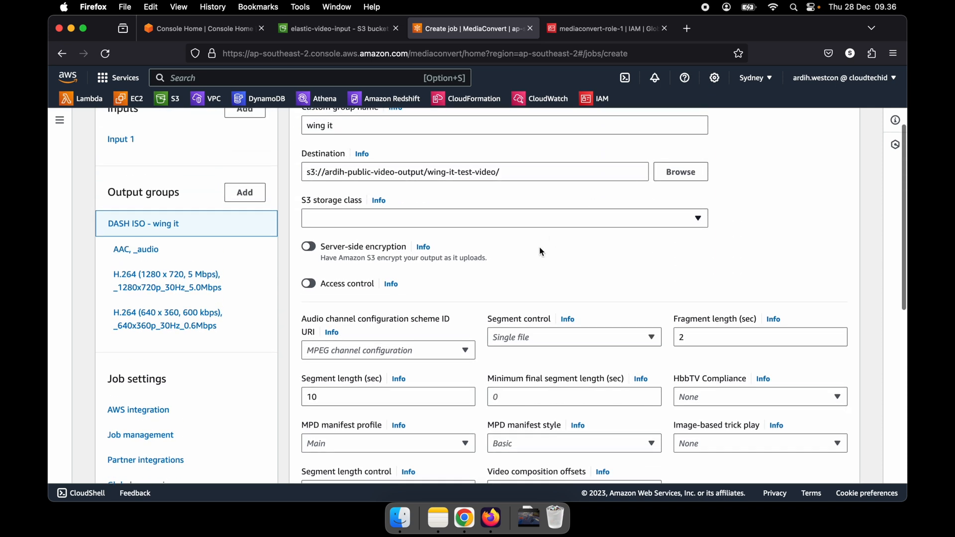
{"action": "scroll", "coordinate": [538, 258], "scroll_direction": "up", "scroll_amount": 1}
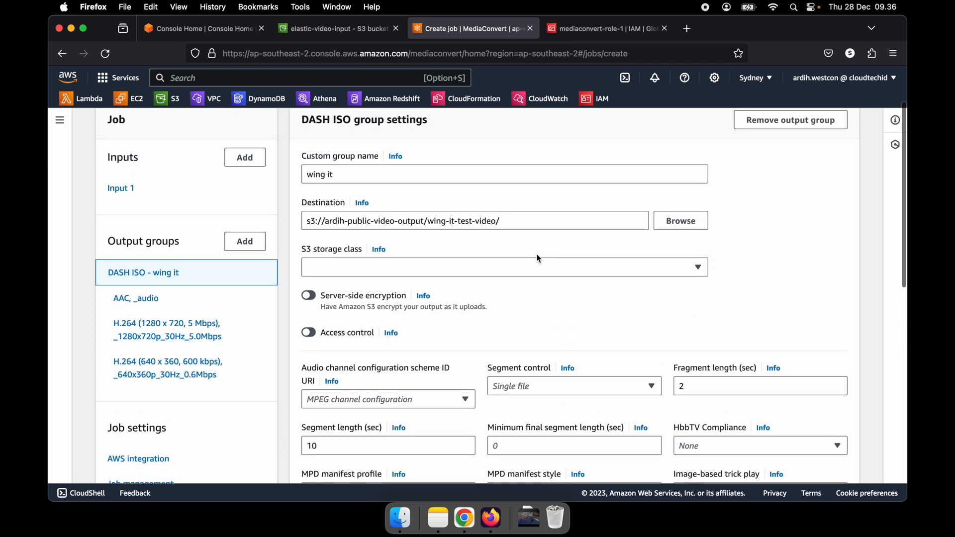
{"action": "scroll", "coordinate": [538, 257], "scroll_direction": "up", "scroll_amount": 1}
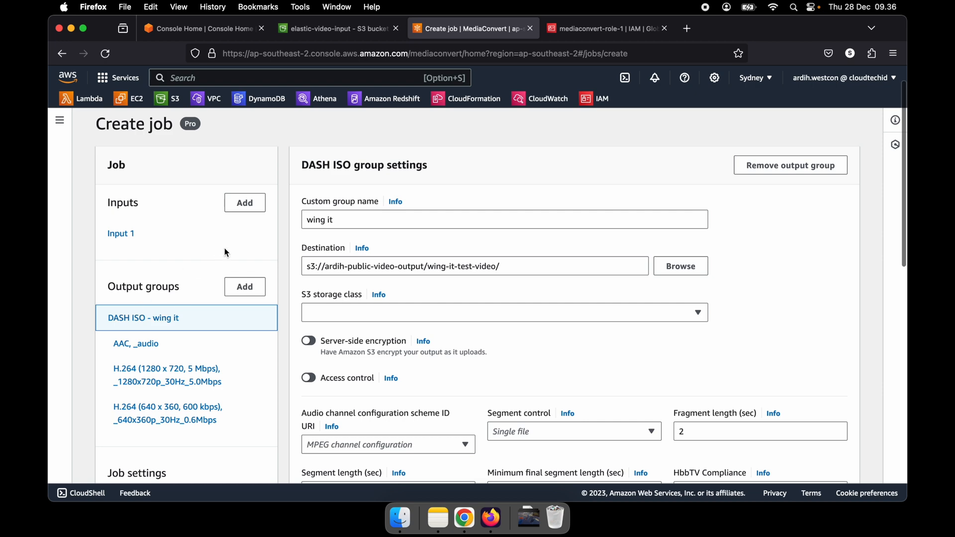
{"action": "left_click", "coordinate": [218, 241]}
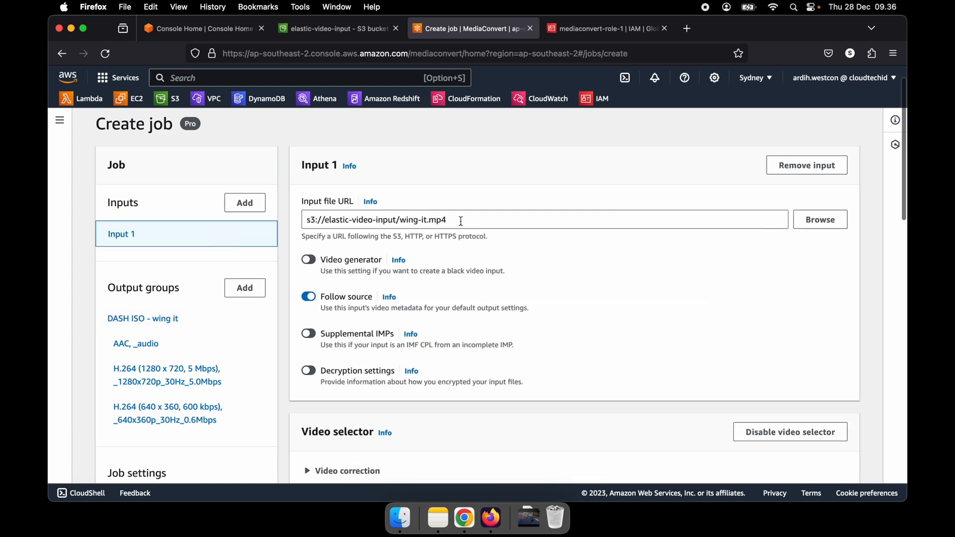
{"action": "left_click", "coordinate": [806, 223]}
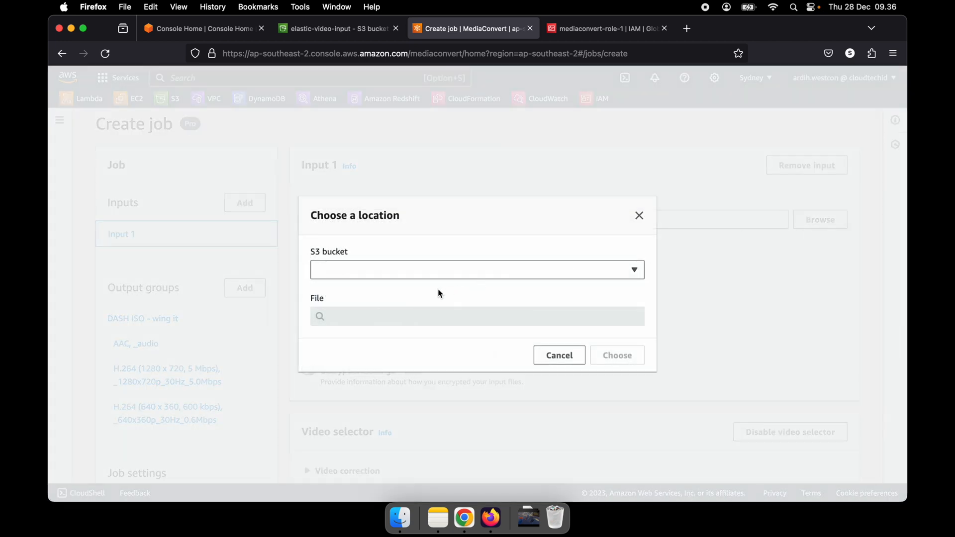
{"action": "left_click", "coordinate": [519, 266]}
{"action": "left_click", "coordinate": [494, 275]}
{"action": "left_click", "coordinate": [496, 269]}
{"action": "type", "text": "input"}
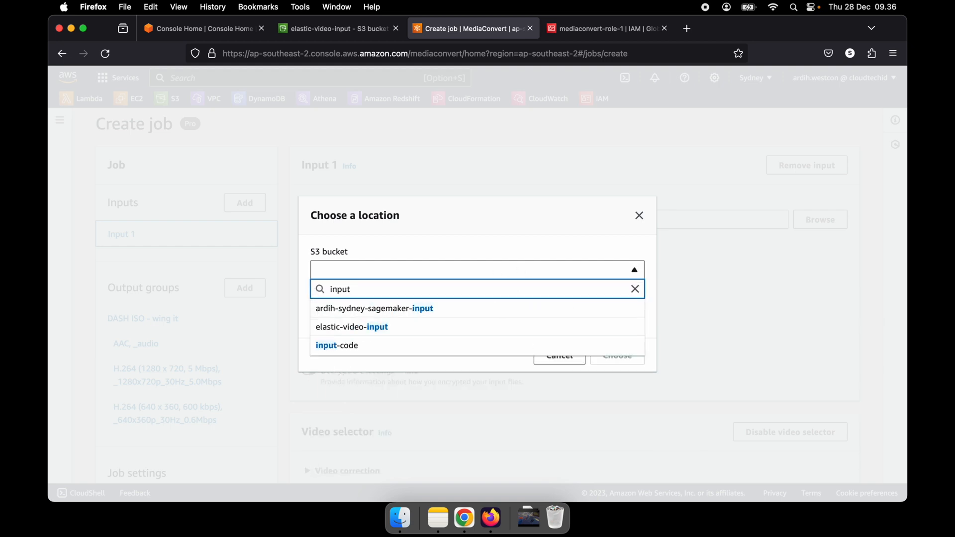
{"action": "left_click", "coordinate": [373, 328]}
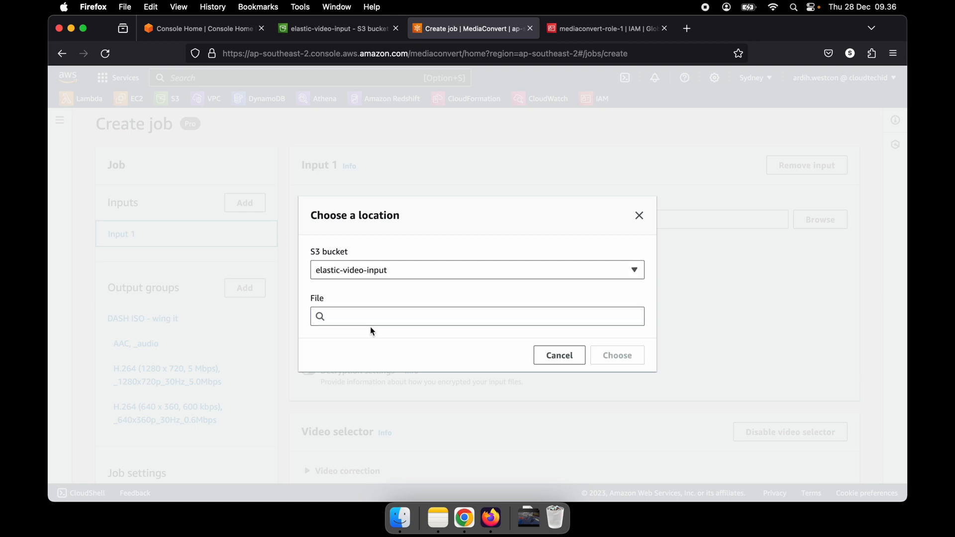
{"action": "left_click", "coordinate": [391, 319]}
{"action": "left_click", "coordinate": [382, 354]}
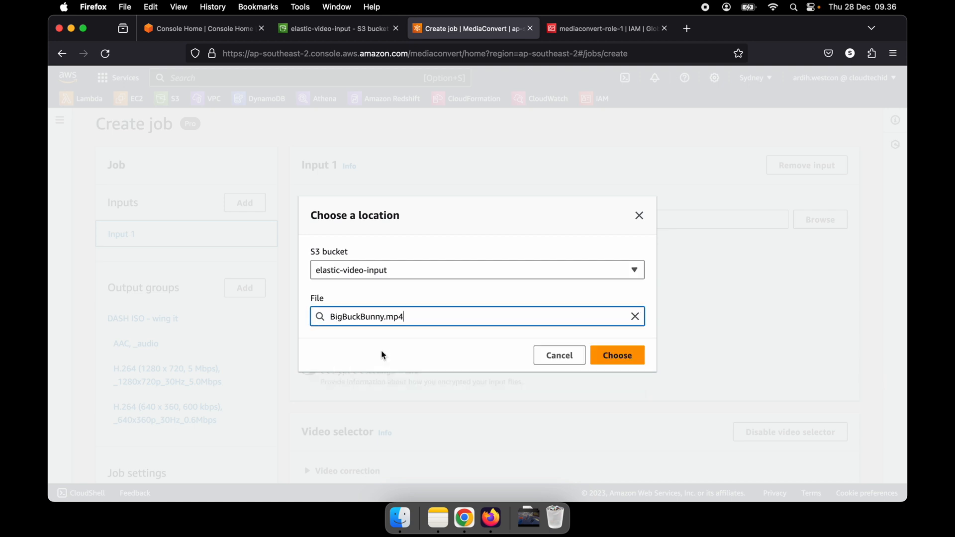
{"action": "left_click", "coordinate": [622, 360]}
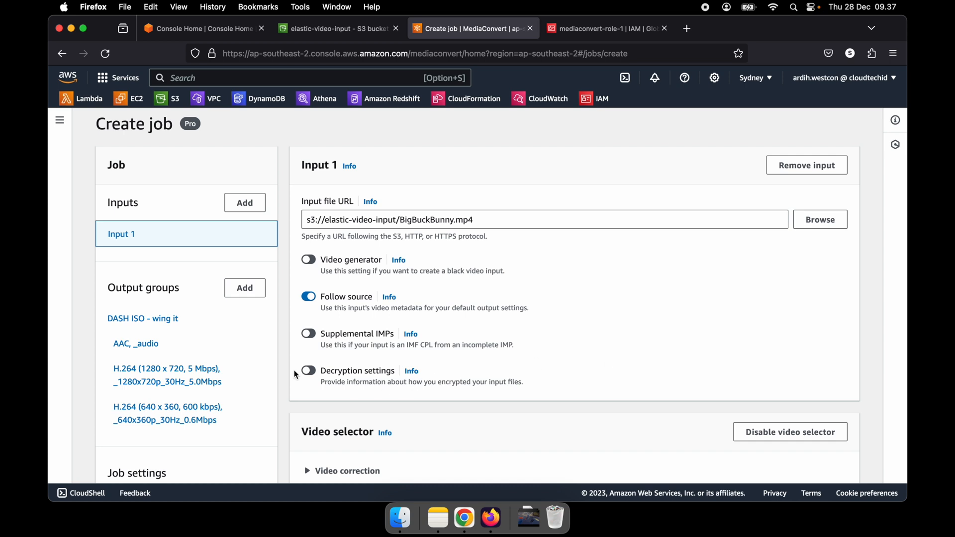
Check the file size of BigBuckBunny.mp4 in the elastic-video-input bucket and return to the MediaConvert job.
{"action": "left_click", "coordinate": [350, 28]}
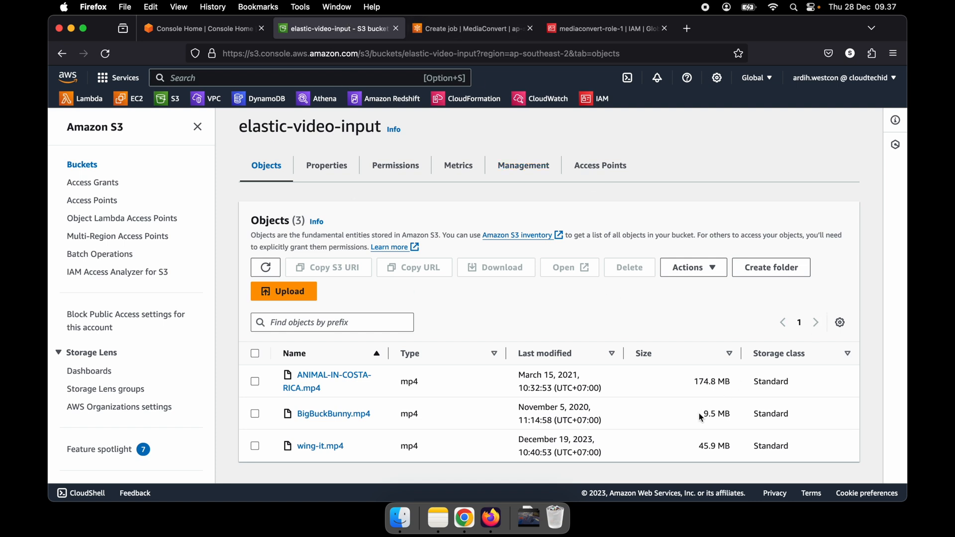
{"action": "left_click_drag", "start_coordinate": [704, 414], "coordinate": [734, 413]}
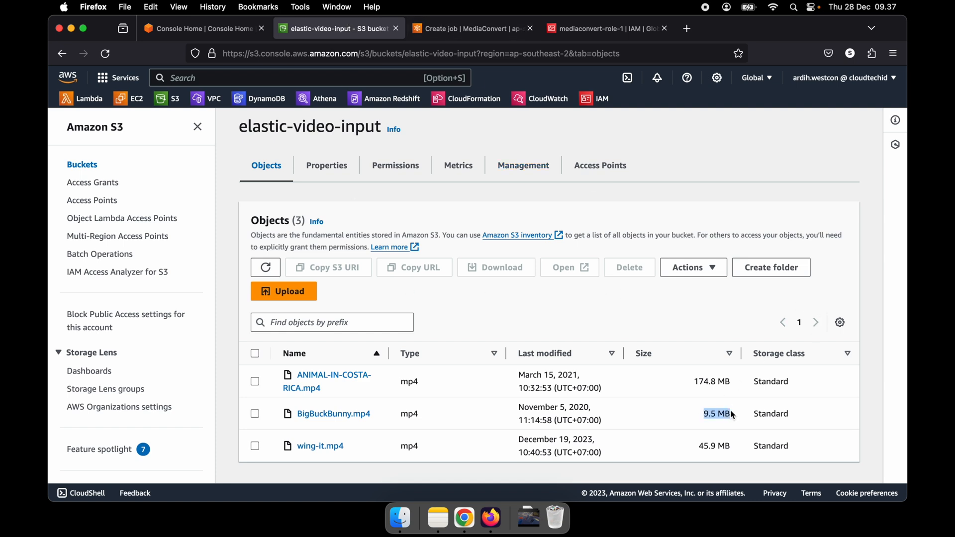
{"action": "left_click", "coordinate": [460, 35]}
Rename the DASH ISO output group as big bug bunny.
{"action": "scroll", "coordinate": [547, 326], "scroll_direction": "down", "scroll_amount": 3}
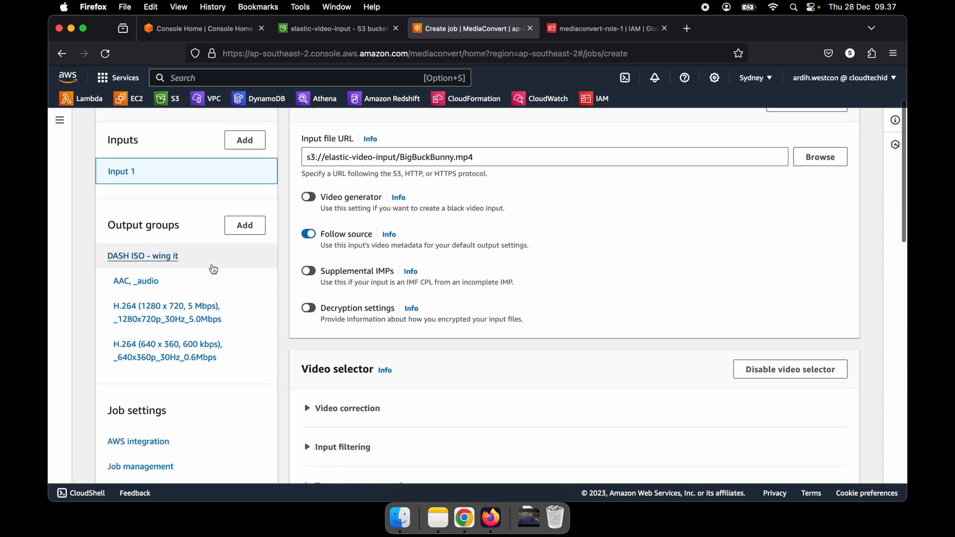
{"action": "left_click", "coordinate": [213, 269]}
{"action": "triple_click", "coordinate": [363, 159]}
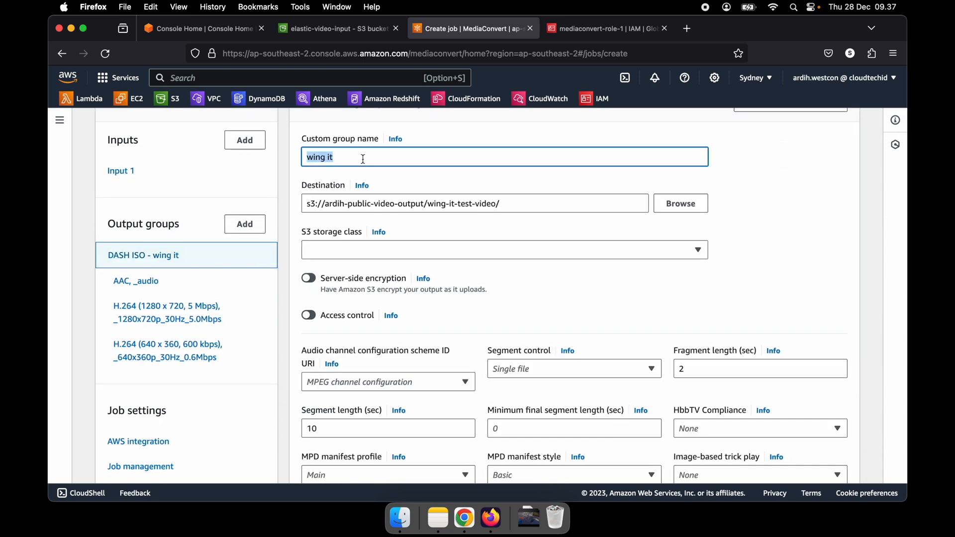
{"action": "type", "text": "big bug bunny"}
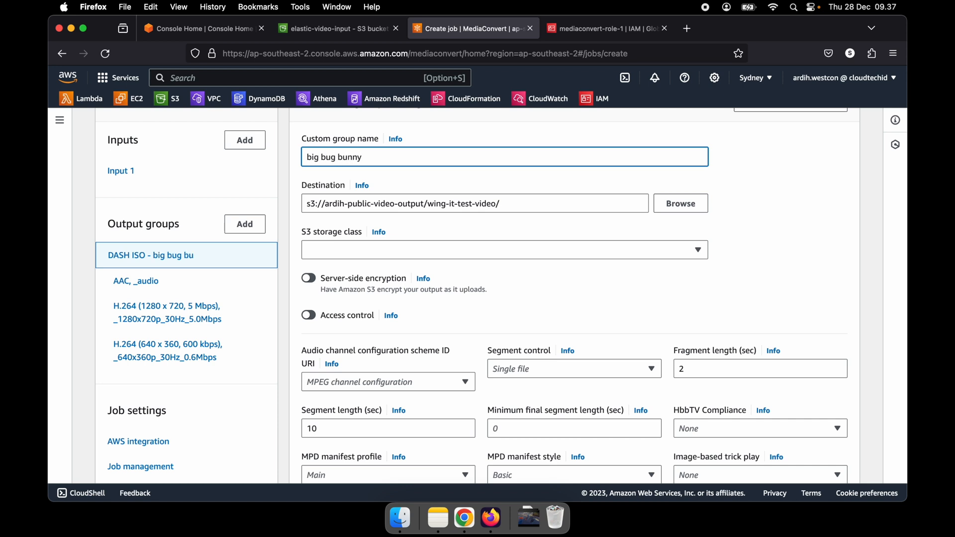
Change the folder in the output group's S3 destination path to bbb-test-video-single.
{"action": "left_click", "coordinate": [456, 199]}
{"action": "left_click_drag", "start_coordinate": [454, 204], "coordinate": [430, 205]}
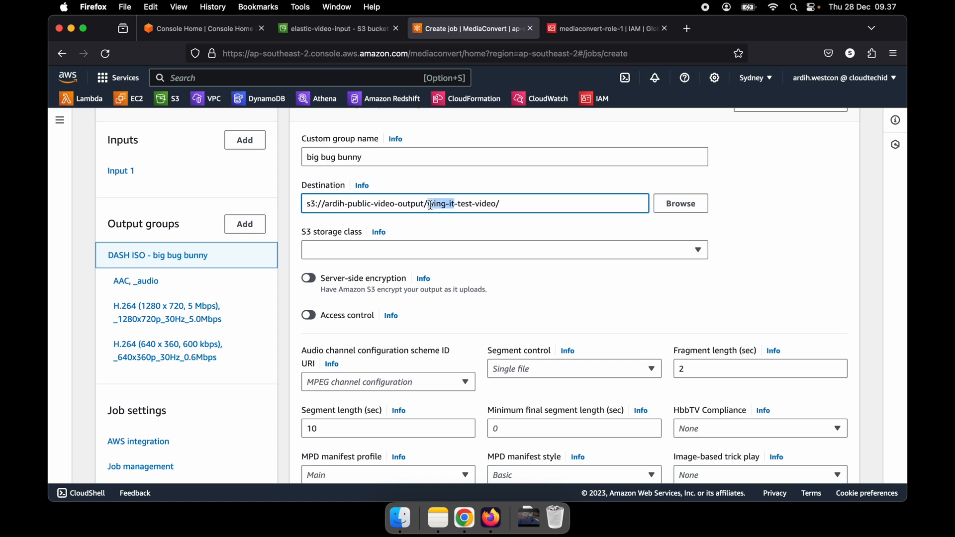
{"action": "type", "text": "bbb"}
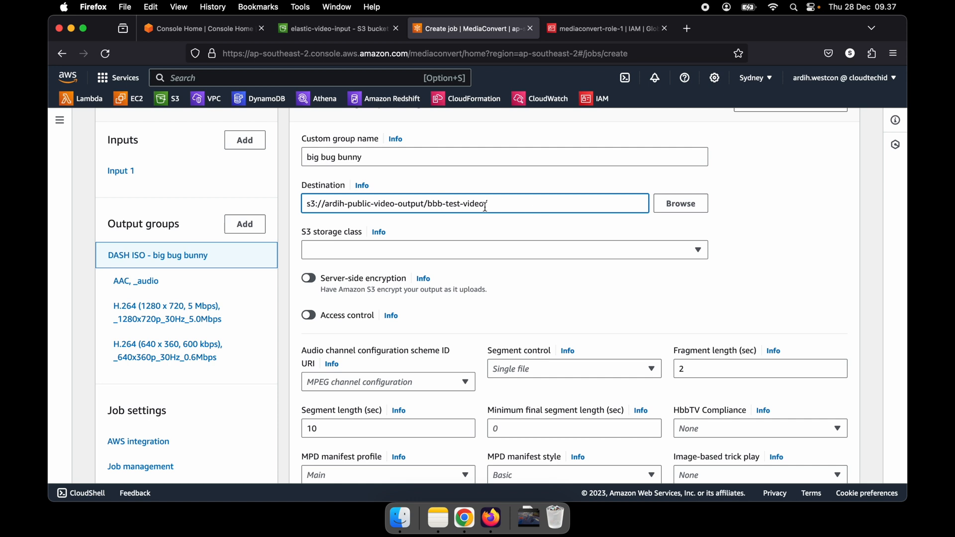
{"action": "scroll", "coordinate": [594, 374], "scroll_direction": "down", "scroll_amount": 2}
{"action": "type", "text": "-"}
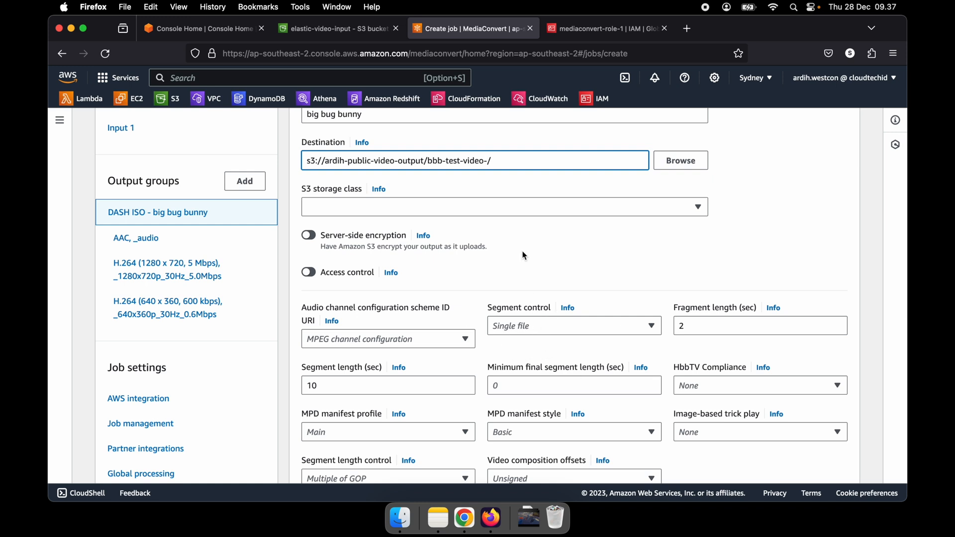
{"action": "type", "text": "single"}
Filter the S3 bucket list for the public video output bucket and open that bucket in a new browser tab.
{"action": "left_click", "coordinate": [330, 28]}
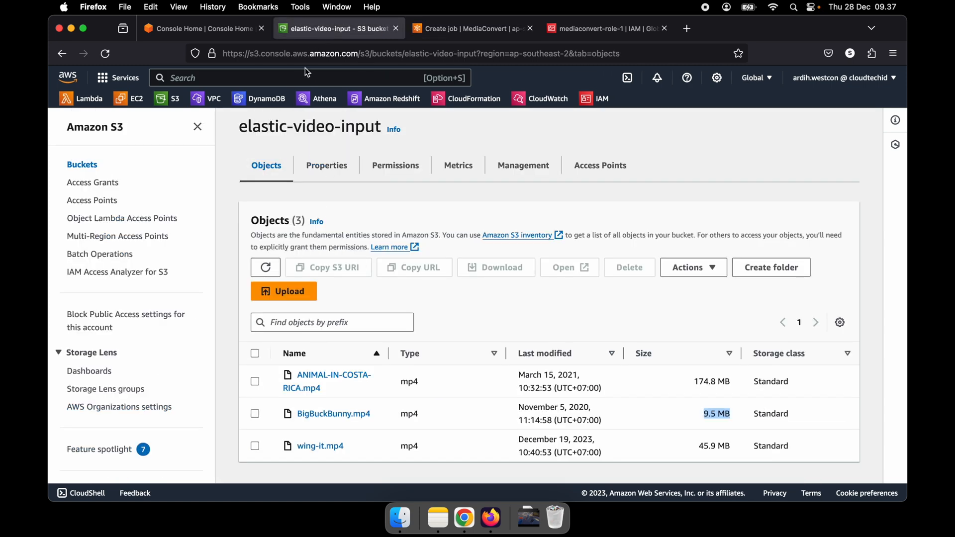
{"action": "scroll", "coordinate": [275, 209], "scroll_direction": "up", "scroll_amount": 1}
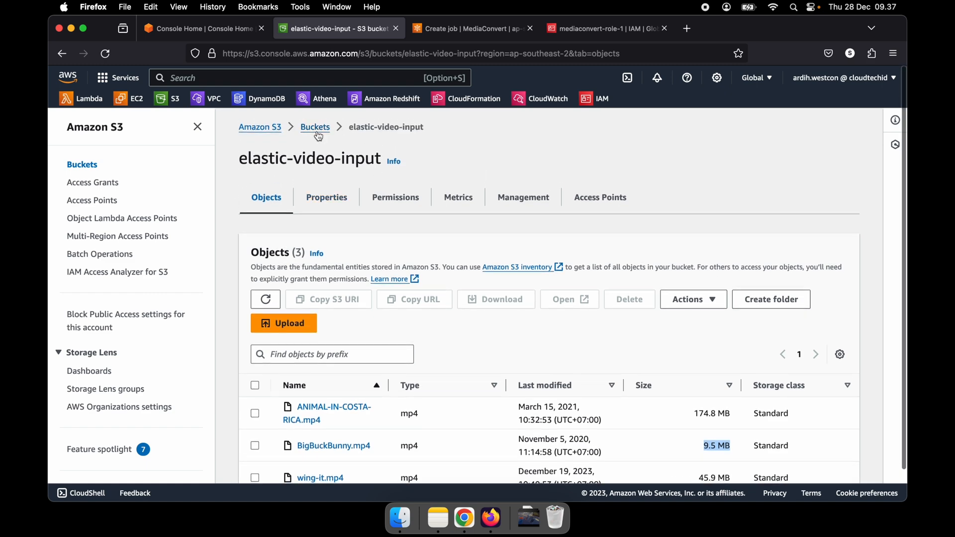
{"action": "left_click", "coordinate": [316, 128]}
{"action": "double_click", "coordinate": [327, 321]}
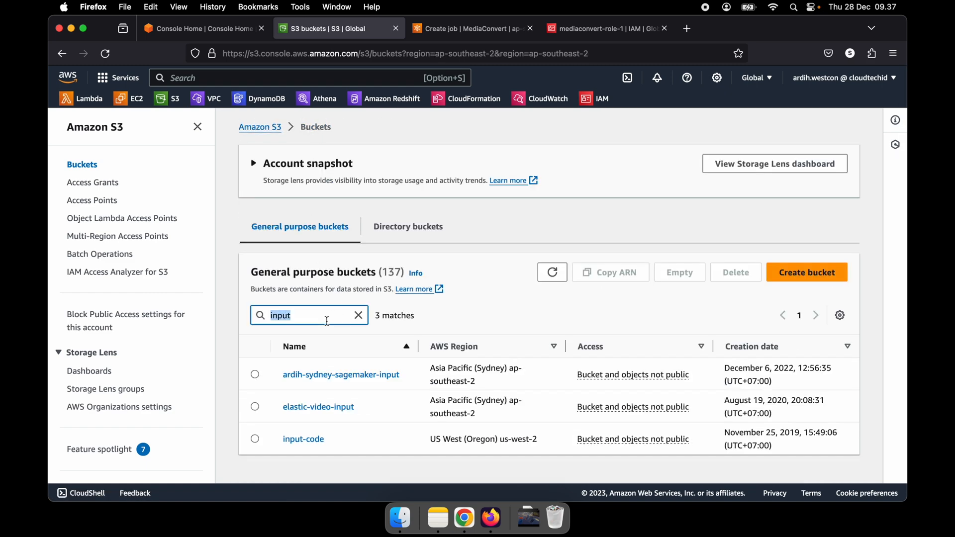
{"action": "type", "text": "ardih"}
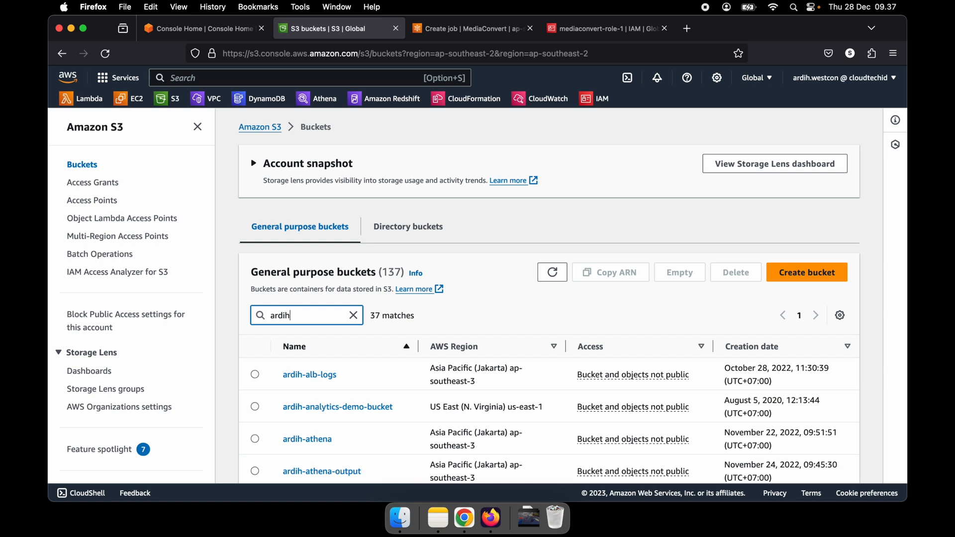
{"action": "type", "text": "-pu"}
{"action": "scroll", "coordinate": [456, 332], "scroll_direction": "down", "scroll_amount": 1}
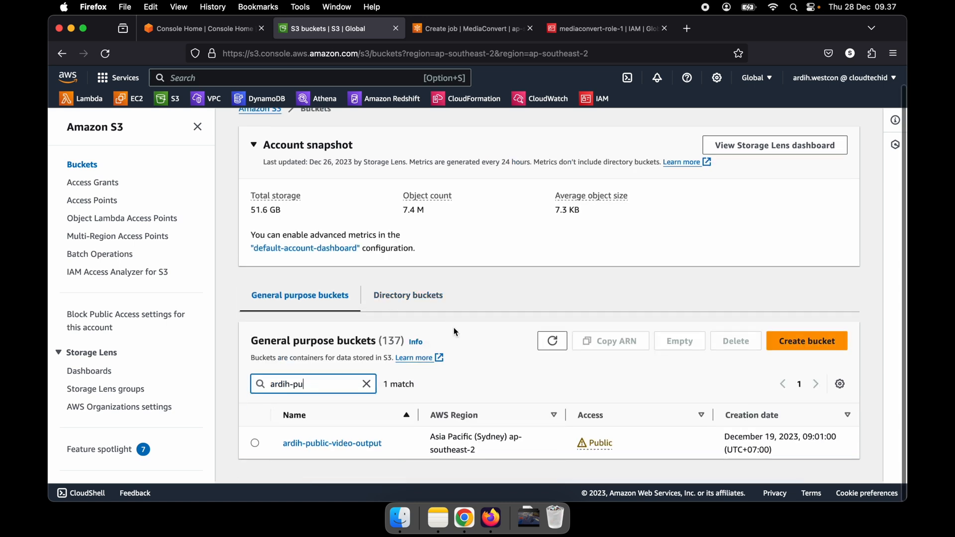
{"action": "right_click", "coordinate": [326, 447]}
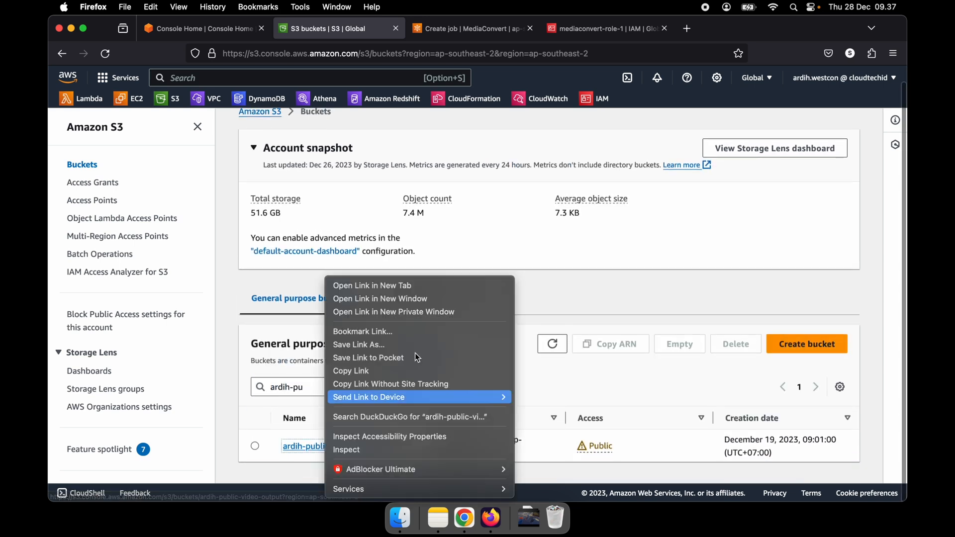
{"action": "left_click", "coordinate": [412, 285]}
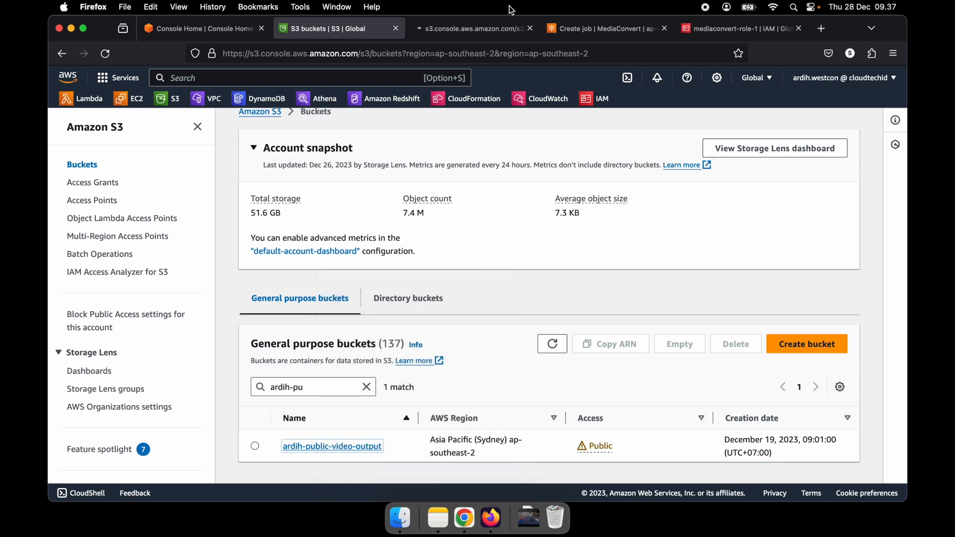
{"action": "left_click", "coordinate": [460, 23]}
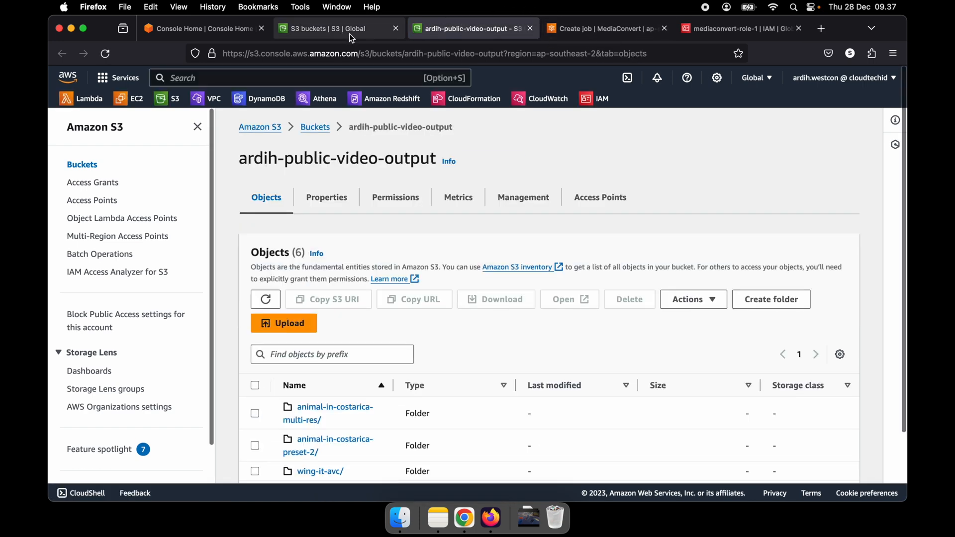
Compare the single folder in the job's destination path with the existing folders in the public video output bucket.
{"action": "left_click", "coordinate": [578, 34]}
{"action": "double_click", "coordinate": [504, 161]}
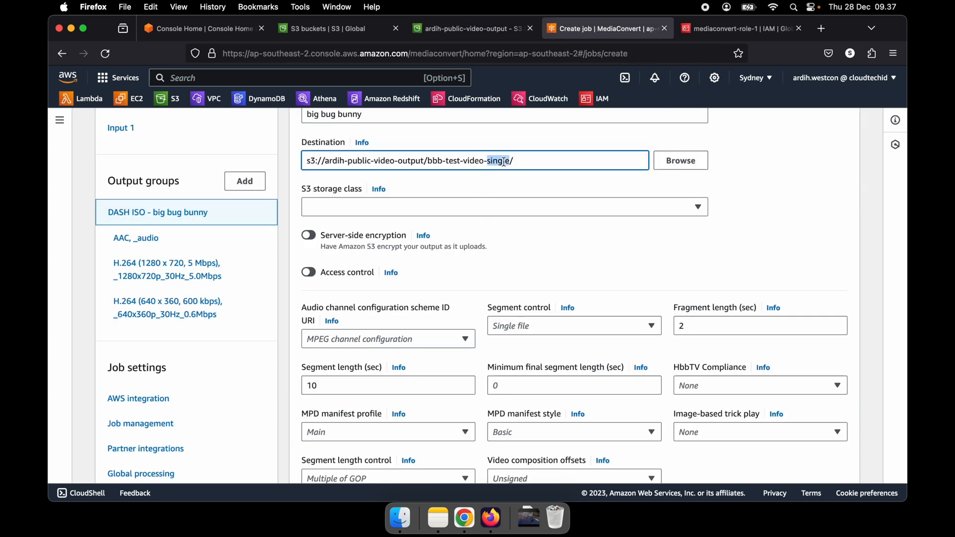
{"action": "left_click", "coordinate": [449, 35]}
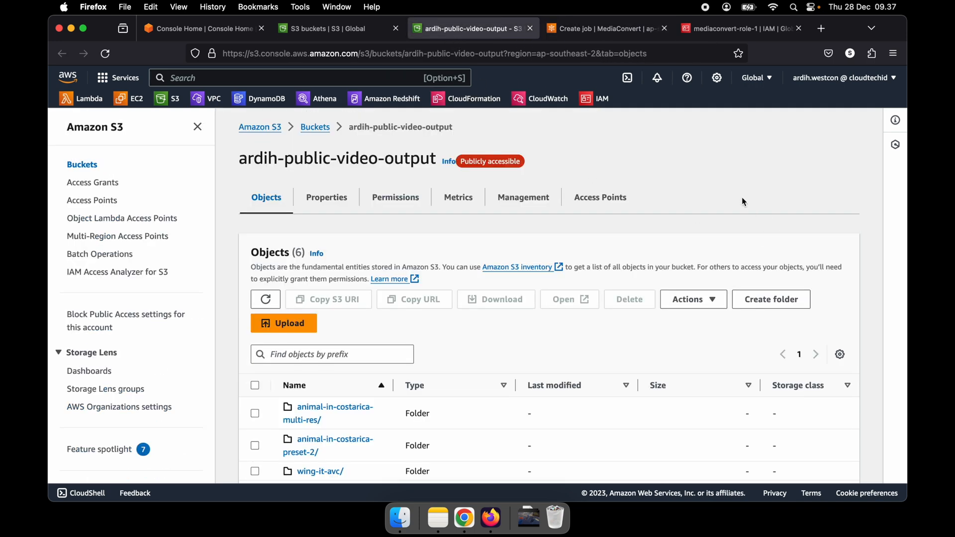
{"action": "scroll", "coordinate": [742, 197], "scroll_direction": "down", "scroll_amount": 3}
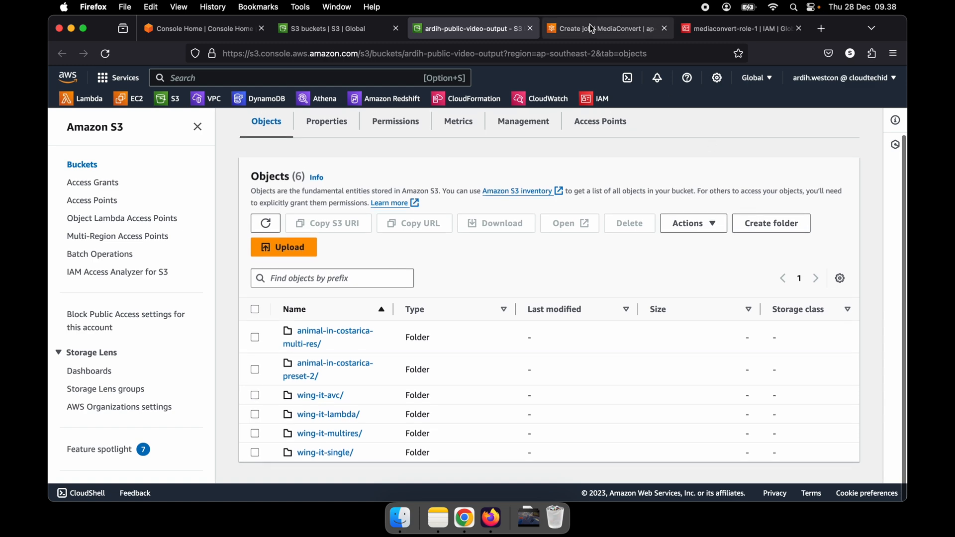
Return to the MediaConvert job, review its three DASH ISO outputs and create the job.
{"action": "left_click", "coordinate": [591, 29]}
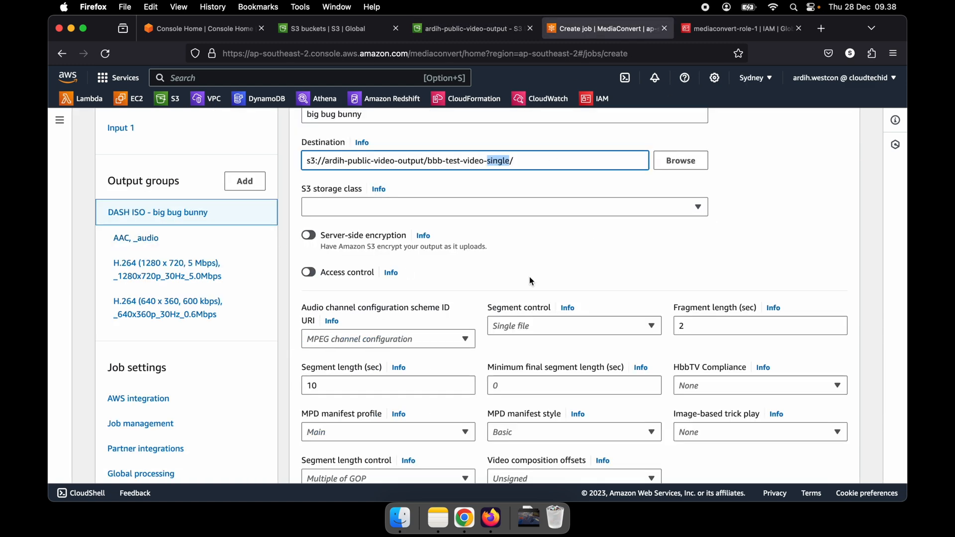
{"action": "scroll", "coordinate": [553, 278], "scroll_direction": "down", "scroll_amount": 15}
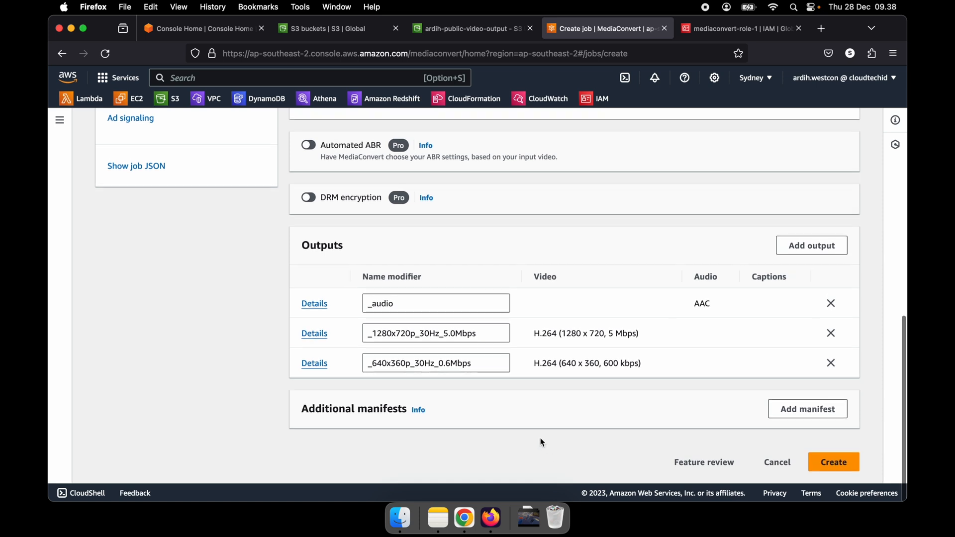
{"action": "left_click", "coordinate": [828, 464]}
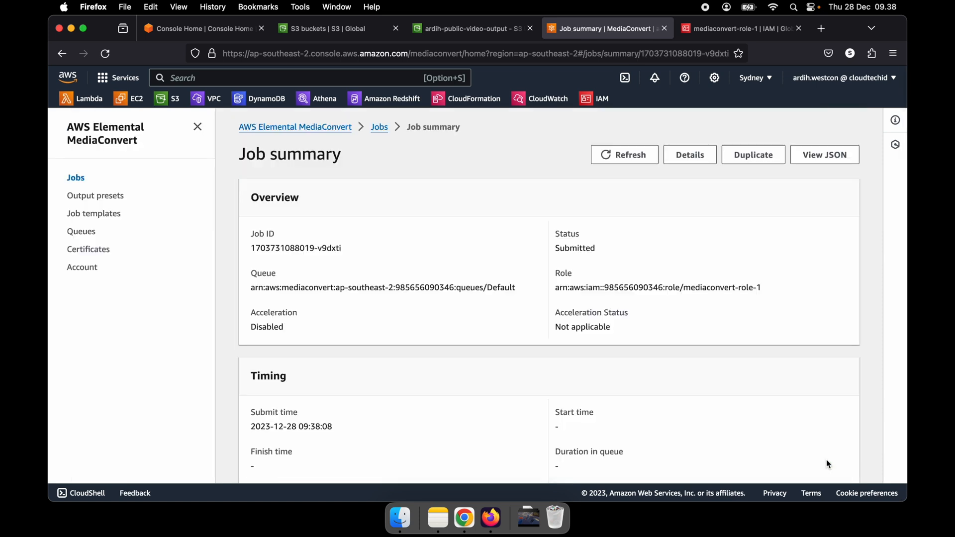
Check the output bucket and the job summary, and open the MediaConvert jobs list to see the job's status.
{"action": "left_click", "coordinate": [477, 28]}
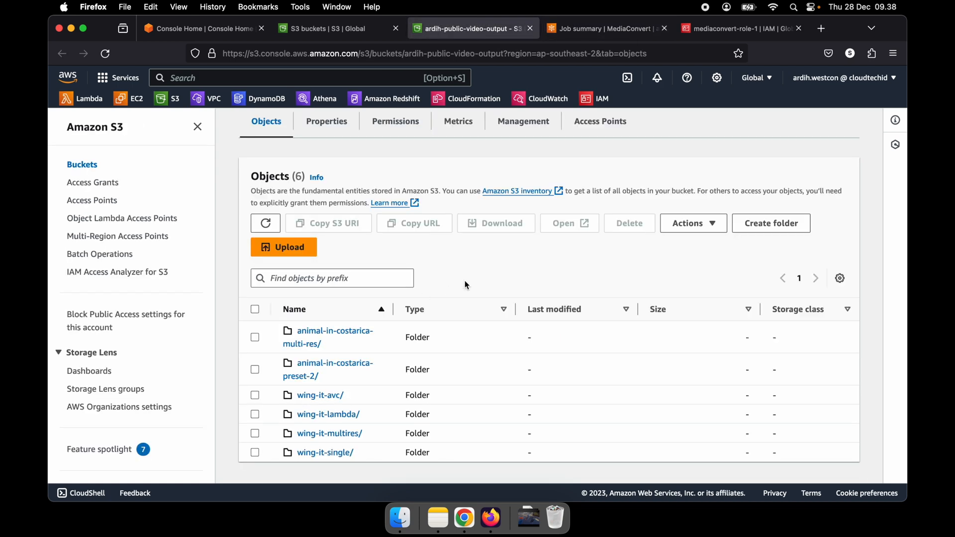
{"action": "left_click", "coordinate": [601, 33]}
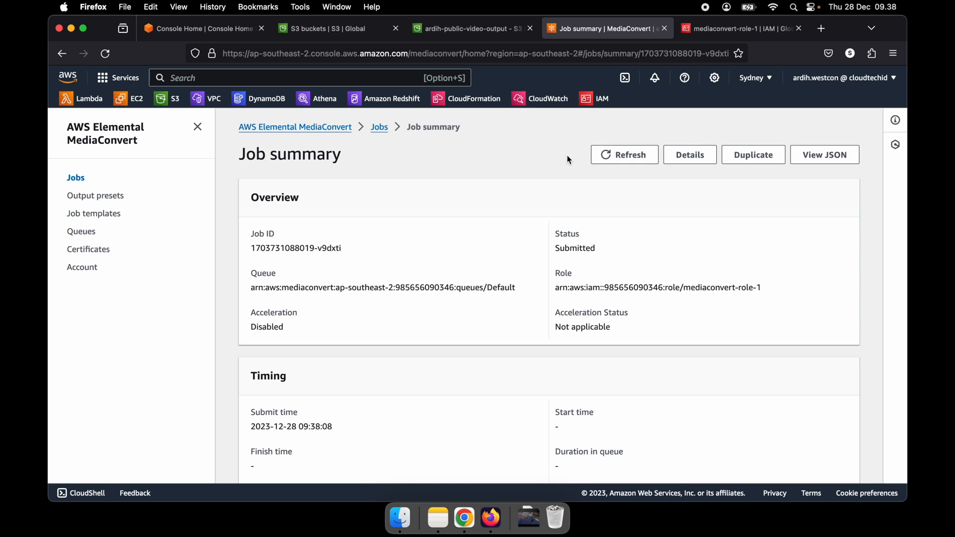
{"action": "scroll", "coordinate": [568, 159], "scroll_direction": "down", "scroll_amount": 2}
{"action": "scroll", "coordinate": [569, 159], "scroll_direction": "up", "scroll_amount": 2}
{"action": "left_click", "coordinate": [378, 130]}
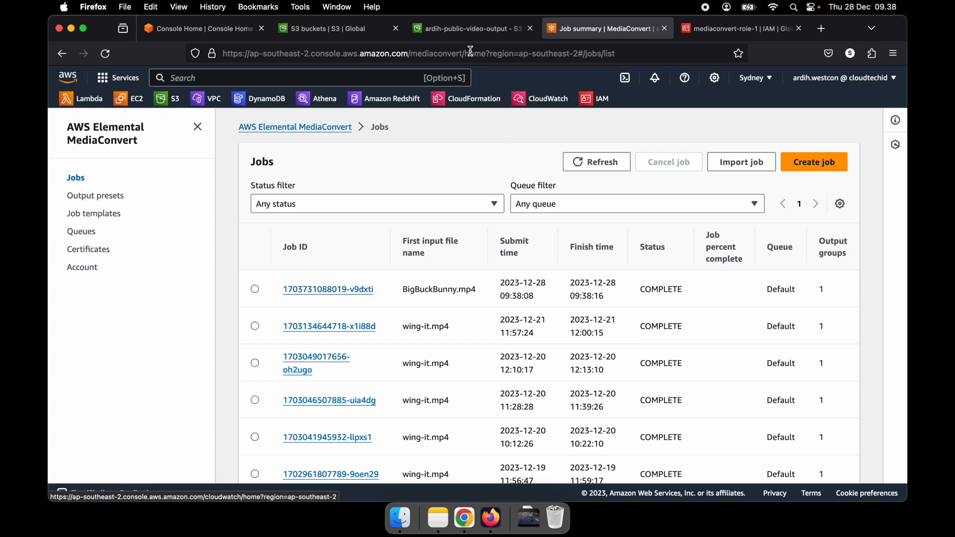
Refresh the public video output bucket and examine the files in its bbb-test-video-single folder.
{"action": "left_click", "coordinate": [461, 38]}
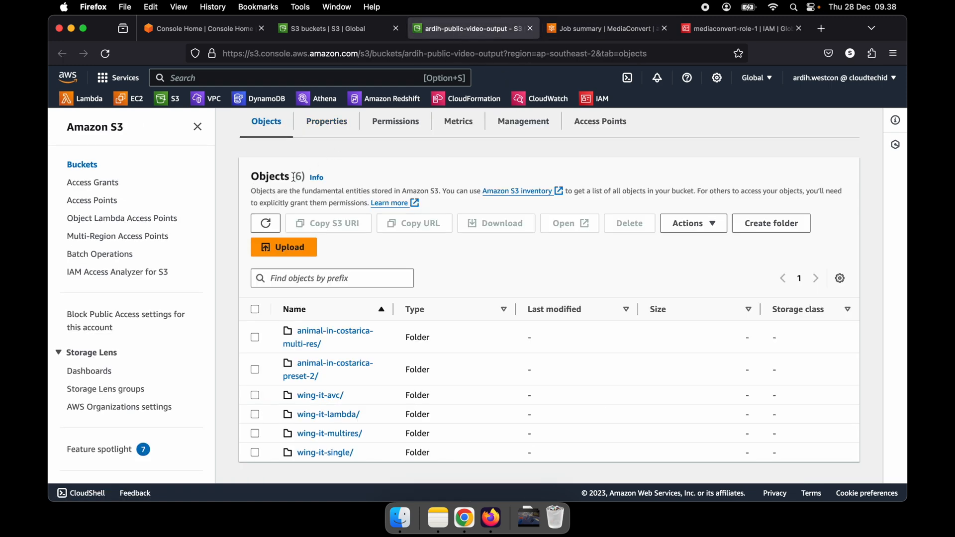
{"action": "left_click", "coordinate": [272, 221]}
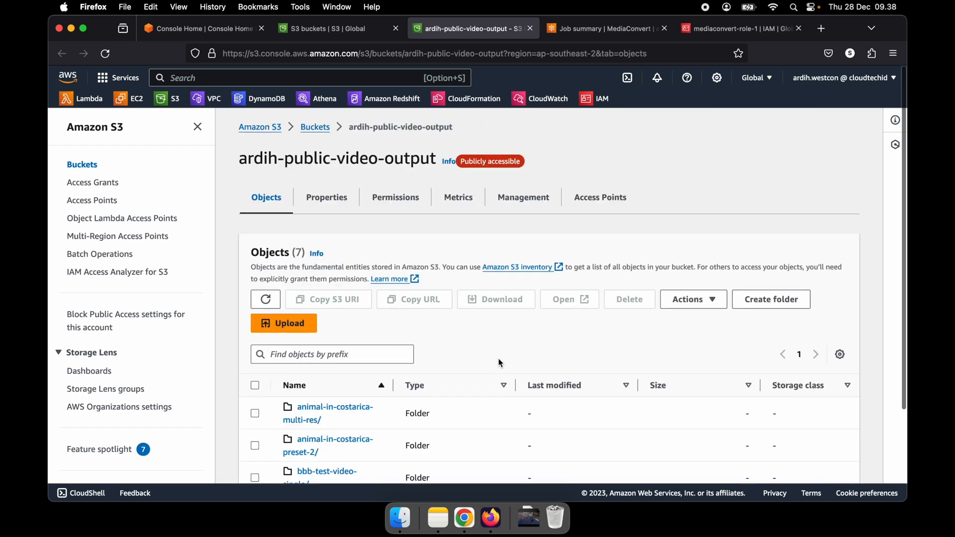
{"action": "scroll", "coordinate": [499, 363], "scroll_direction": "down", "scroll_amount": 3}
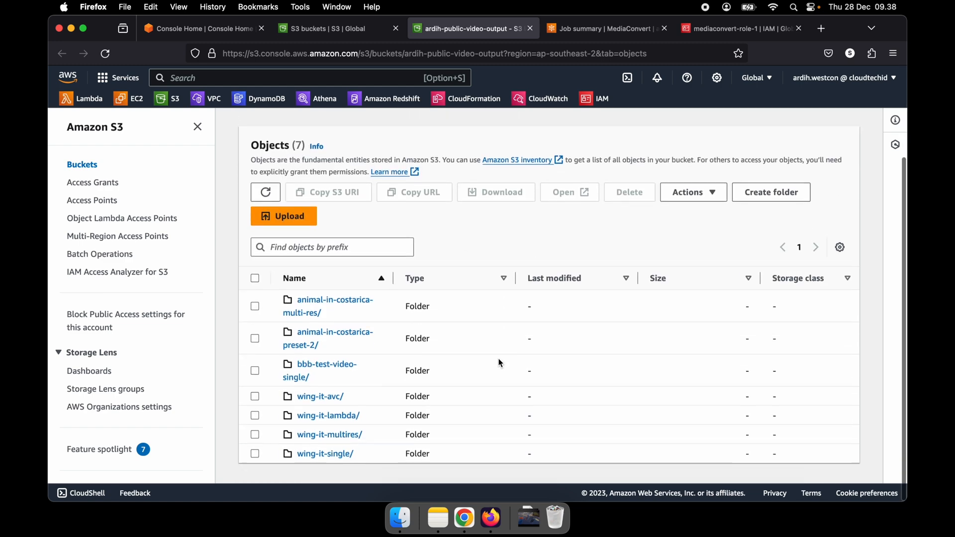
{"action": "left_click", "coordinate": [307, 382]}
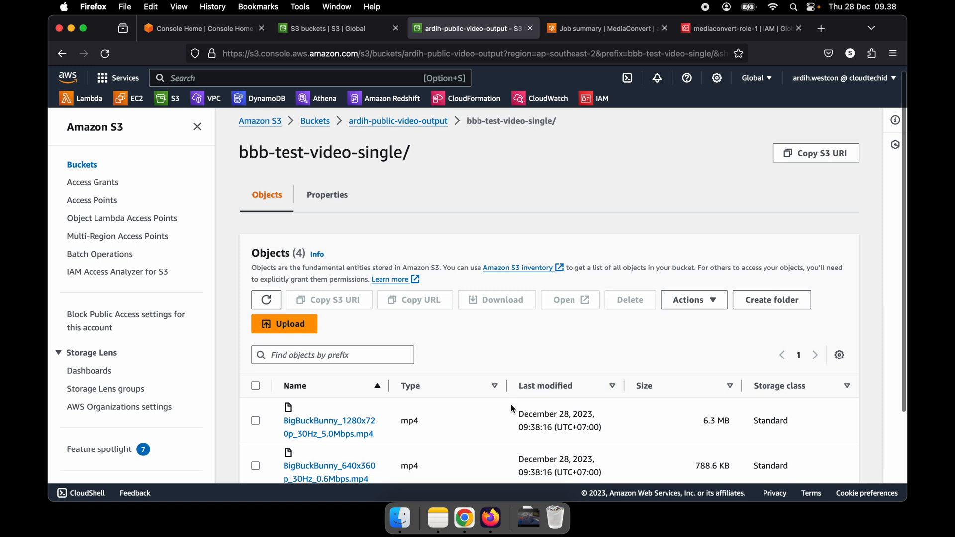
{"action": "scroll", "coordinate": [511, 405], "scroll_direction": "down", "scroll_amount": 3}
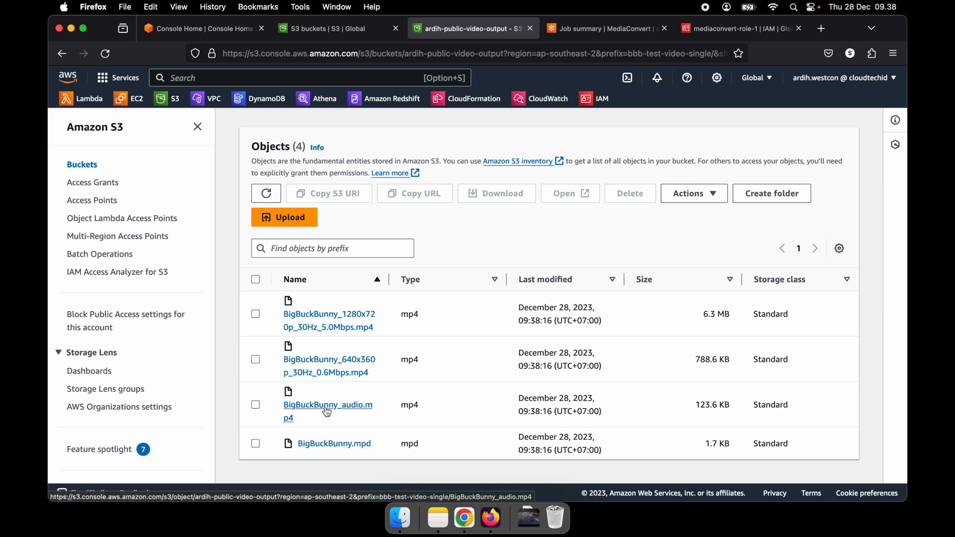
Open the latest BigBuckBunny.mp4 job from the MediaConvert jobs list and duplicate it.
{"action": "left_click", "coordinate": [566, 23]}
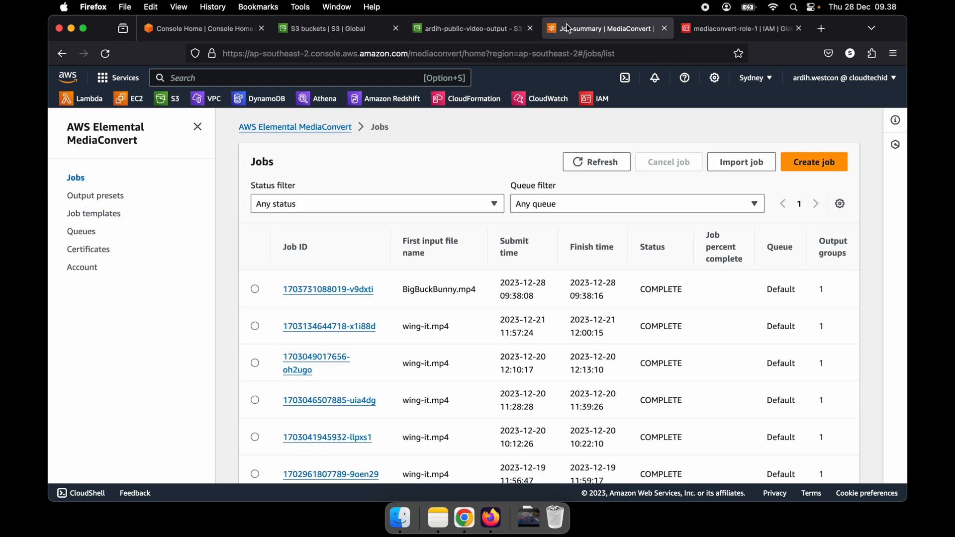
{"action": "left_click", "coordinate": [340, 290]}
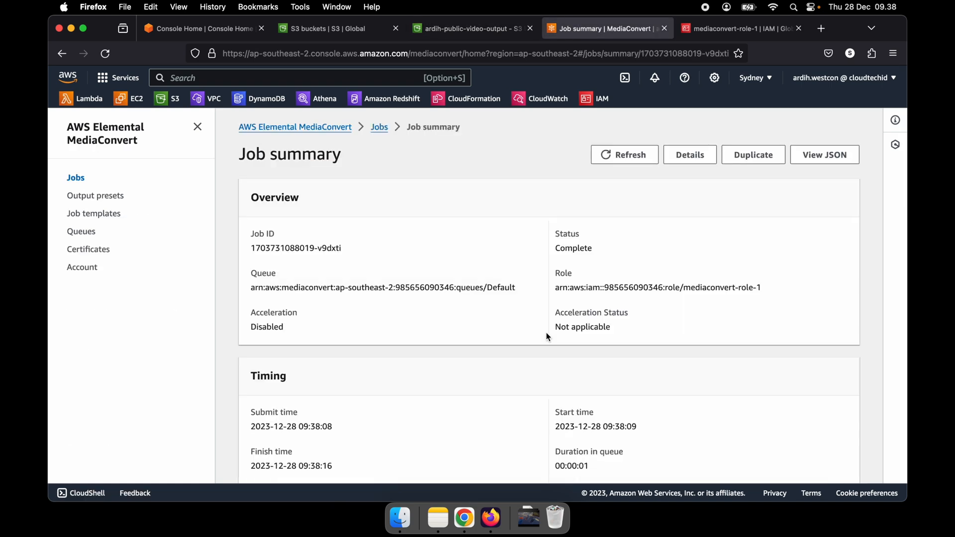
{"action": "left_click", "coordinate": [377, 128]}
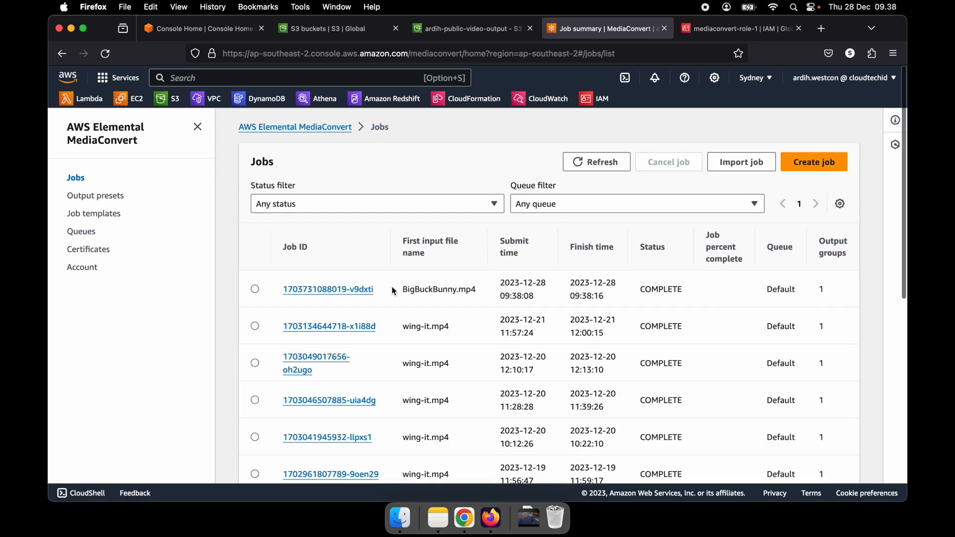
{"action": "scroll", "coordinate": [392, 287], "scroll_direction": "down", "scroll_amount": 1}
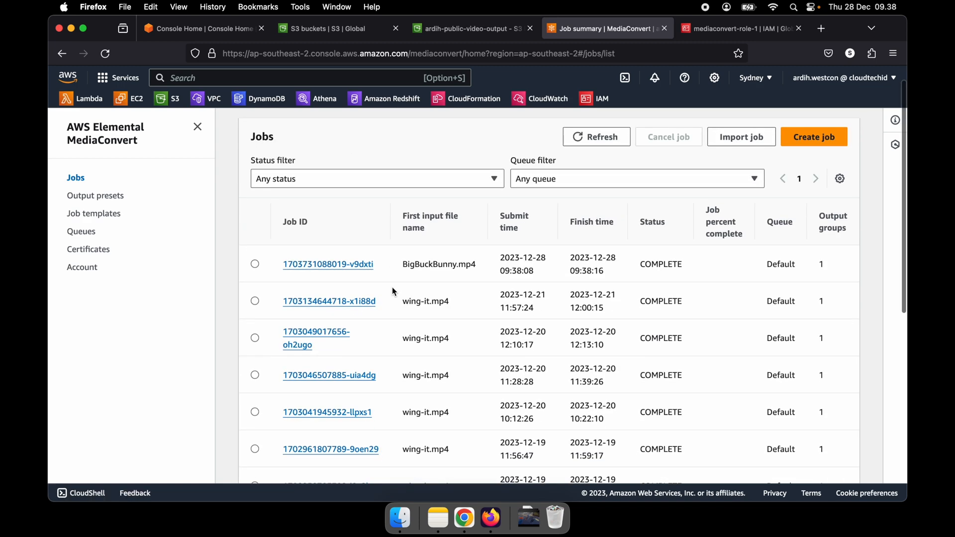
{"action": "left_click", "coordinate": [362, 269]}
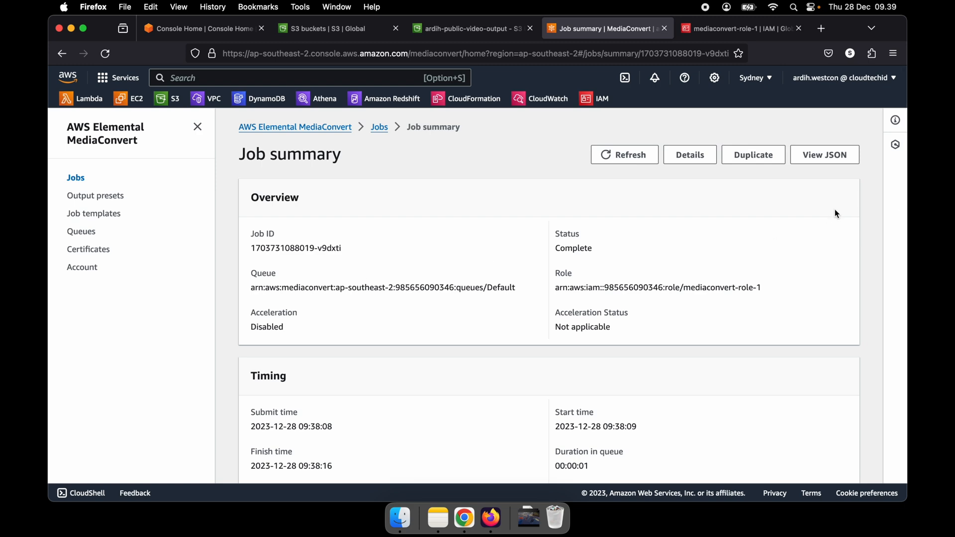
{"action": "left_click", "coordinate": [753, 155]}
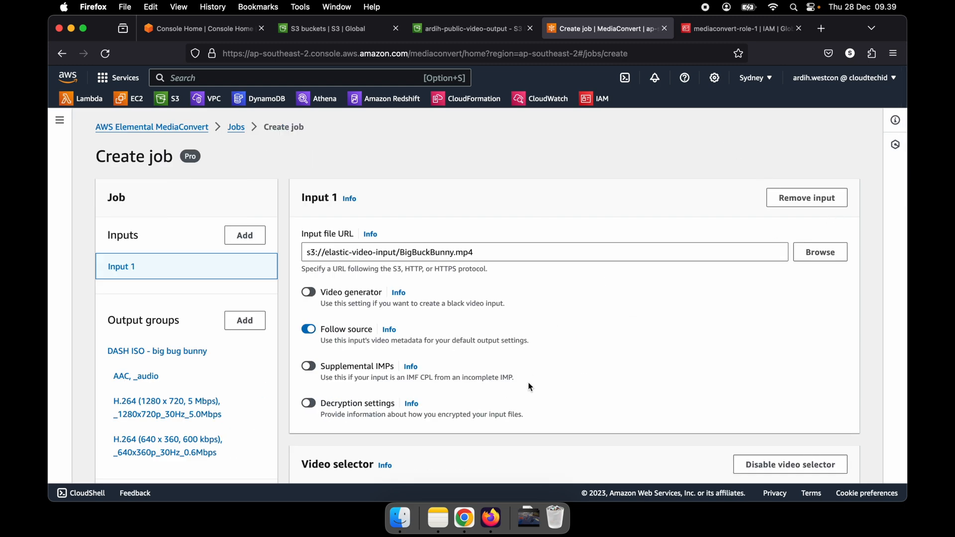
Set the segment control of the big bug bunny DASH ISO output group to Segmented files.
{"action": "scroll", "coordinate": [530, 387], "scroll_direction": "down", "scroll_amount": 3}
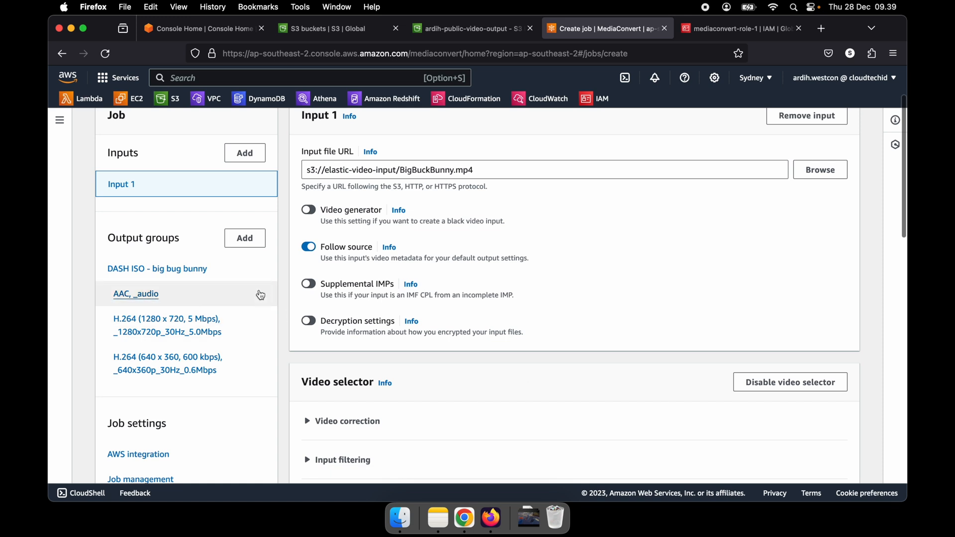
{"action": "left_click", "coordinate": [257, 268]}
{"action": "scroll", "coordinate": [583, 321], "scroll_direction": "down", "scroll_amount": 3}
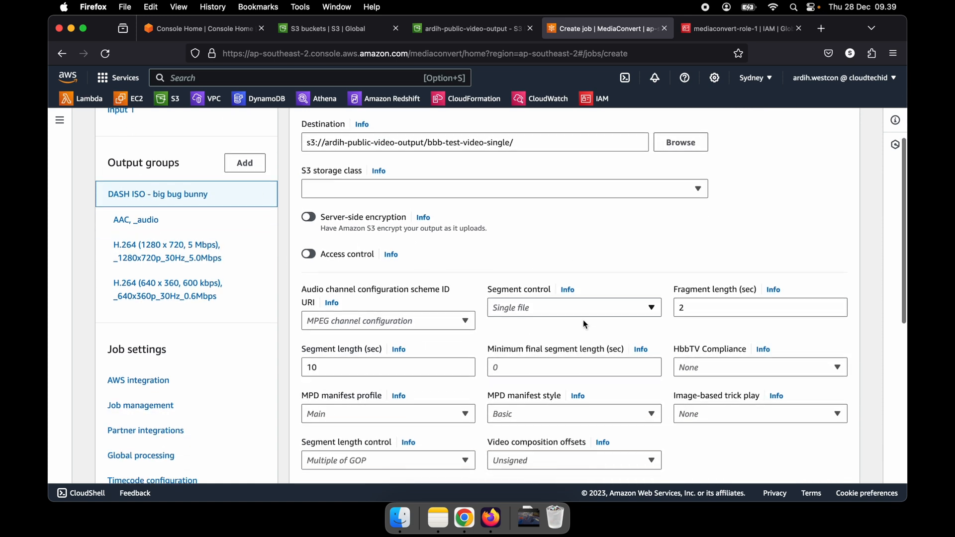
{"action": "left_click", "coordinate": [542, 295]}
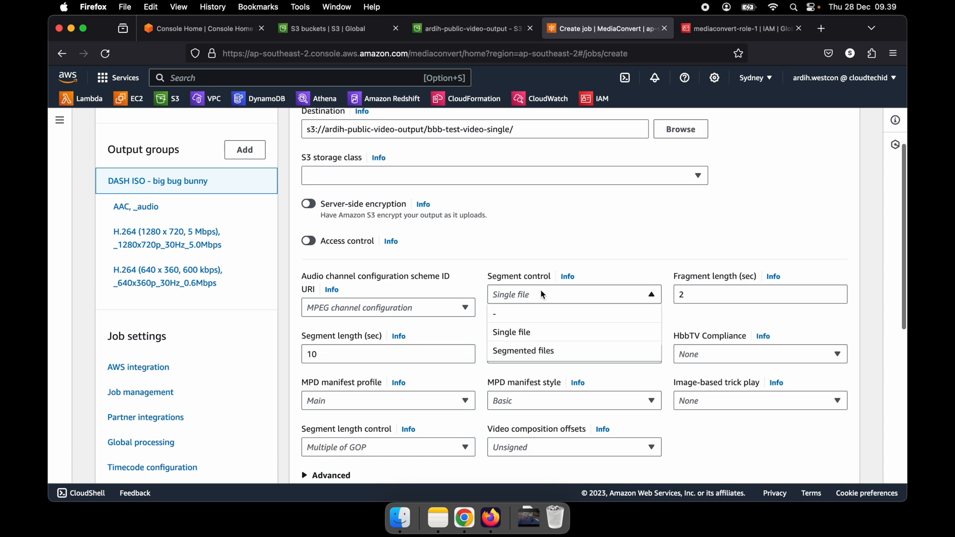
{"action": "left_click", "coordinate": [528, 351]}
Set the segment length of the DASH ISO output group to 5 seconds.
{"action": "left_click", "coordinate": [329, 356]}
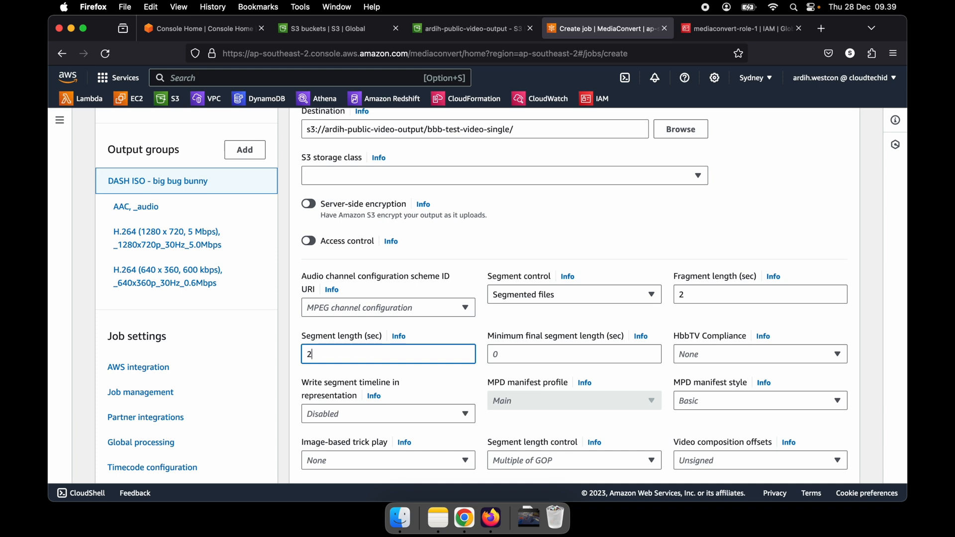
{"action": "scroll", "coordinate": [592, 240], "scroll_direction": "down", "scroll_amount": 3}
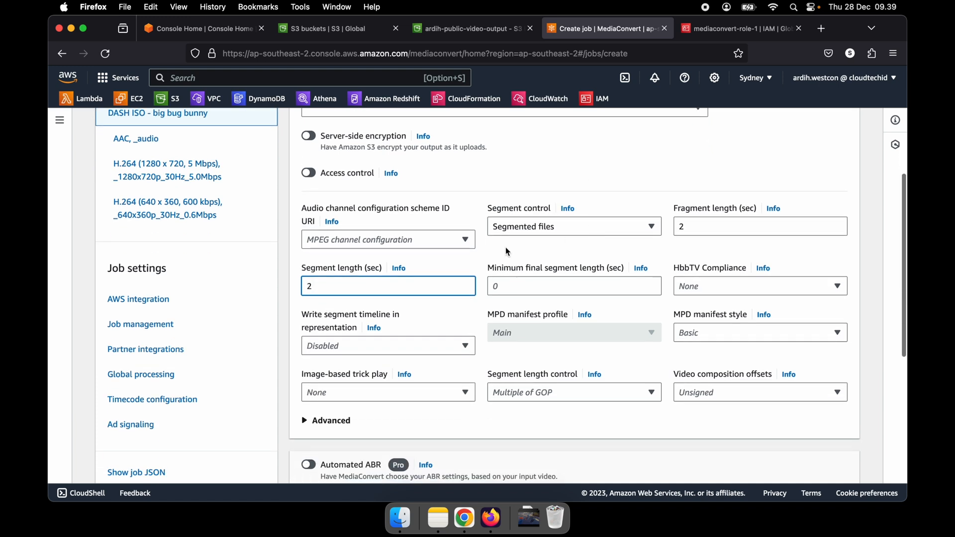
{"action": "key", "text": "BackSpace"}
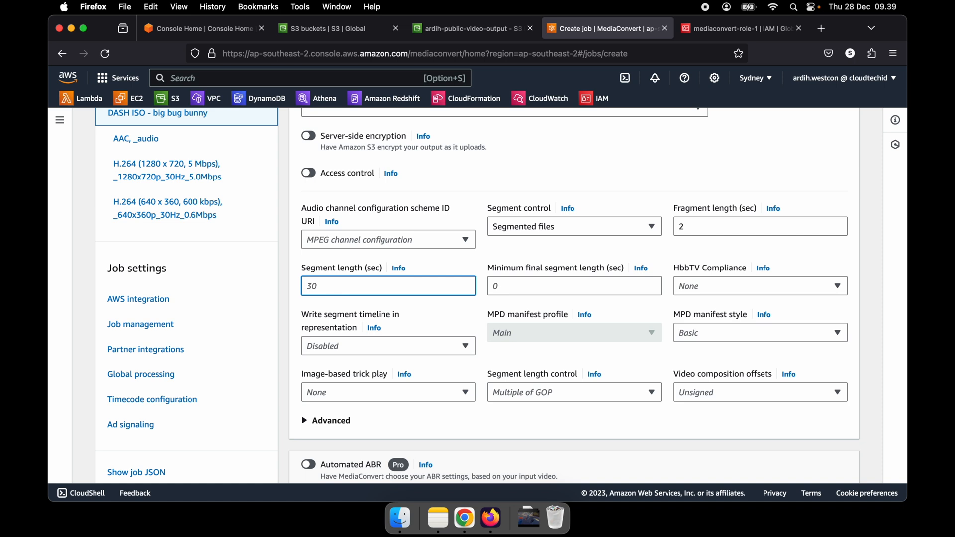
{"action": "type", "text": "5"}
{"action": "left_click", "coordinate": [727, 172]}
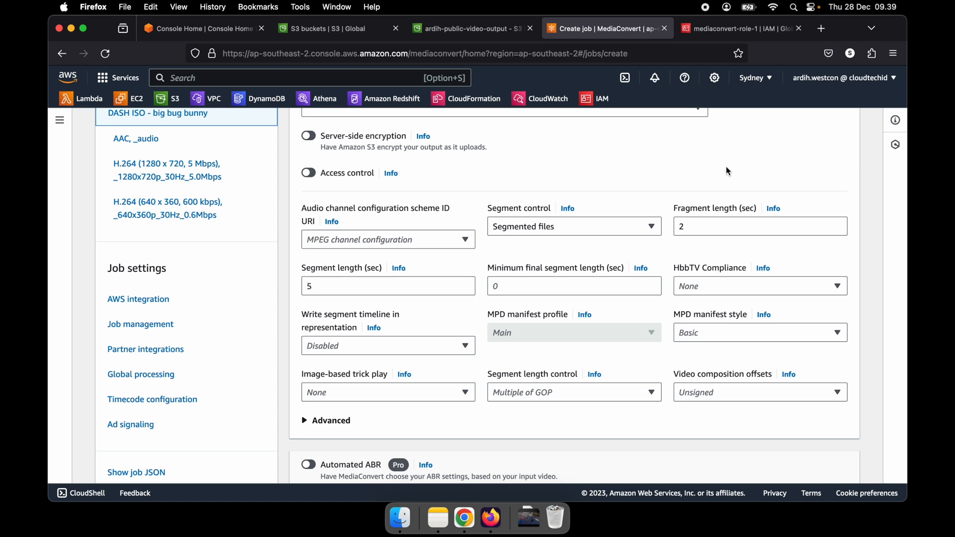
Change the DASH ISO output destination to the bbb-test-video-segment folder of the public video output bucket and create the job.
{"action": "scroll", "coordinate": [726, 167], "scroll_direction": "down", "scroll_amount": 1}
{"action": "scroll", "coordinate": [726, 166], "scroll_direction": "up", "scroll_amount": 8}
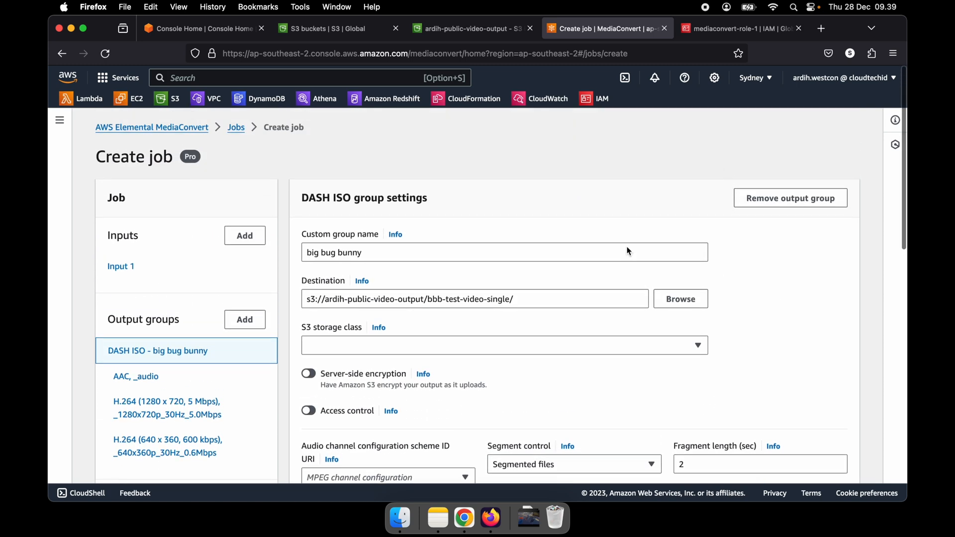
{"action": "double_click", "coordinate": [500, 299]}
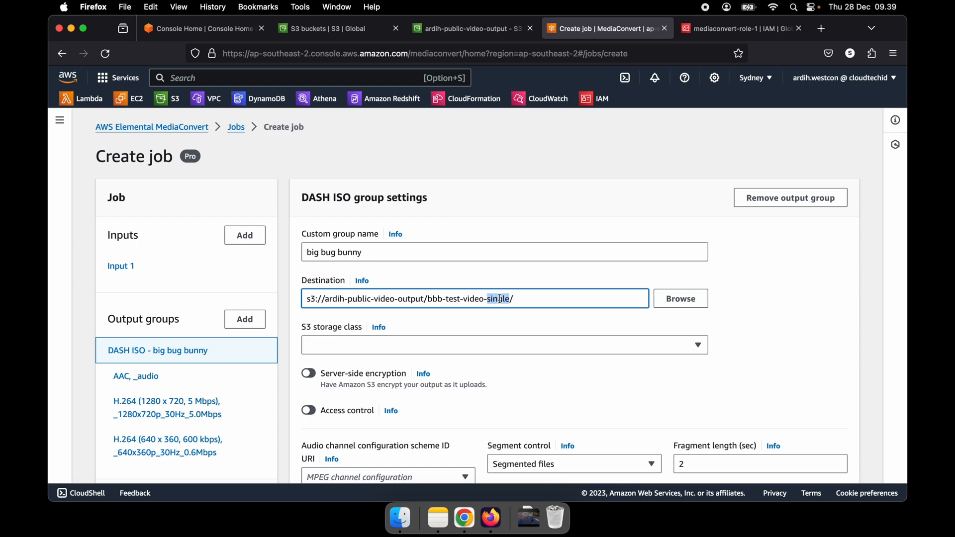
{"action": "type", "text": "segment"}
{"action": "left_click", "coordinate": [781, 312]}
{"action": "scroll", "coordinate": [782, 312], "scroll_direction": "down", "scroll_amount": 10}
{"action": "left_click", "coordinate": [844, 462]}
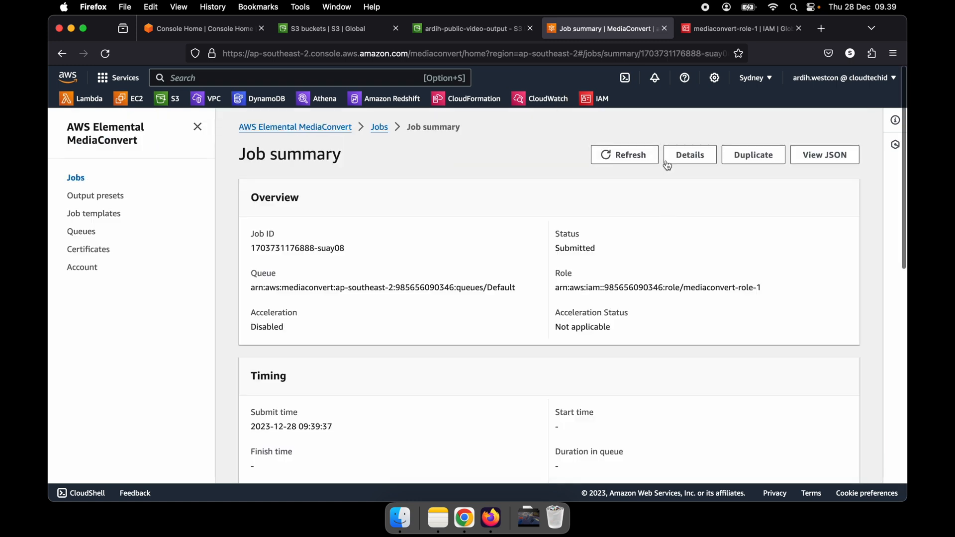
Check the progress of the newly submitted BigBuckBunny.mp4 job in its summary and in the refreshed MediaConvert jobs list.
{"action": "left_click", "coordinate": [635, 159]}
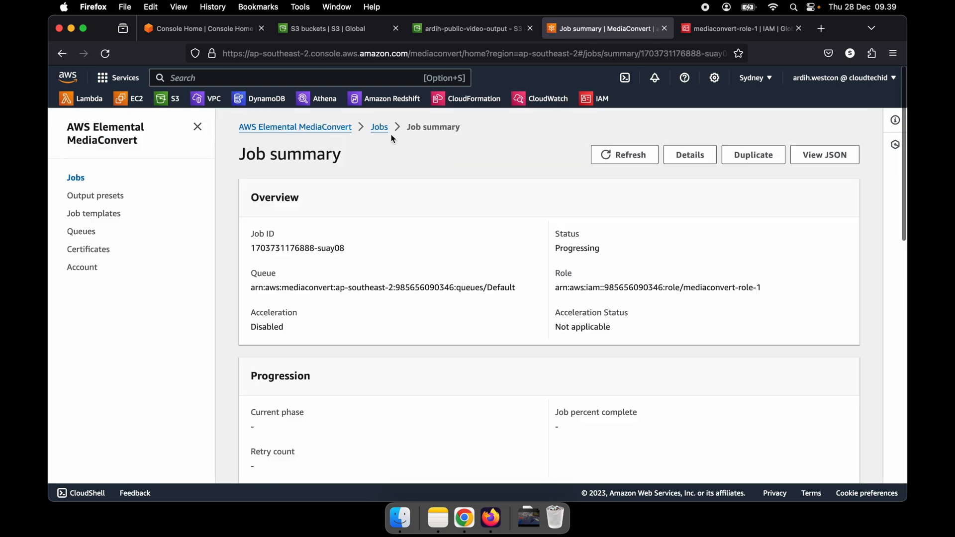
{"action": "left_click", "coordinate": [379, 127]}
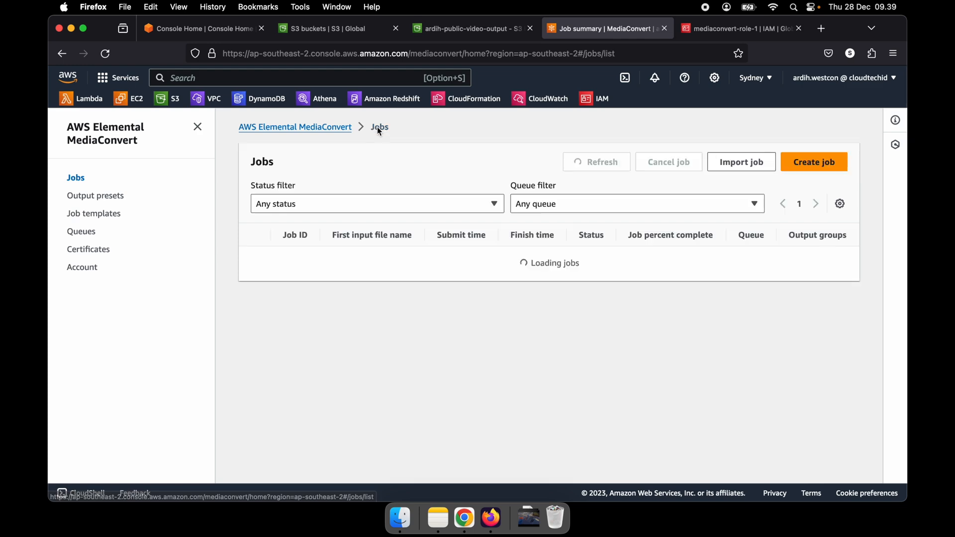
{"action": "left_click", "coordinate": [591, 163]}
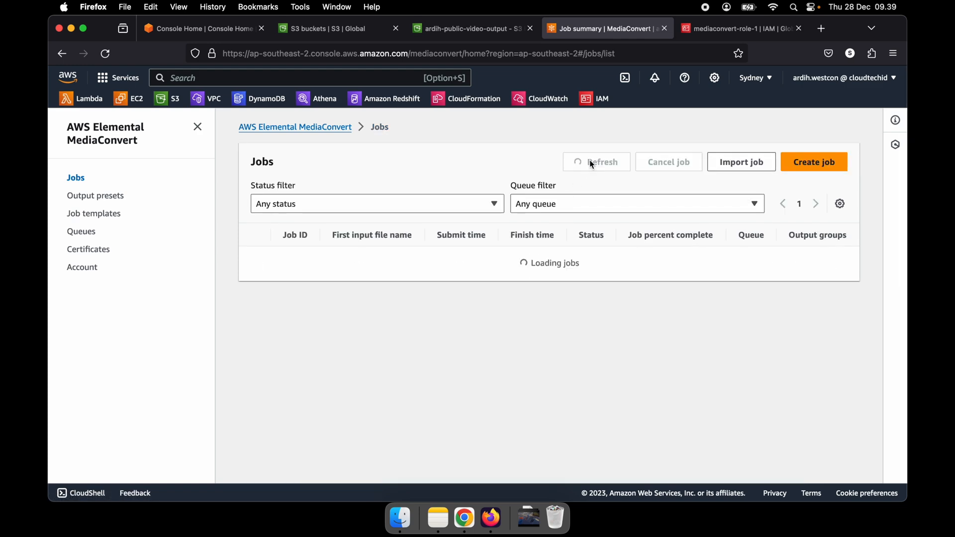
{"action": "left_click", "coordinate": [590, 162]}
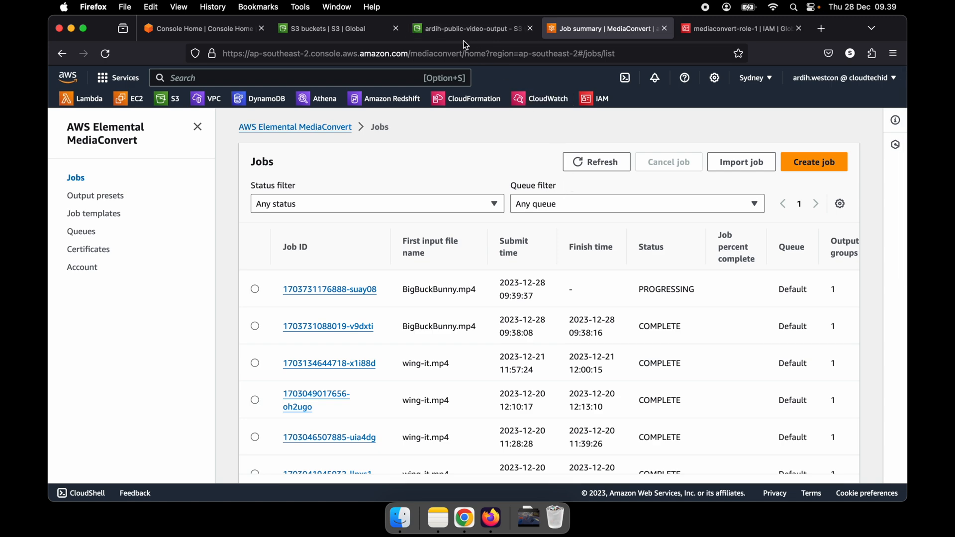
{"action": "left_click", "coordinate": [596, 162]}
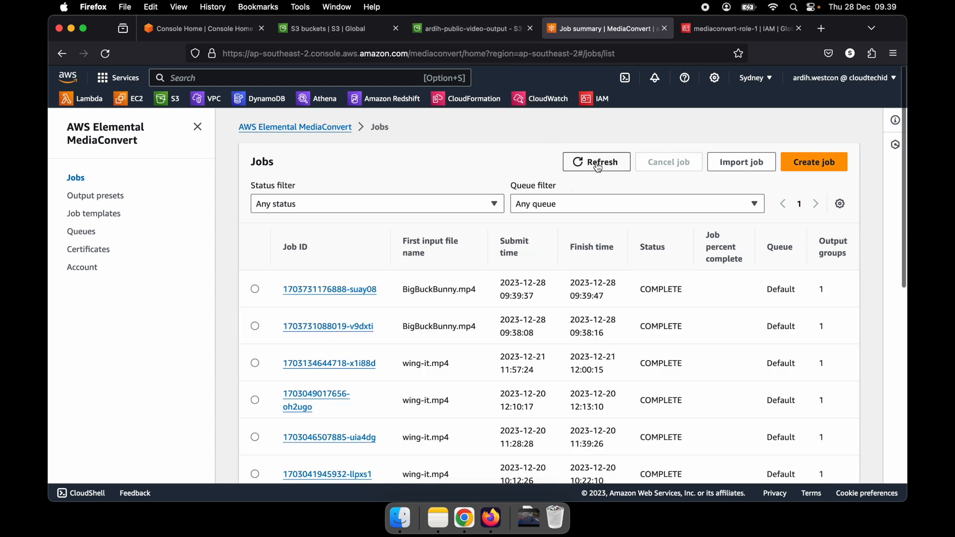
Refresh the public video output bucket in S3 and examine the files in its bbb-test-video-segment folder.
{"action": "left_click", "coordinate": [471, 33]}
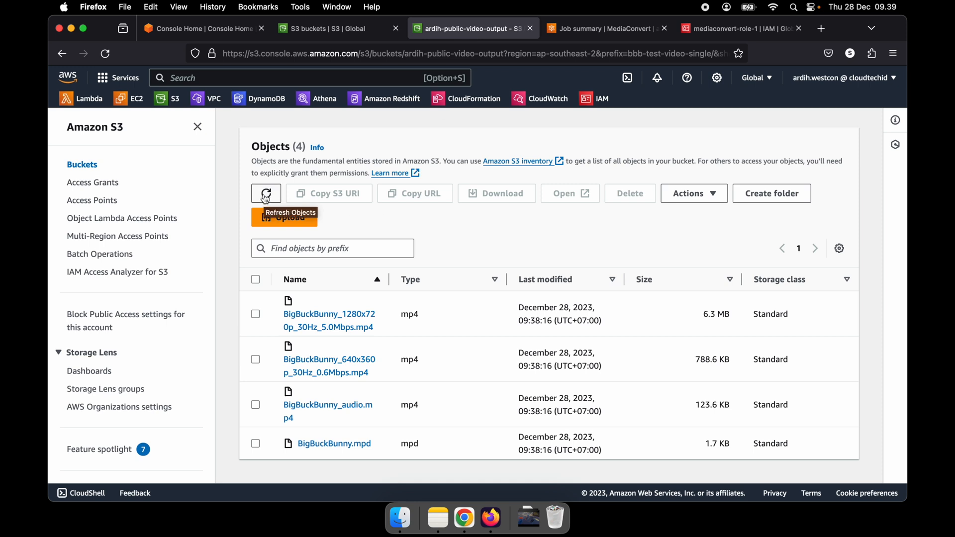
{"action": "scroll", "coordinate": [359, 194], "scroll_direction": "up", "scroll_amount": 5}
{"action": "key", "text": "super+Left"}
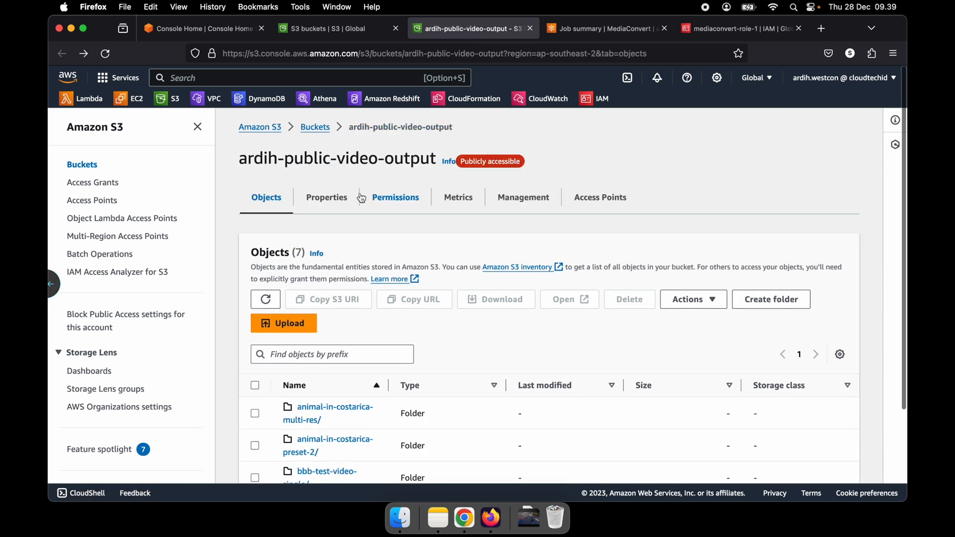
{"action": "scroll", "coordinate": [428, 352], "scroll_direction": "down", "scroll_amount": 2}
{"action": "left_click", "coordinate": [272, 244]}
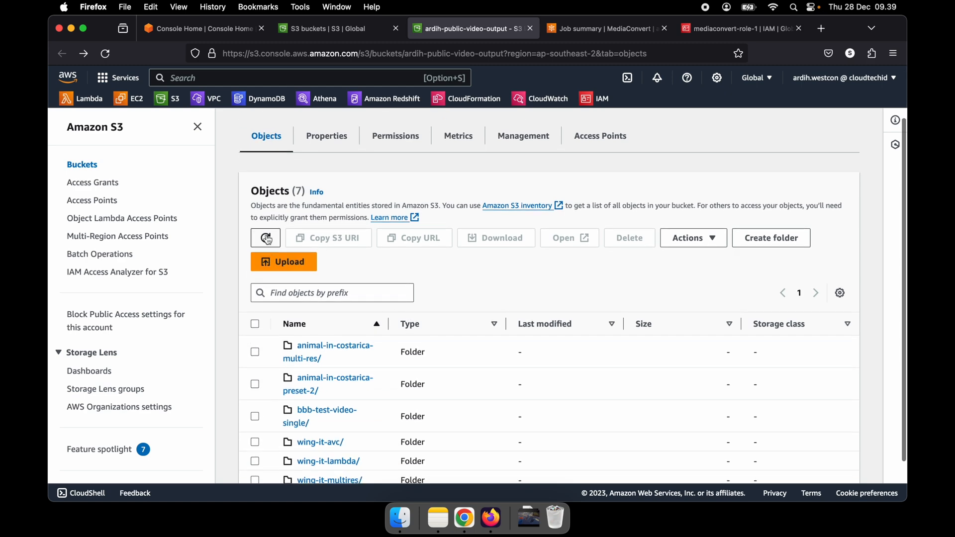
{"action": "scroll", "coordinate": [447, 340], "scroll_direction": "down", "scroll_amount": 4}
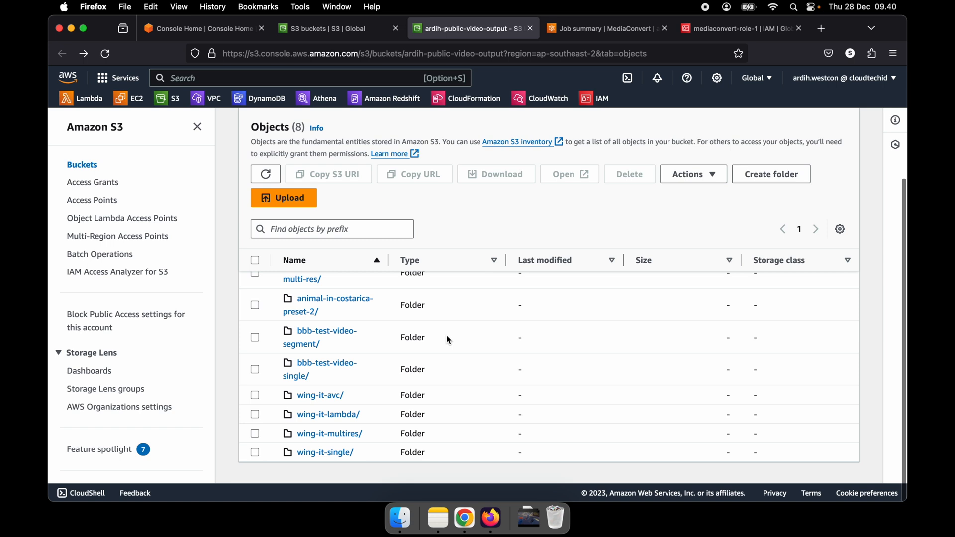
{"action": "left_click", "coordinate": [315, 342]}
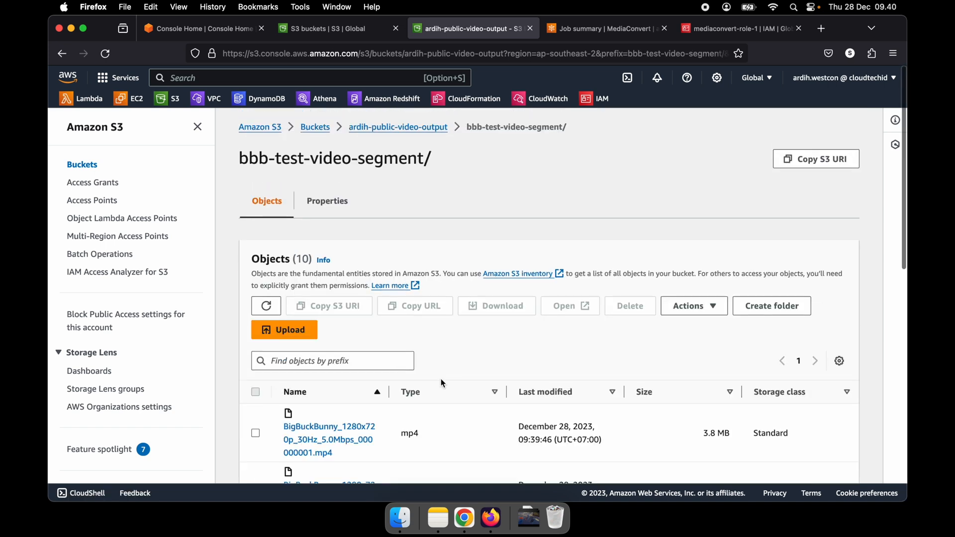
{"action": "scroll", "coordinate": [477, 380], "scroll_direction": "down", "scroll_amount": 3}
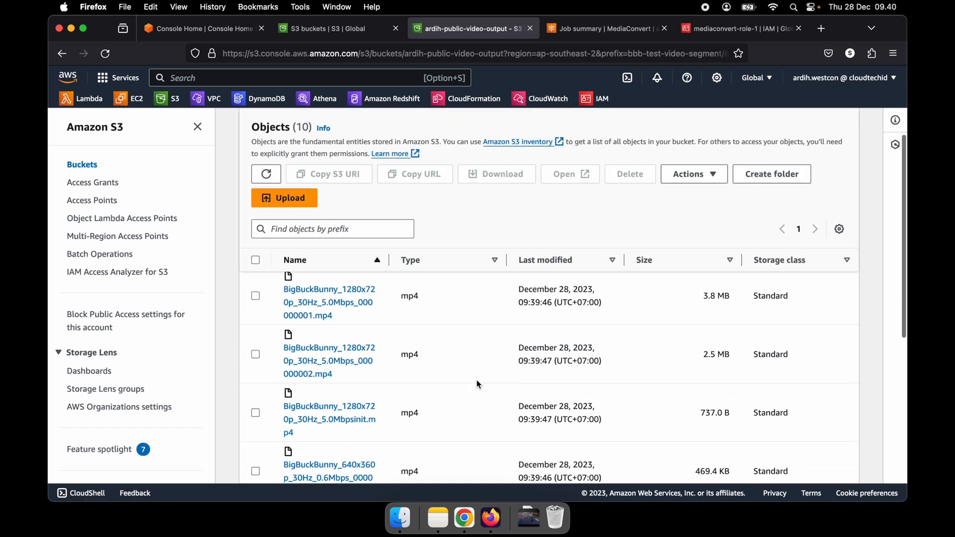
{"action": "scroll", "coordinate": [476, 384], "scroll_direction": "up", "scroll_amount": 3}
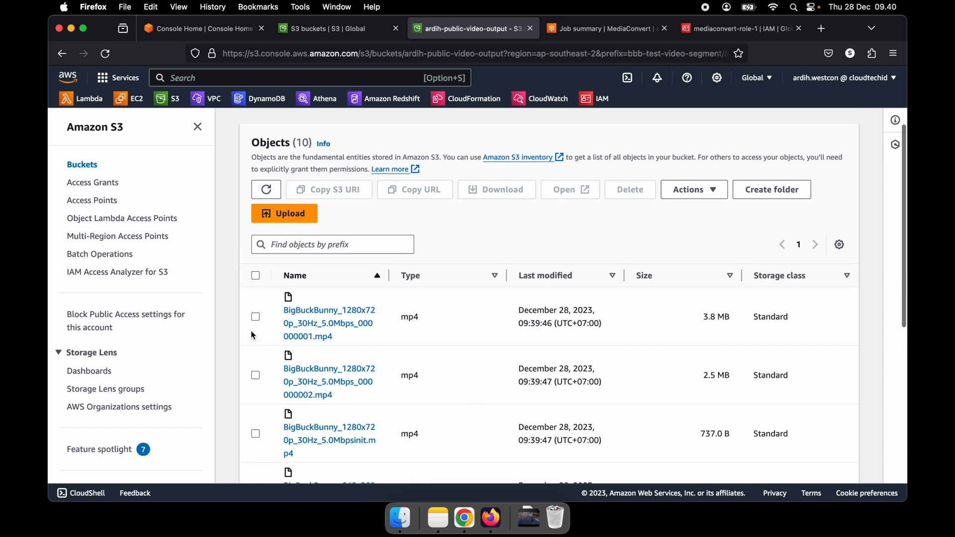
{"action": "scroll", "coordinate": [235, 316], "scroll_direction": "down", "scroll_amount": 5}
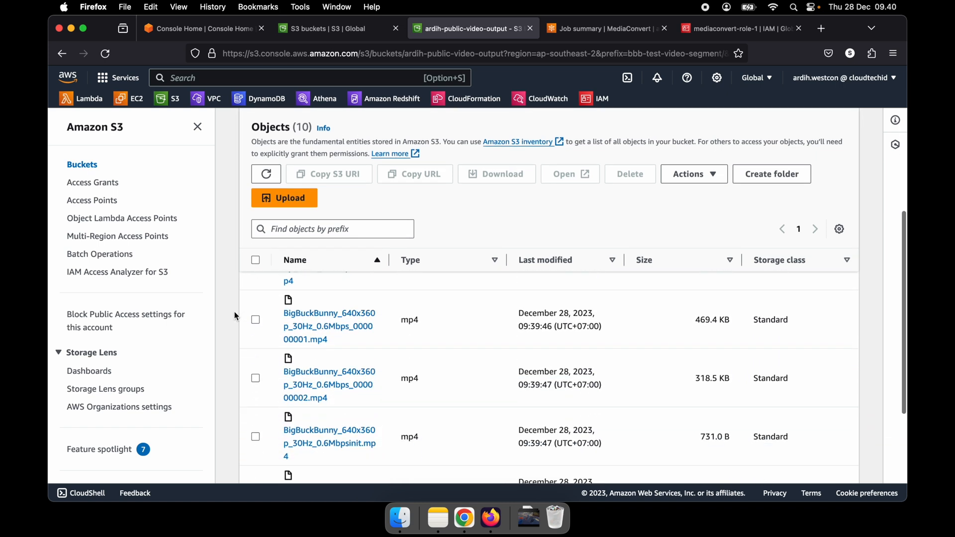
{"action": "scroll", "coordinate": [234, 313], "scroll_direction": "down", "scroll_amount": 3}
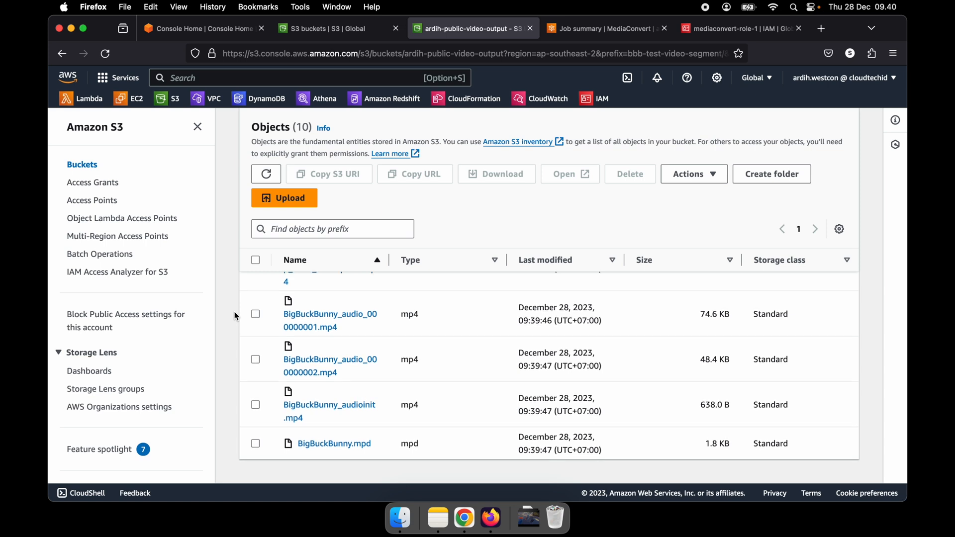
Download the BigBuckBunny.mpd manifest from the bbb-test-video-segment folder.
{"action": "left_click", "coordinate": [362, 444]}
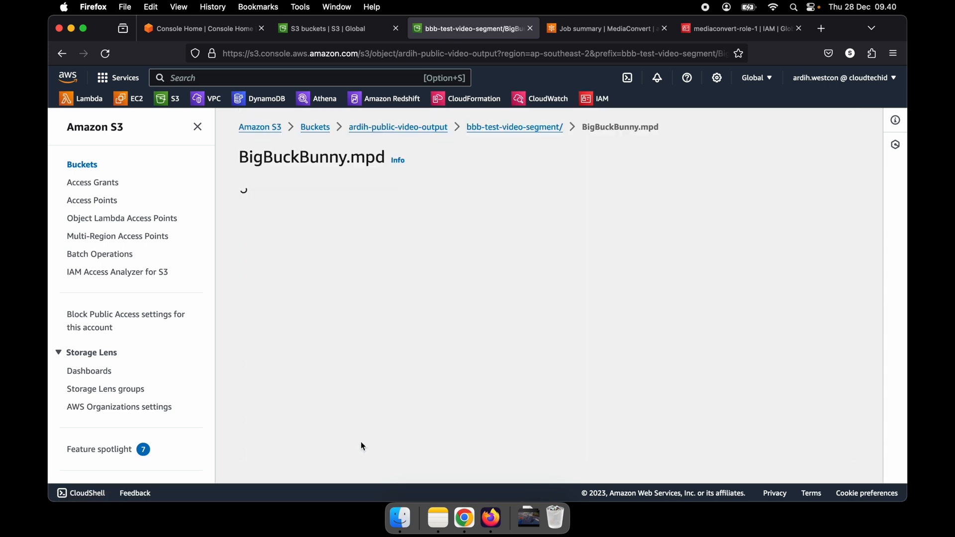
{"action": "left_click", "coordinate": [659, 148]}
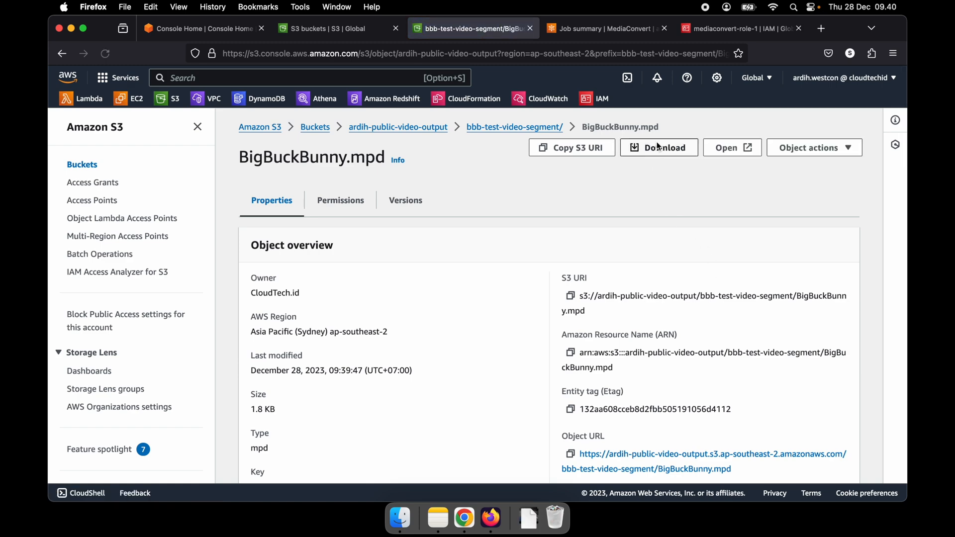
{"action": "key", "text": "Return"}
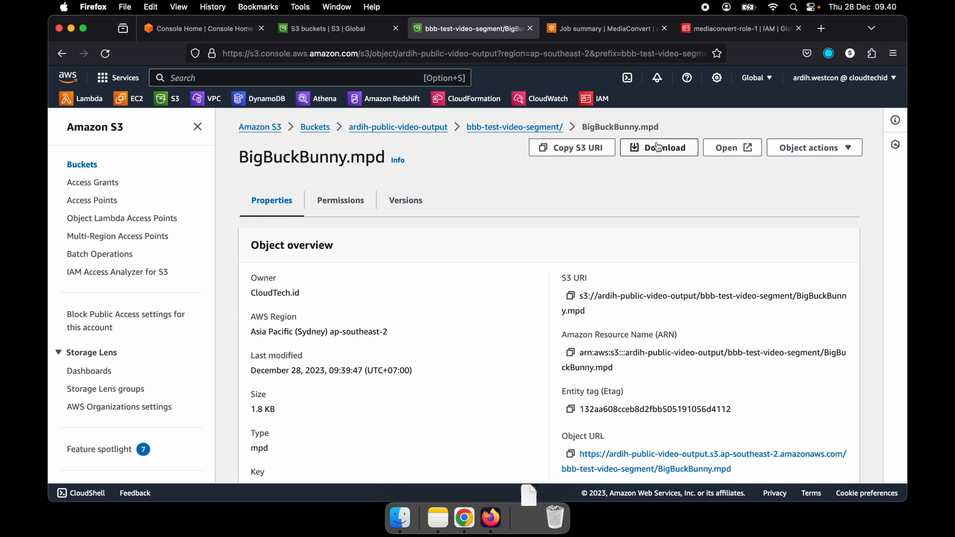
Switch to Finder and open the newly downloaded BigBuckBunny.mpd from the Downloads folder in VSCode.
{"action": "left_click", "coordinate": [526, 519]}
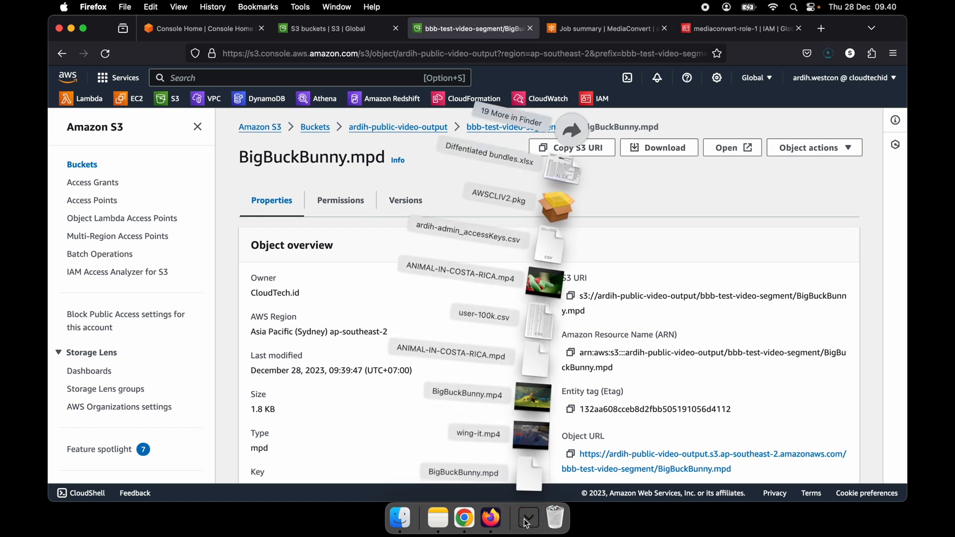
{"action": "left_click", "coordinate": [477, 475]}
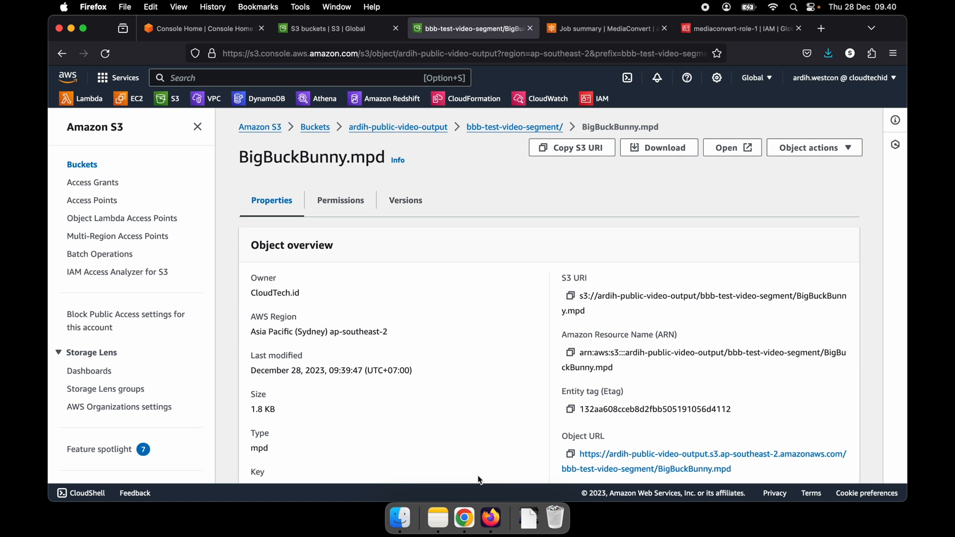
{"action": "left_click", "coordinate": [400, 519]}
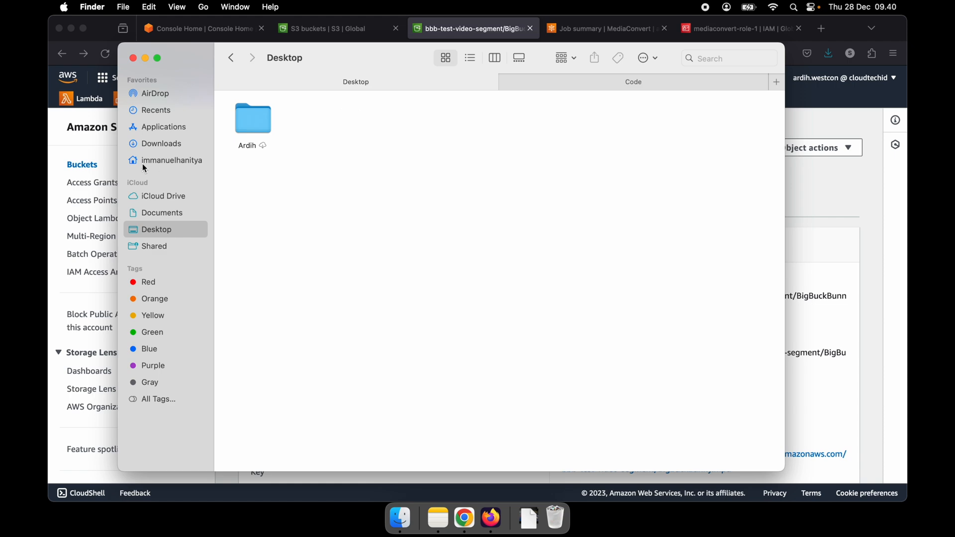
{"action": "left_click", "coordinate": [172, 144]}
{"action": "left_click", "coordinate": [297, 117]}
{"action": "right_click", "coordinate": [298, 117]}
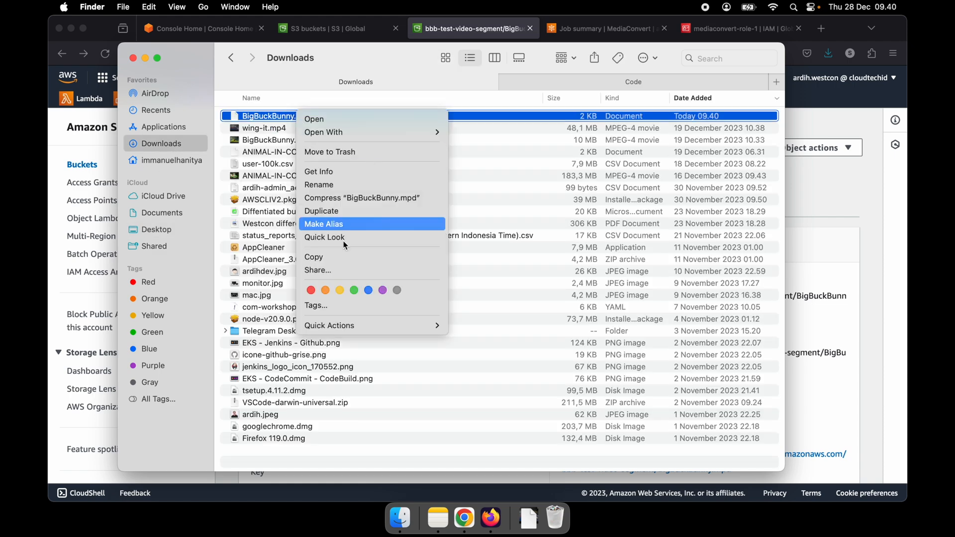
{"action": "mouse_move", "coordinate": [429, 326]}
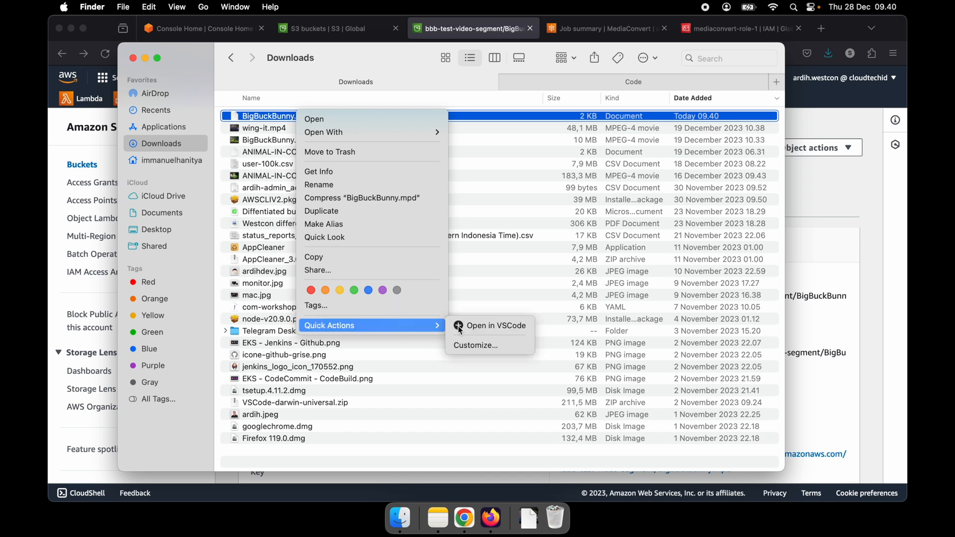
{"action": "left_click", "coordinate": [495, 333]}
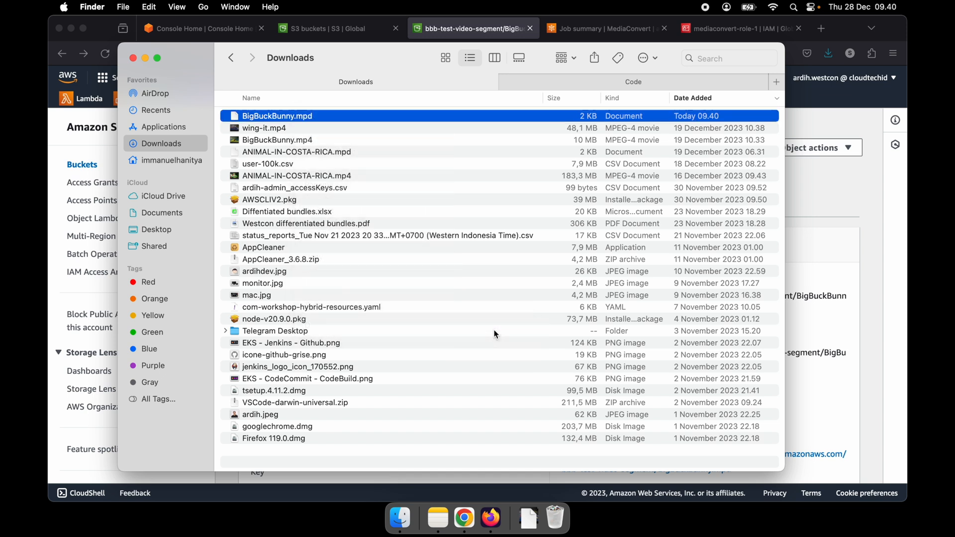
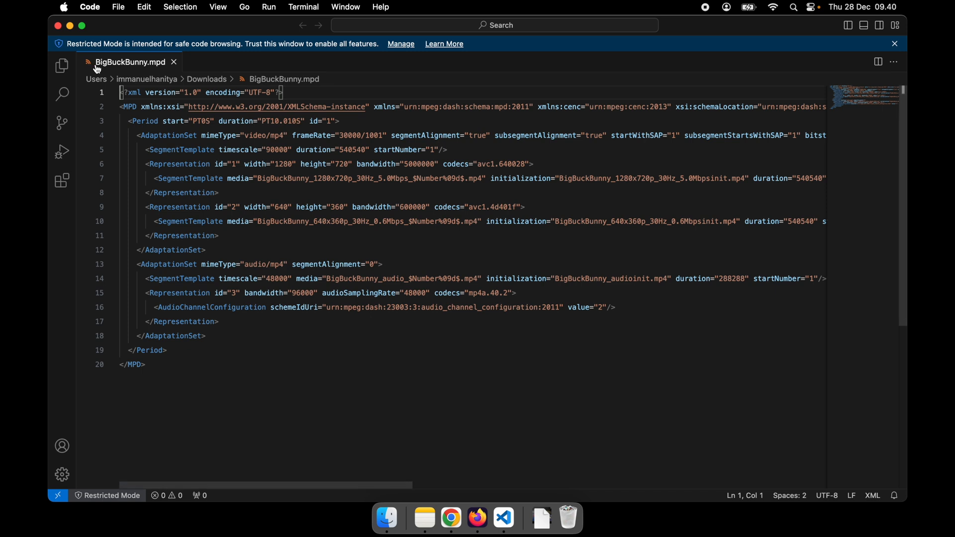
Turn on word wrap for the BigBuckBunny.mpd manifest.
{"action": "left_click", "coordinate": [219, 7]}
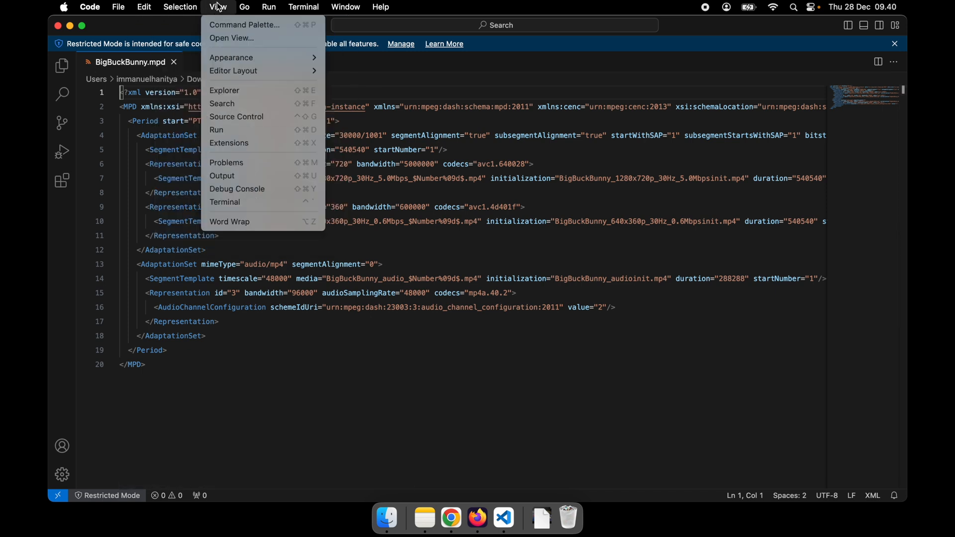
{"action": "left_click", "coordinate": [254, 222]}
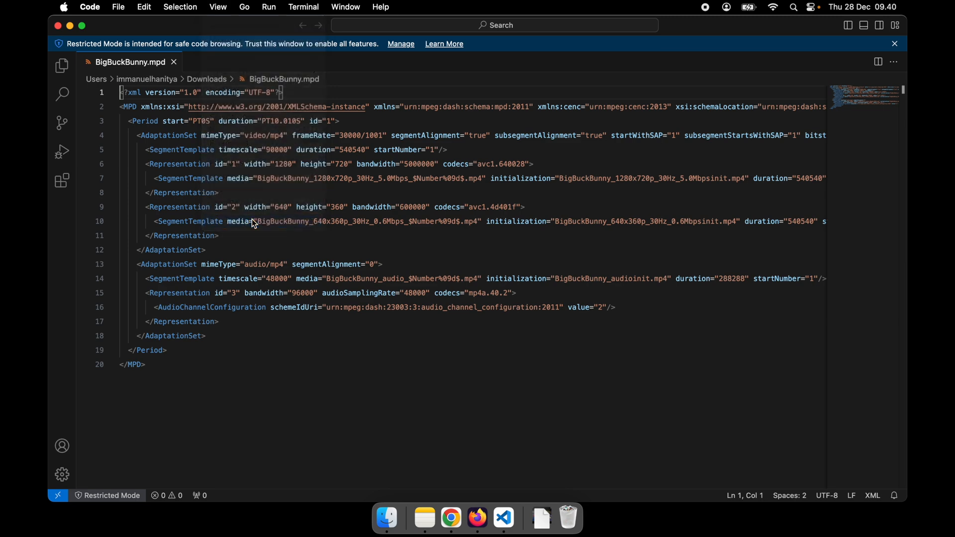
{"action": "left_click", "coordinate": [517, 280]}
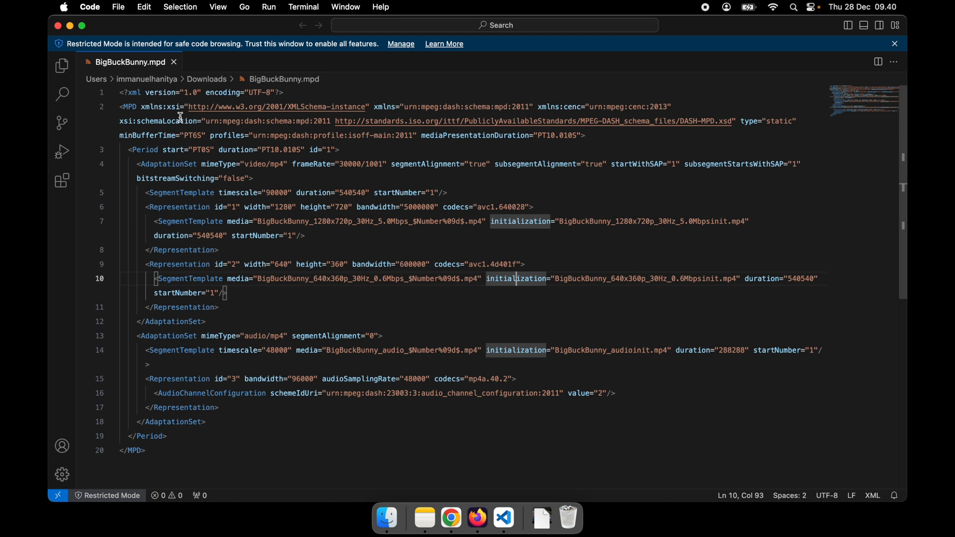
Examine the MPD root, the video SegmentTemplate, and the width and bandwidth of the first Representation in BigBuckBunny.mpd.
{"action": "double_click", "coordinate": [131, 109]}
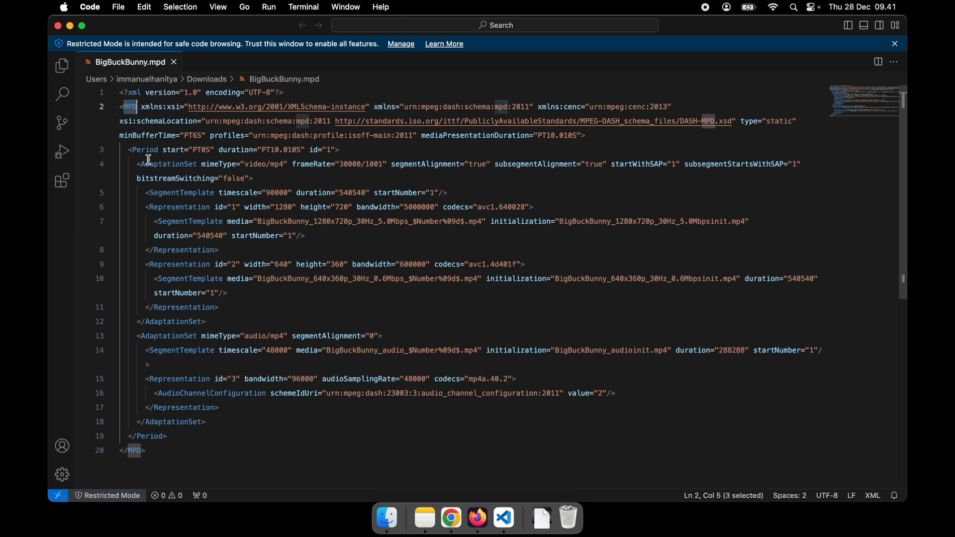
{"action": "double_click", "coordinate": [182, 193]}
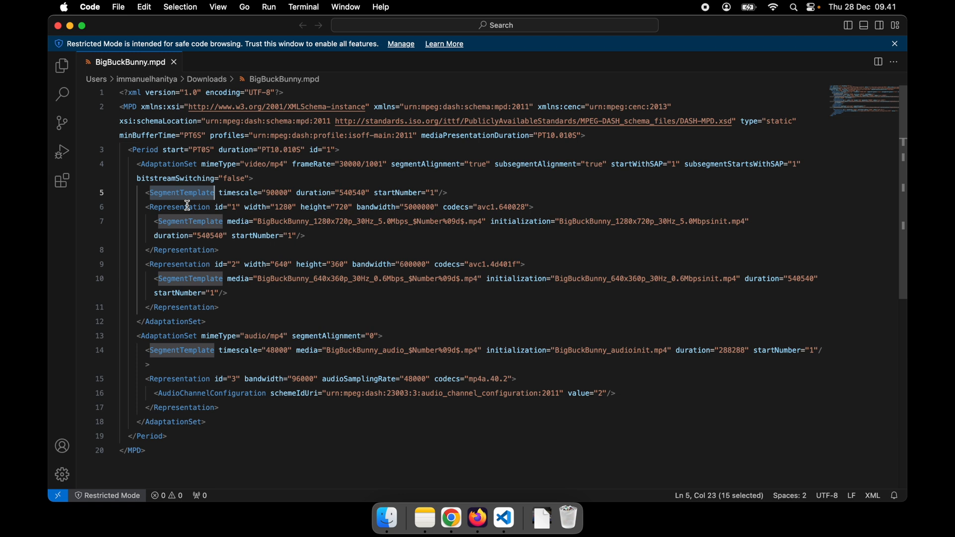
{"action": "double_click", "coordinate": [187, 207]}
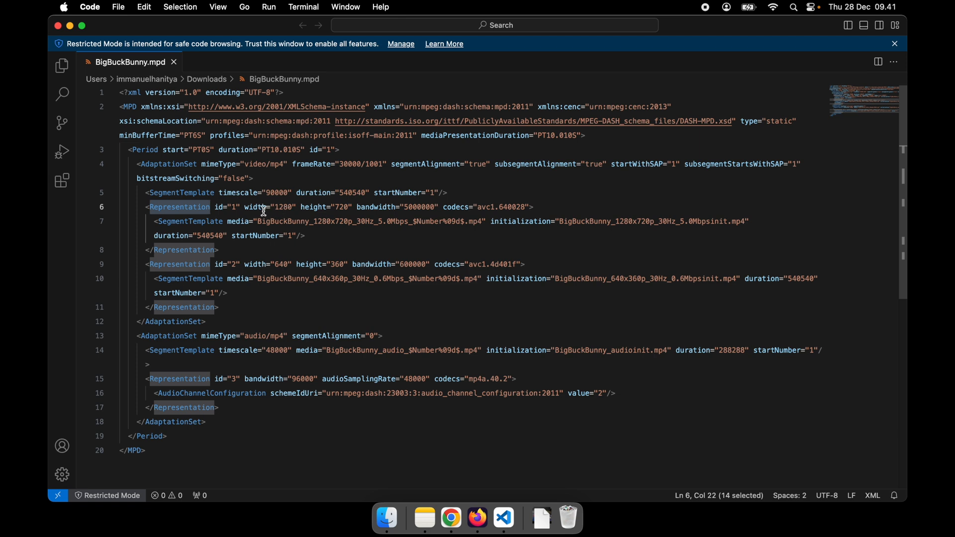
{"action": "double_click", "coordinate": [279, 207]}
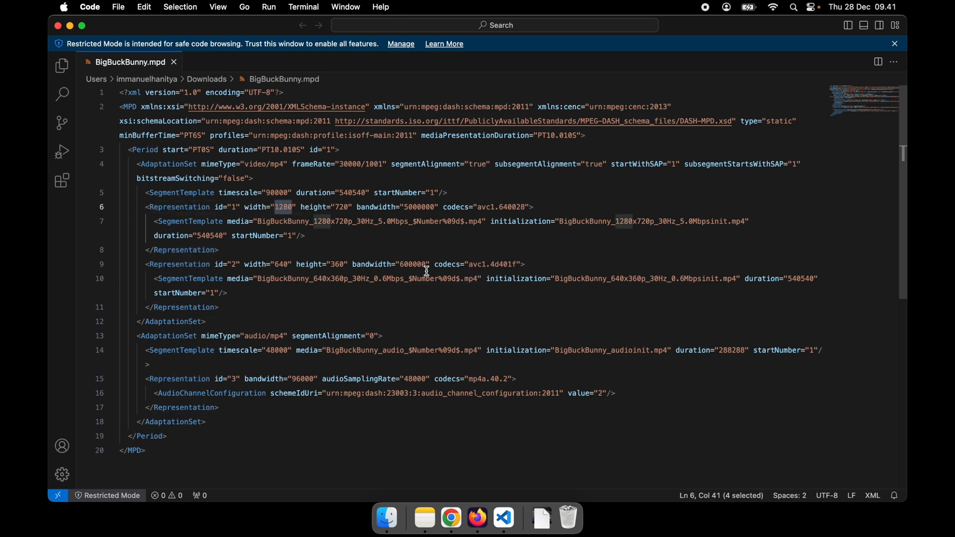
{"action": "left_click", "coordinate": [374, 206]}
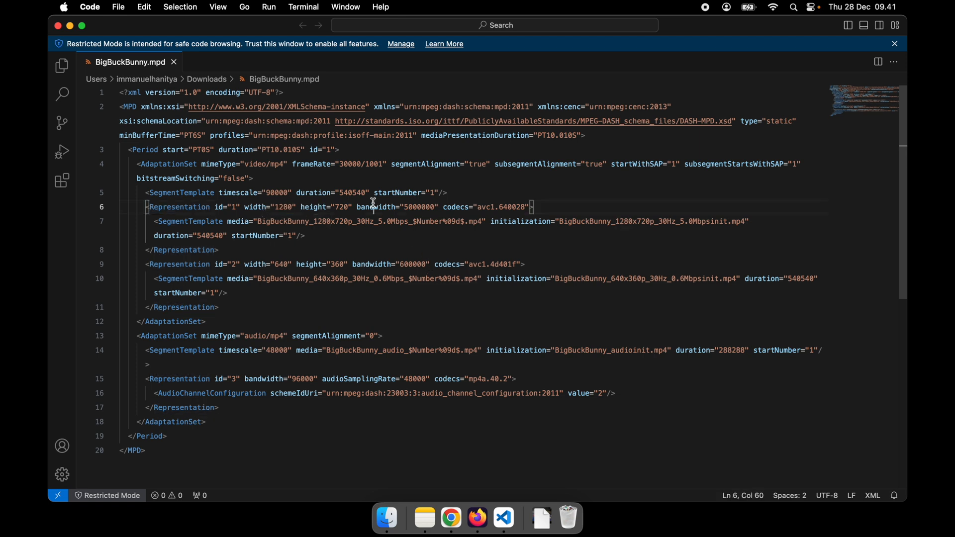
{"action": "double_click", "coordinate": [424, 208]}
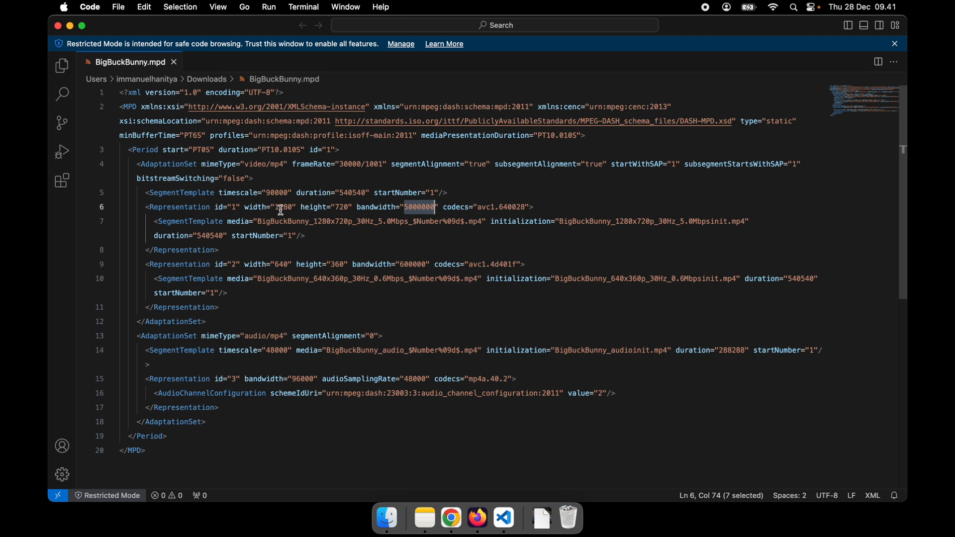
Examine the media name pattern, $Number placeholder and initialization file in the SegmentTemplate of the 1280x720 Representation.
{"action": "double_click", "coordinate": [191, 222]}
{"action": "left_click", "coordinate": [263, 240]}
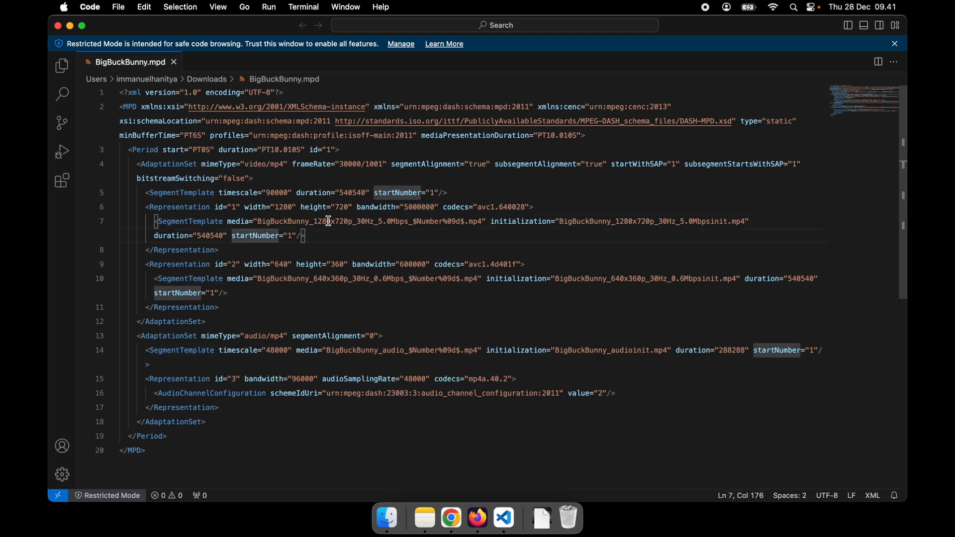
{"action": "left_click_drag", "start_coordinate": [311, 222], "coordinate": [410, 221]}
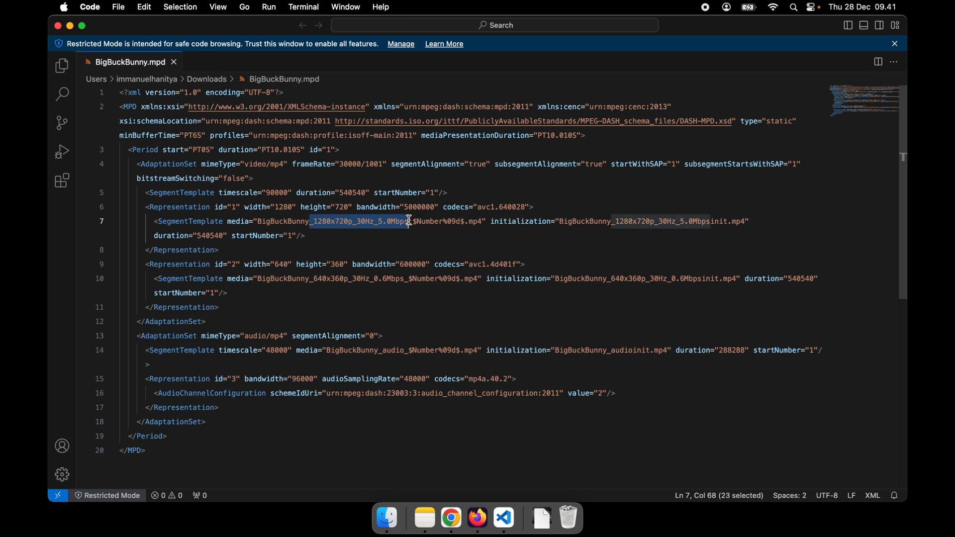
{"action": "double_click", "coordinate": [428, 221]}
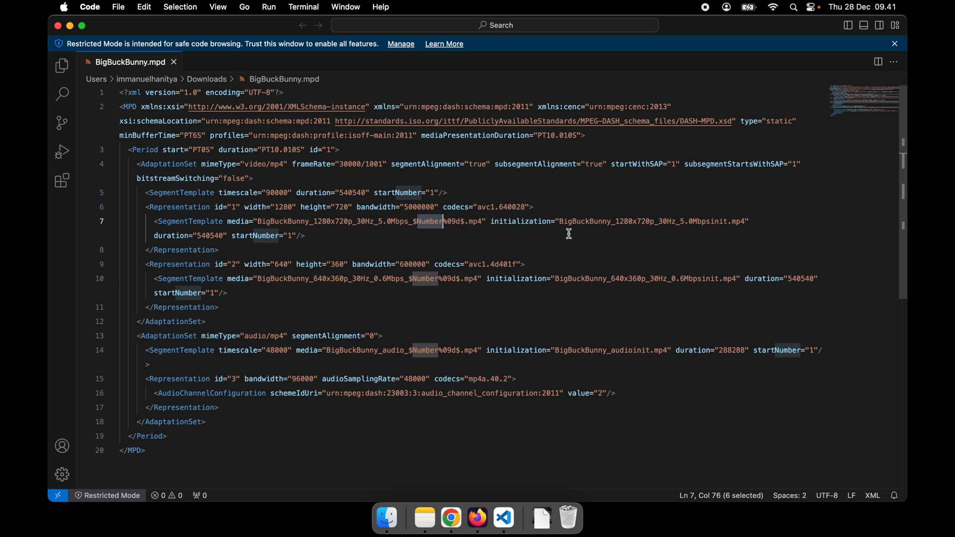
{"action": "double_click", "coordinate": [540, 222]}
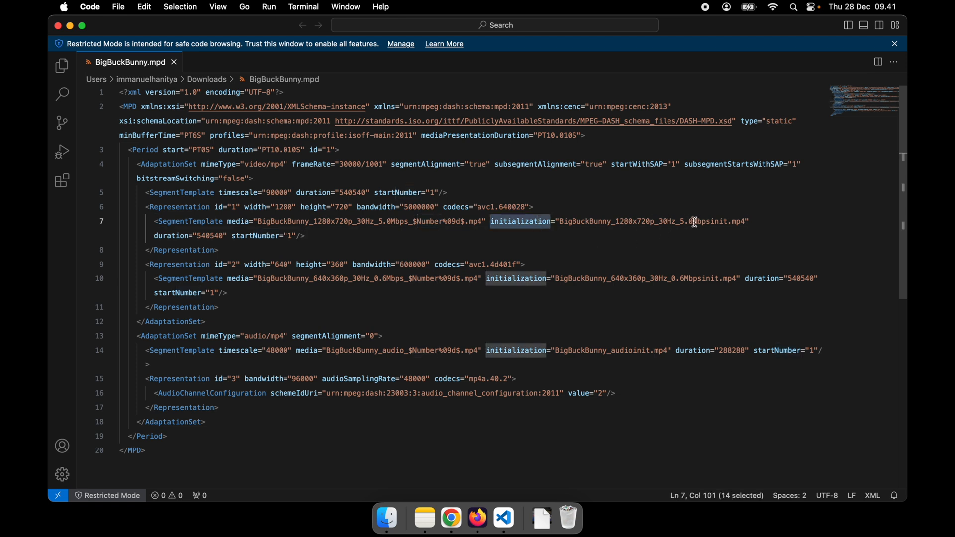
{"action": "double_click", "coordinate": [716, 222]}
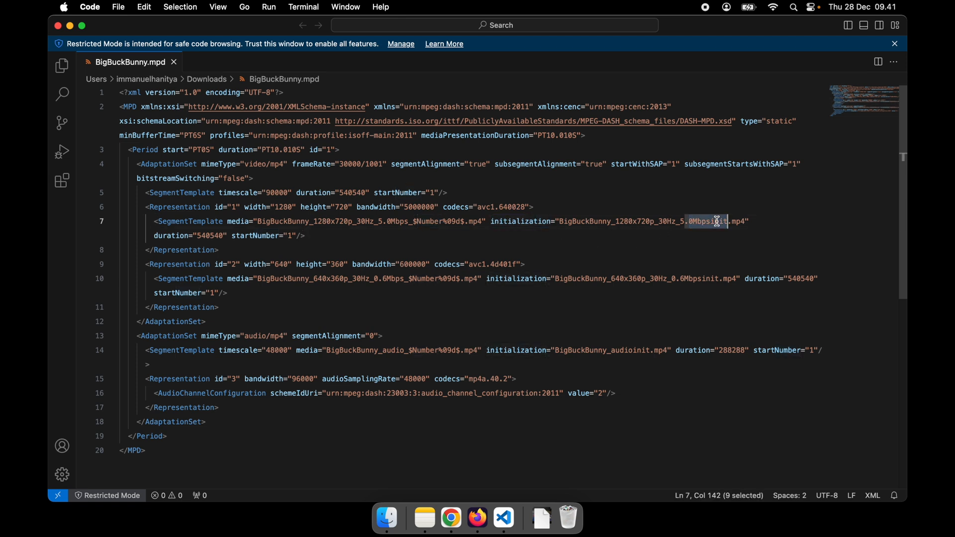
{"action": "left_click", "coordinate": [784, 243]}
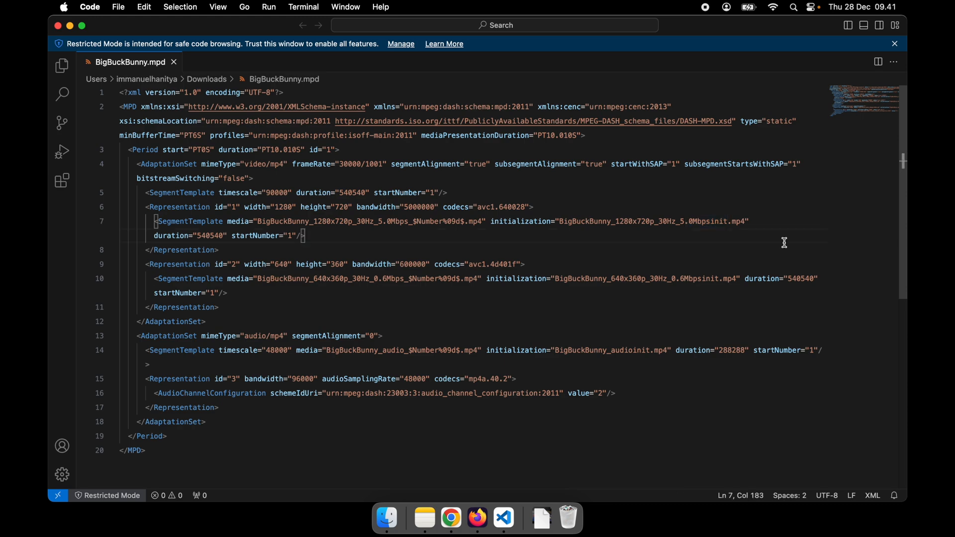
Switch to Firefox and return to the bbb-test-video-segment folder in S3 to examine its segment files.
{"action": "key", "text": "ctrl+Up"}
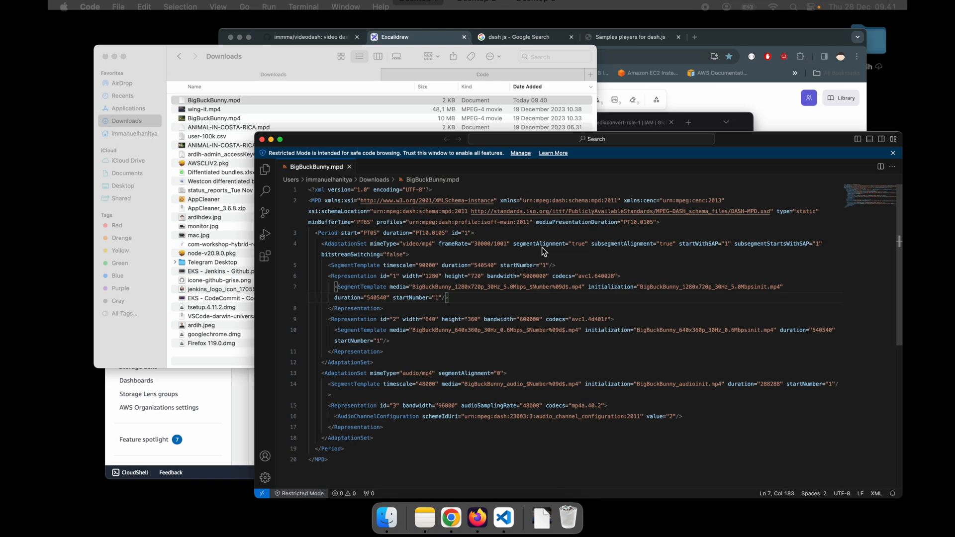
{"action": "left_click", "coordinate": [466, 314]}
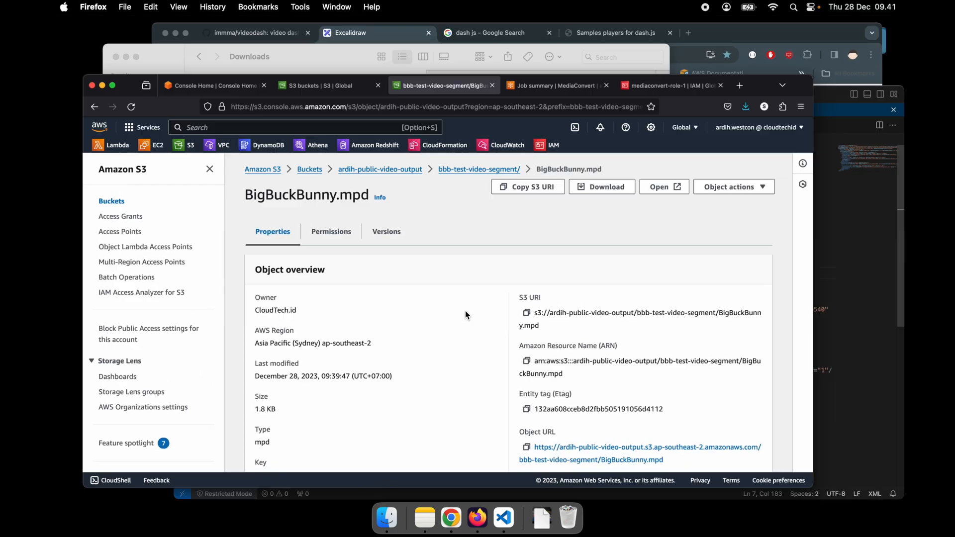
{"action": "scroll", "coordinate": [467, 314], "scroll_direction": "down", "scroll_amount": 2}
{"action": "scroll", "coordinate": [467, 315], "scroll_direction": "up", "scroll_amount": 1}
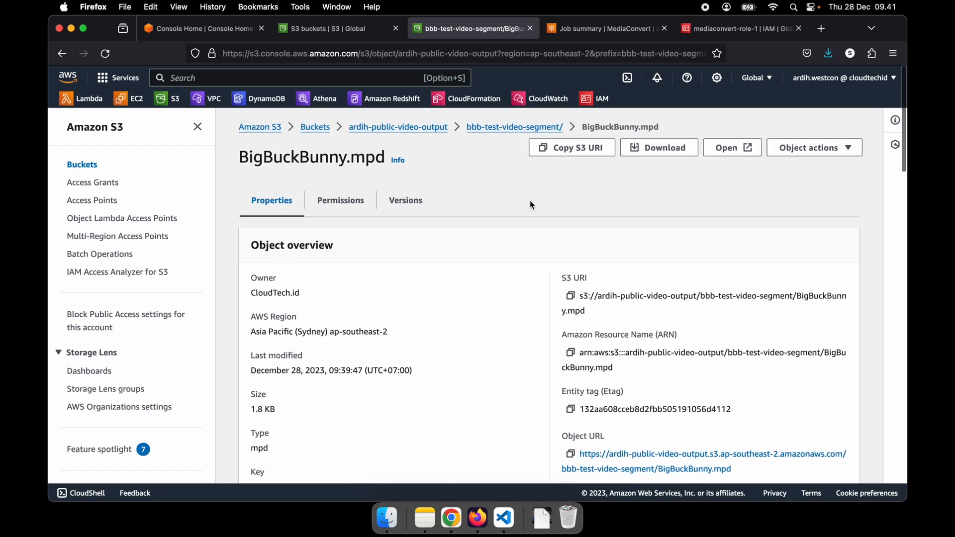
{"action": "left_click", "coordinate": [487, 127]}
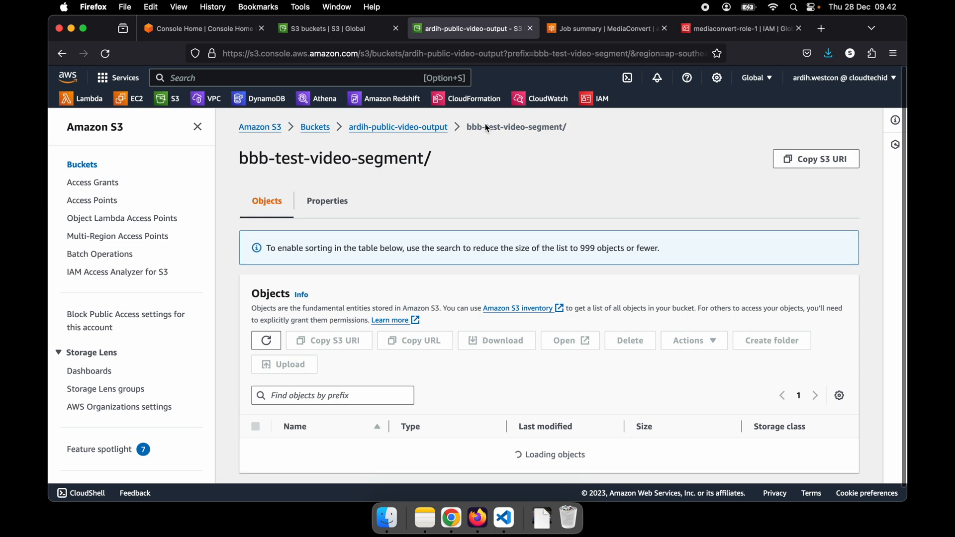
{"action": "scroll", "coordinate": [452, 344], "scroll_direction": "down", "scroll_amount": 5}
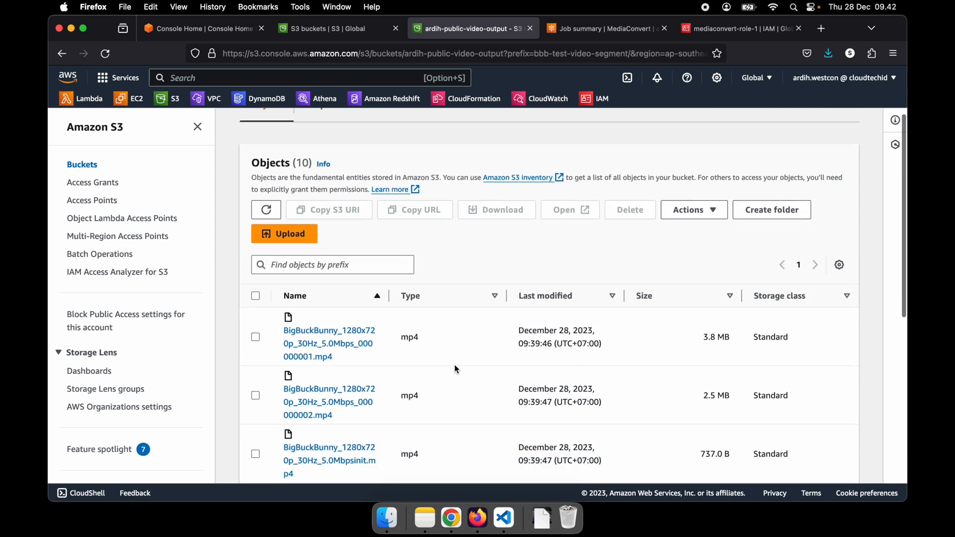
Switch to Chrome and open index.html from the videodash repository on GitHub.
{"action": "key", "text": "ctrl+Up"}
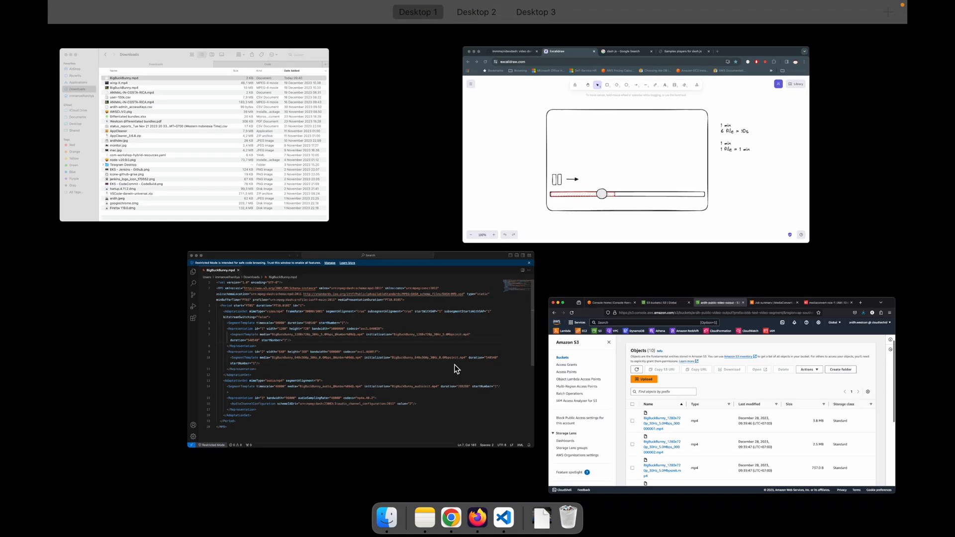
{"action": "left_click", "coordinate": [523, 150]}
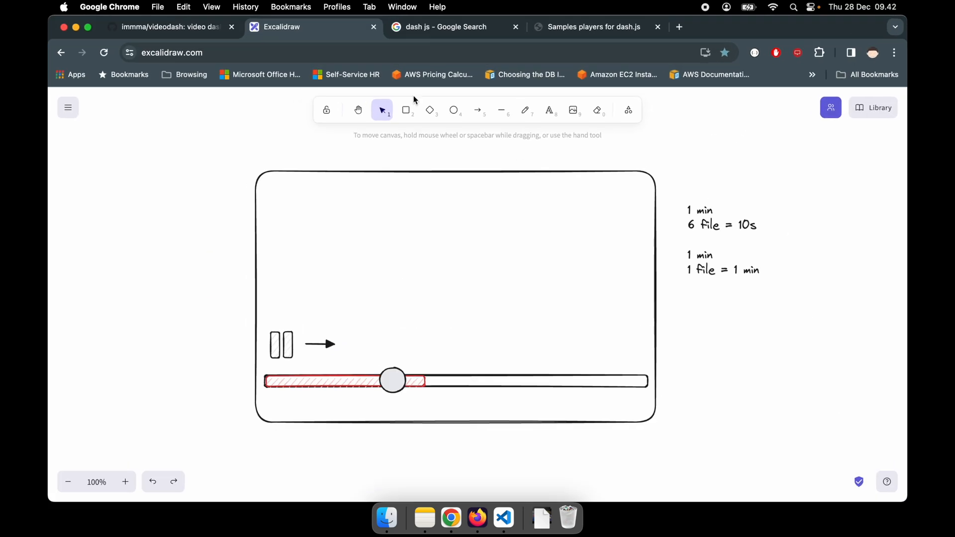
{"action": "left_click", "coordinate": [163, 36]}
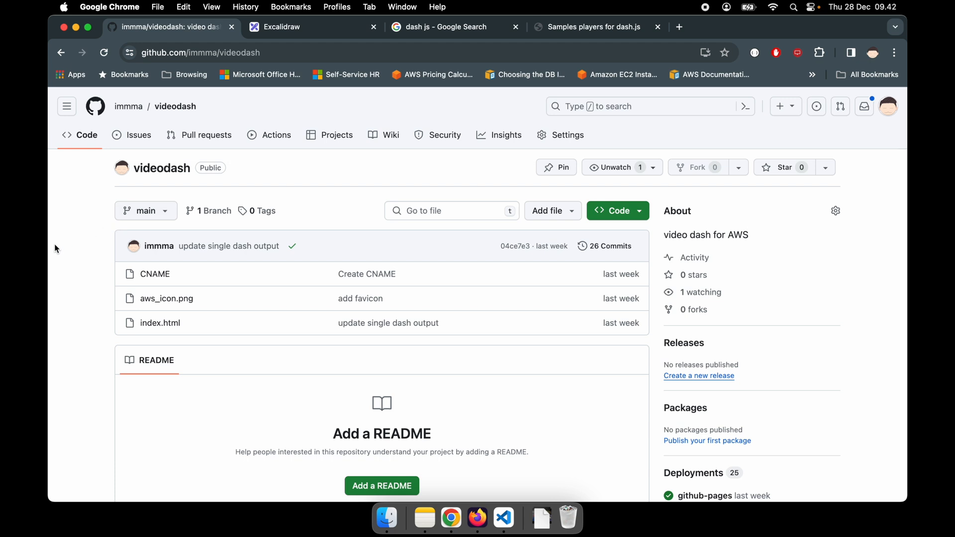
{"action": "scroll", "coordinate": [85, 245], "scroll_direction": "down", "scroll_amount": 3}
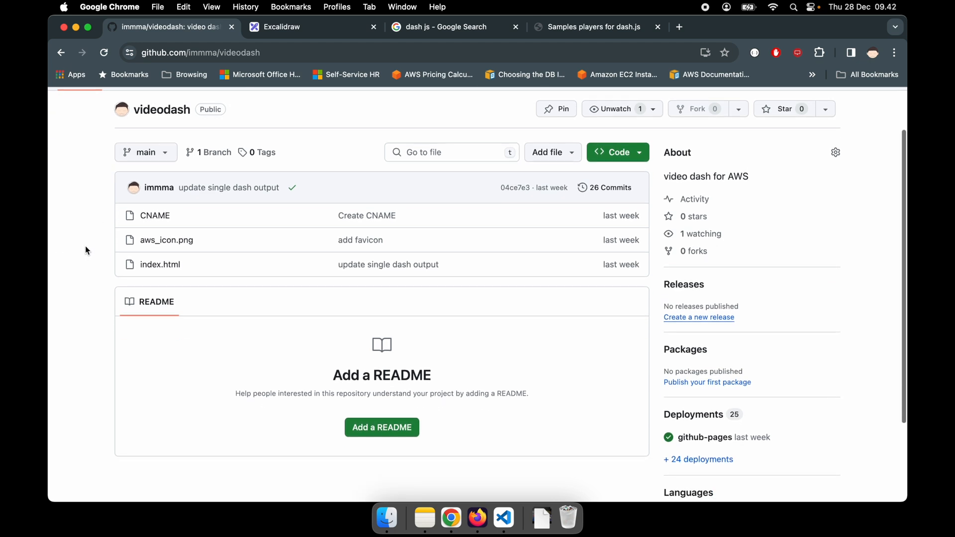
{"action": "scroll", "coordinate": [85, 245], "scroll_direction": "down", "scroll_amount": 1}
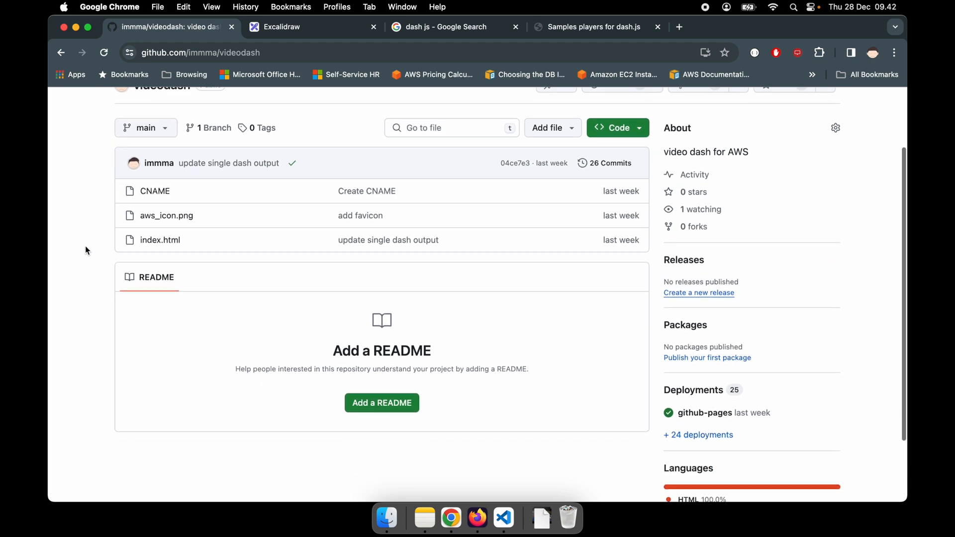
{"action": "left_click", "coordinate": [176, 243]}
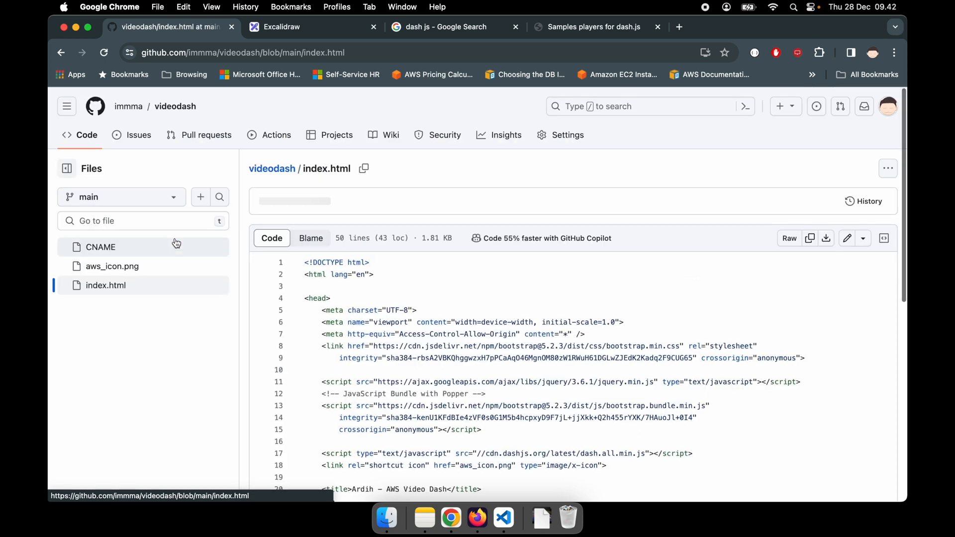
Examine the head section of index.html, focusing on the script reference that loads dash.all.min.js.
{"action": "scroll", "coordinate": [520, 348], "scroll_direction": "down", "scroll_amount": 3}
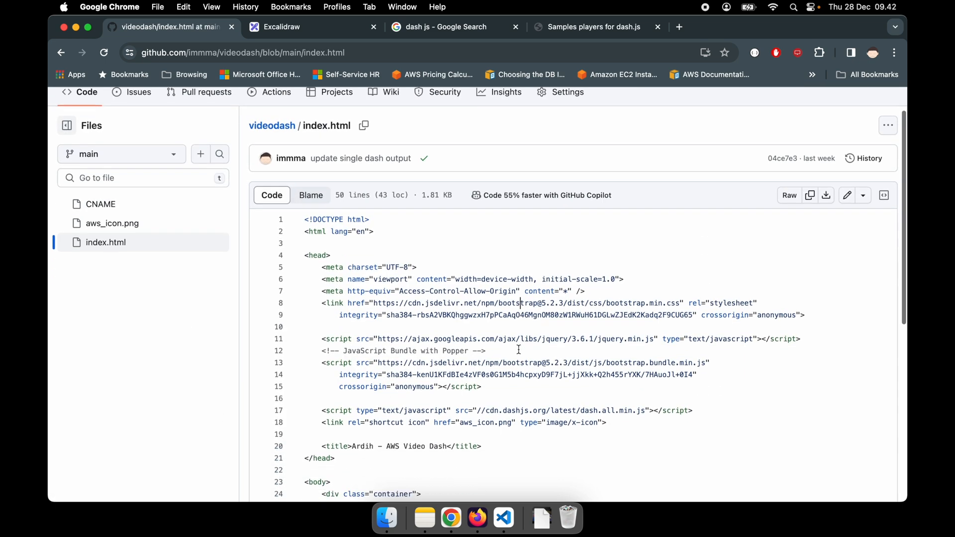
{"action": "scroll", "coordinate": [519, 349], "scroll_direction": "down", "scroll_amount": 3}
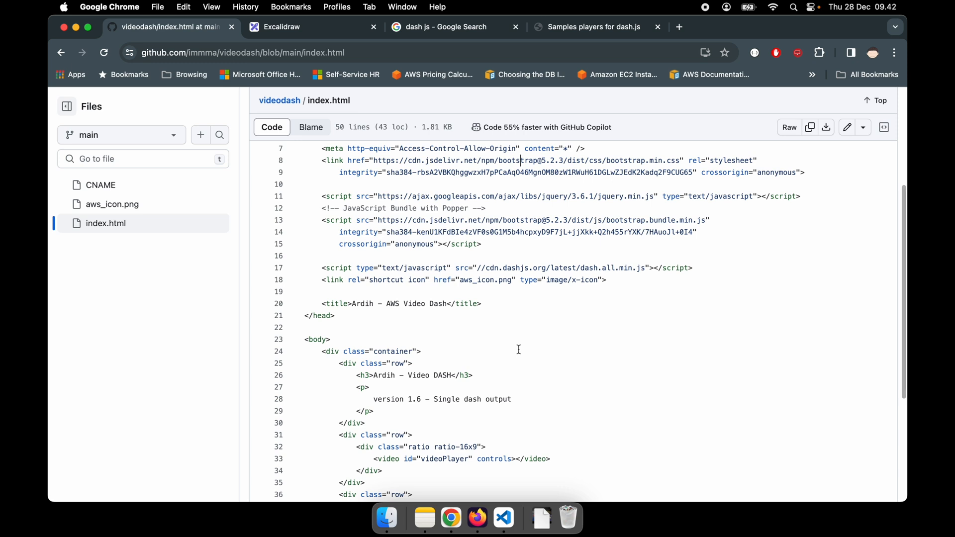
{"action": "scroll", "coordinate": [519, 349], "scroll_direction": "up", "scroll_amount": 1}
{"action": "double_click", "coordinate": [607, 300]}
{"action": "left_click", "coordinate": [617, 301]}
{"action": "left_click", "coordinate": [598, 302]}
{"action": "scroll", "coordinate": [598, 304], "scroll_direction": "down", "scroll_amount": 1}
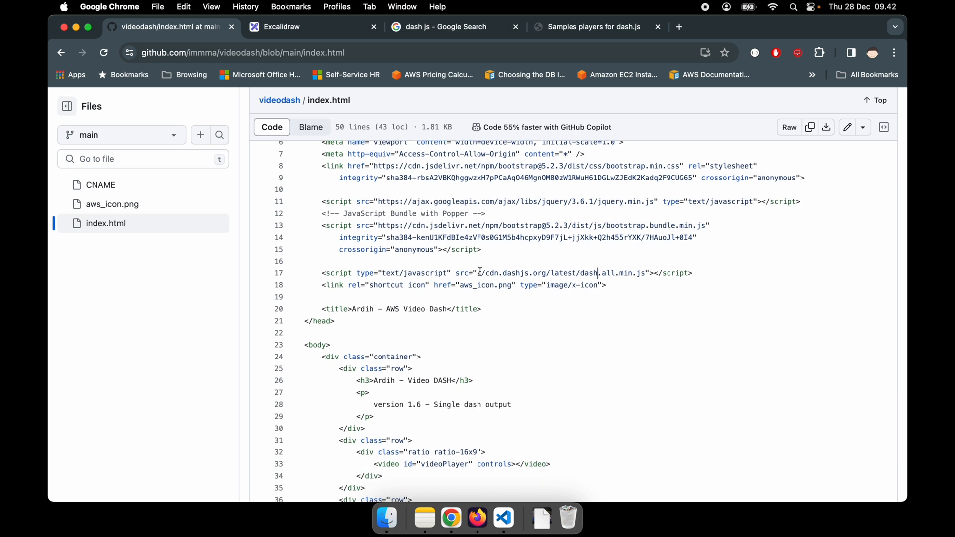
Examine the videoPlayer element in index.html and the script that initializes the dash.js player with the manifest URL.
{"action": "scroll", "coordinate": [520, 330], "scroll_direction": "down", "scroll_amount": 3}
{"action": "scroll", "coordinate": [520, 330], "scroll_direction": "down", "scroll_amount": 4}
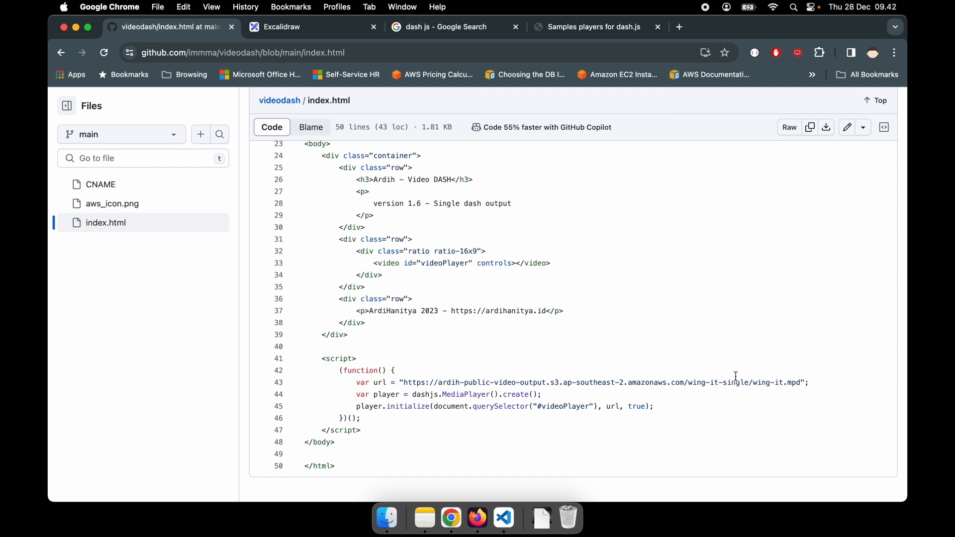
{"action": "double_click", "coordinate": [722, 382]}
{"action": "left_click", "coordinate": [593, 407]}
{"action": "scroll", "coordinate": [533, 353], "scroll_direction": "up", "scroll_amount": 5}
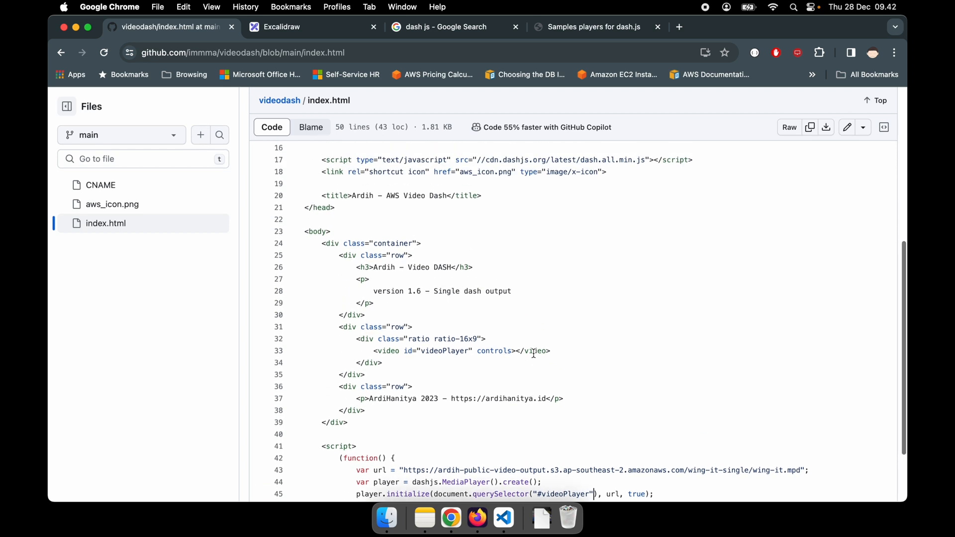
{"action": "scroll", "coordinate": [533, 353], "scroll_direction": "down", "scroll_amount": 5}
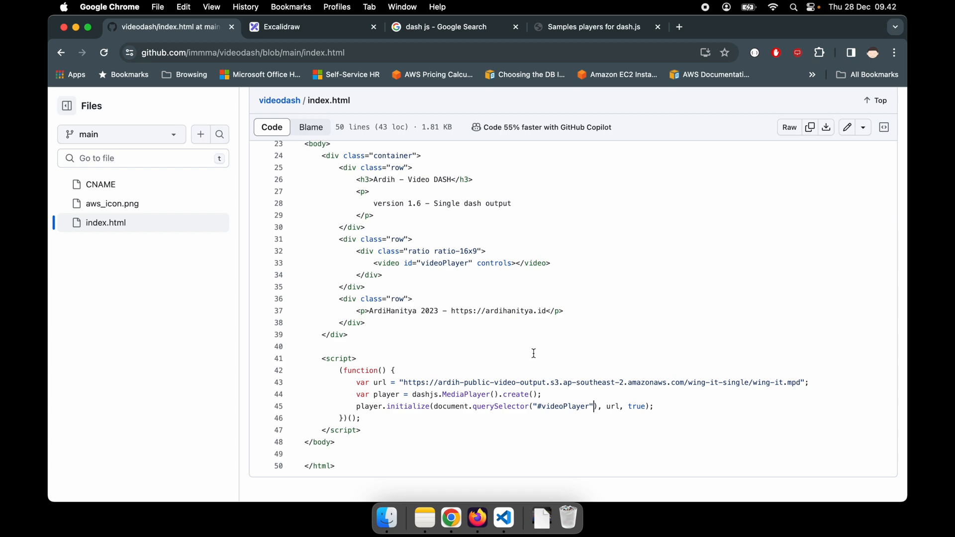
{"action": "scroll", "coordinate": [534, 353], "scroll_direction": "up", "scroll_amount": 15}
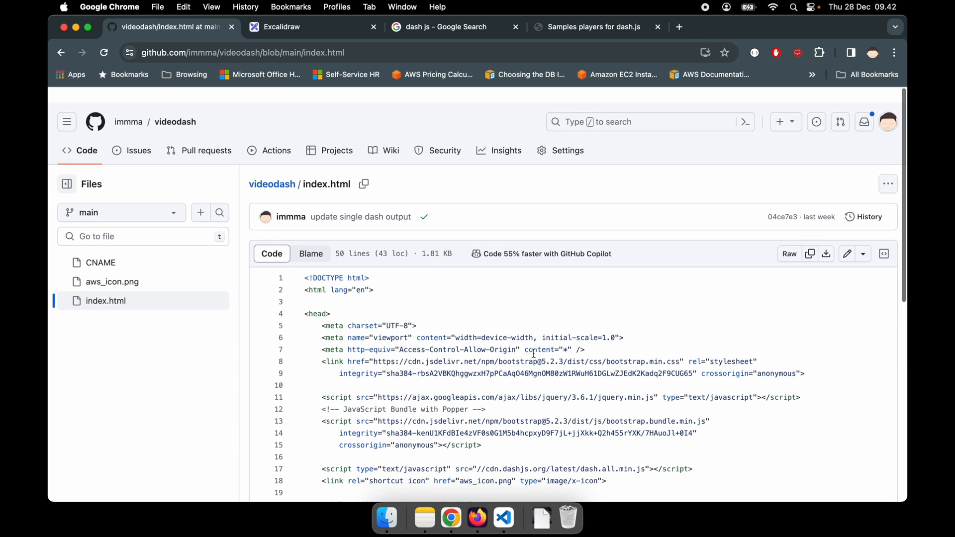
Open the GitHub Pages settings of the videodash repository.
{"action": "left_click", "coordinate": [555, 140]}
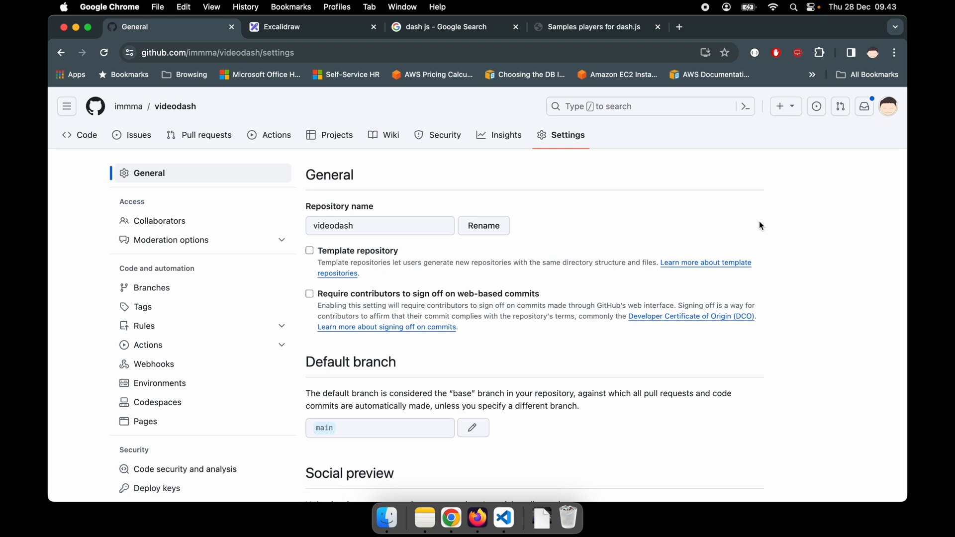
{"action": "scroll", "coordinate": [760, 226], "scroll_direction": "down", "scroll_amount": 3}
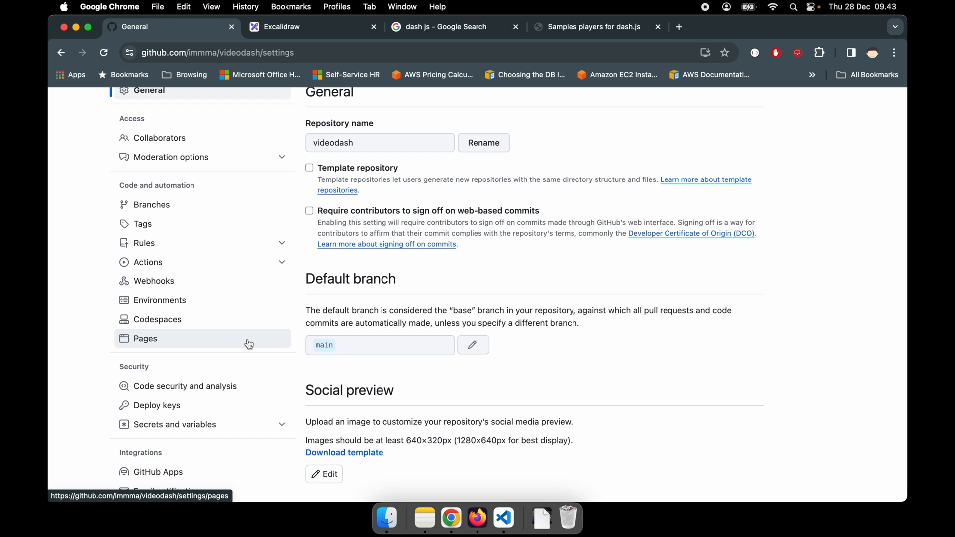
{"action": "scroll", "coordinate": [677, 226], "scroll_direction": "up", "scroll_amount": 3}
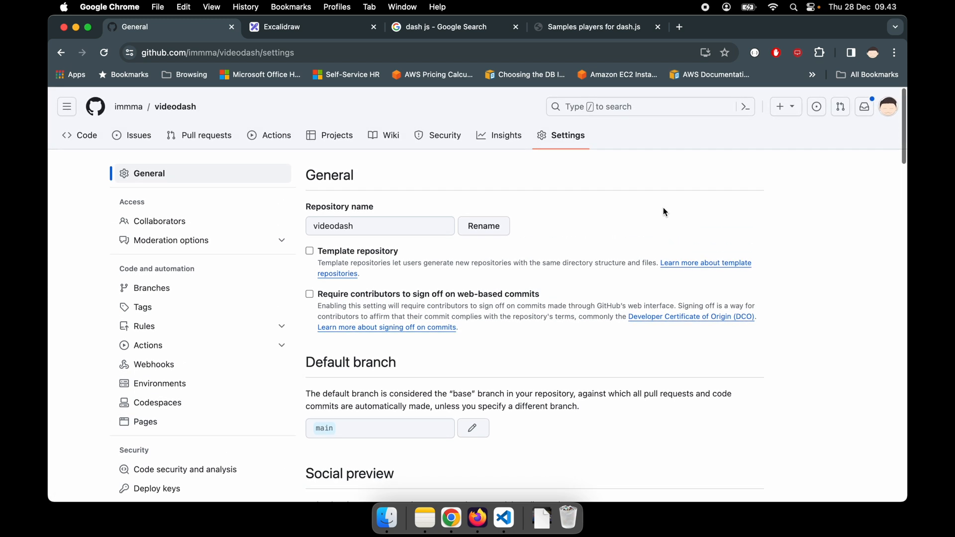
{"action": "scroll", "coordinate": [316, 473], "scroll_direction": "down", "scroll_amount": 2}
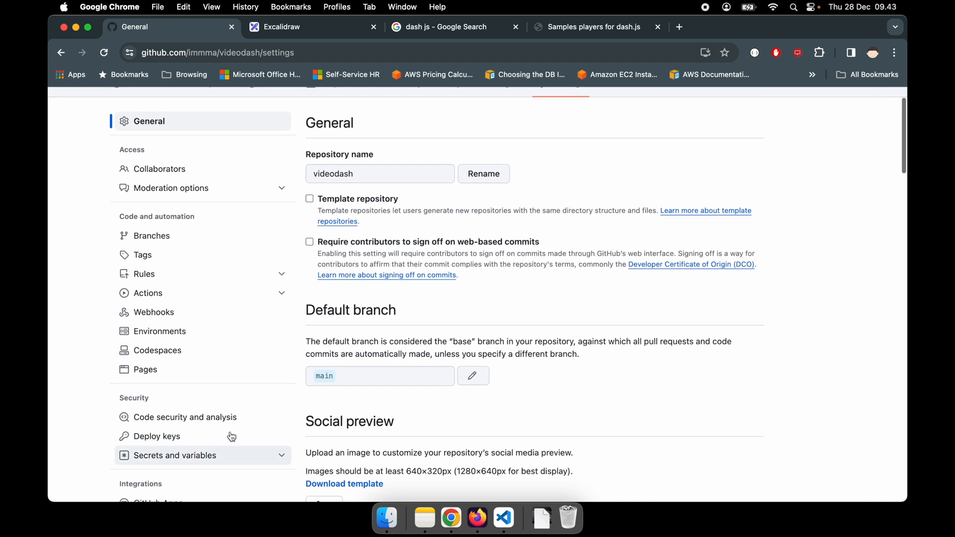
{"action": "left_click", "coordinate": [169, 374]}
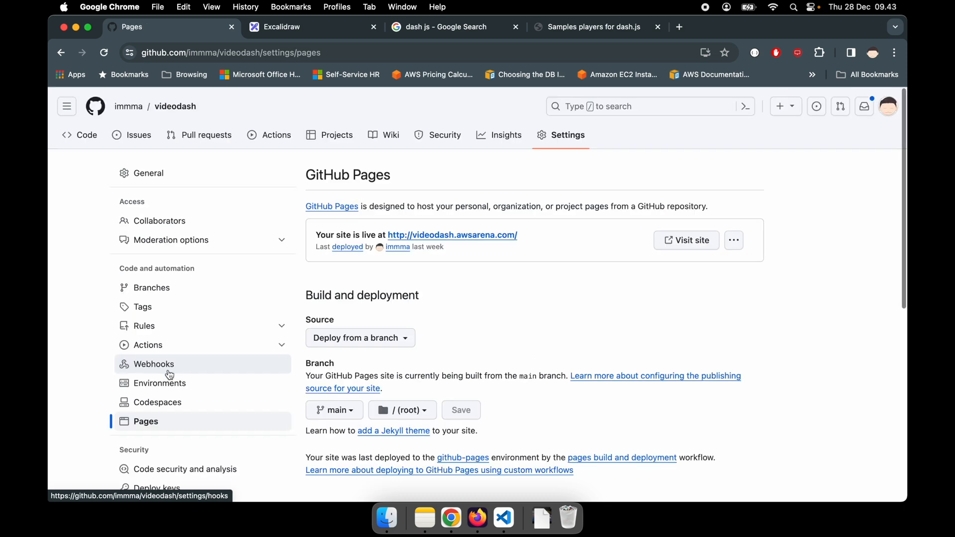
Review the build, branch and custom domain sections of the videodash GitHub Pages settings.
{"action": "scroll", "coordinate": [730, 324], "scroll_direction": "down", "scroll_amount": 4}
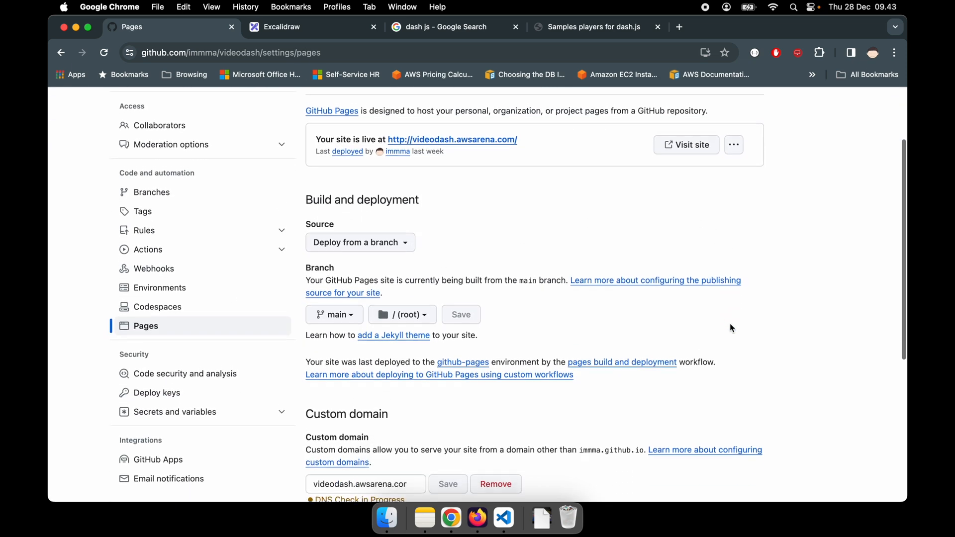
{"action": "scroll", "coordinate": [731, 326], "scroll_direction": "down", "scroll_amount": 6}
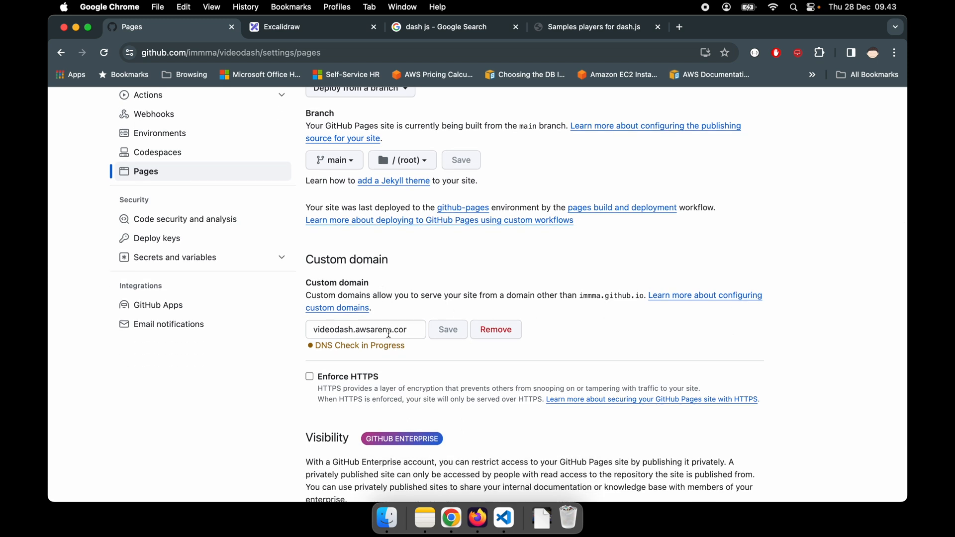
{"action": "scroll", "coordinate": [579, 325], "scroll_direction": "up", "scroll_amount": 2}
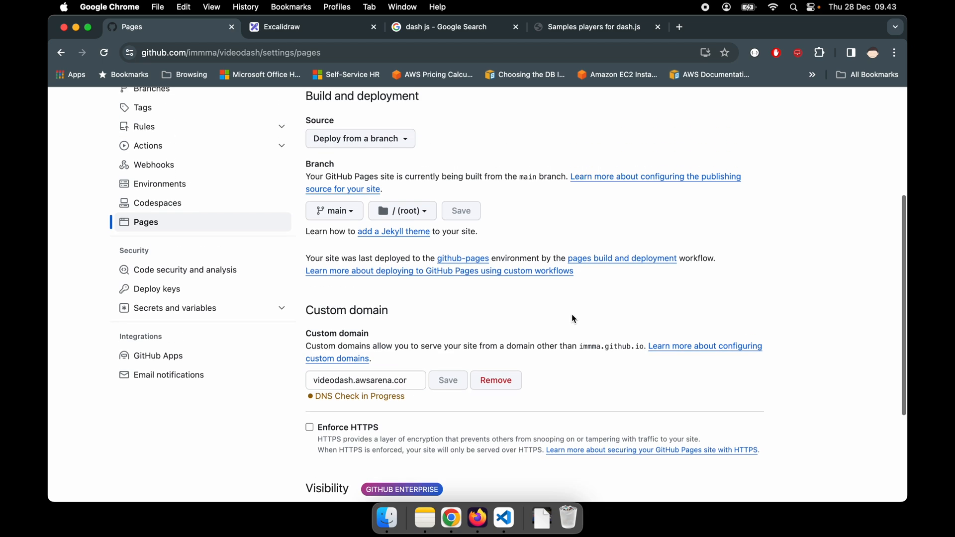
Switch to Firefox, search the AWS console for route 53, and open the Route 53 service in a new tab.
{"action": "key", "text": "ctrl+Up"}
{"action": "left_click", "coordinate": [454, 326]}
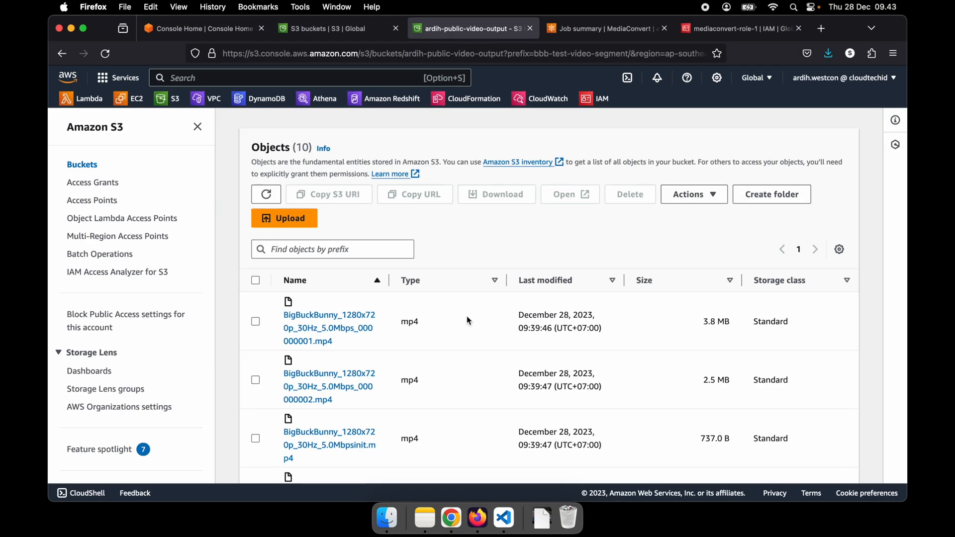
{"action": "left_click", "coordinate": [331, 80]}
{"action": "type", "text": "ro"}
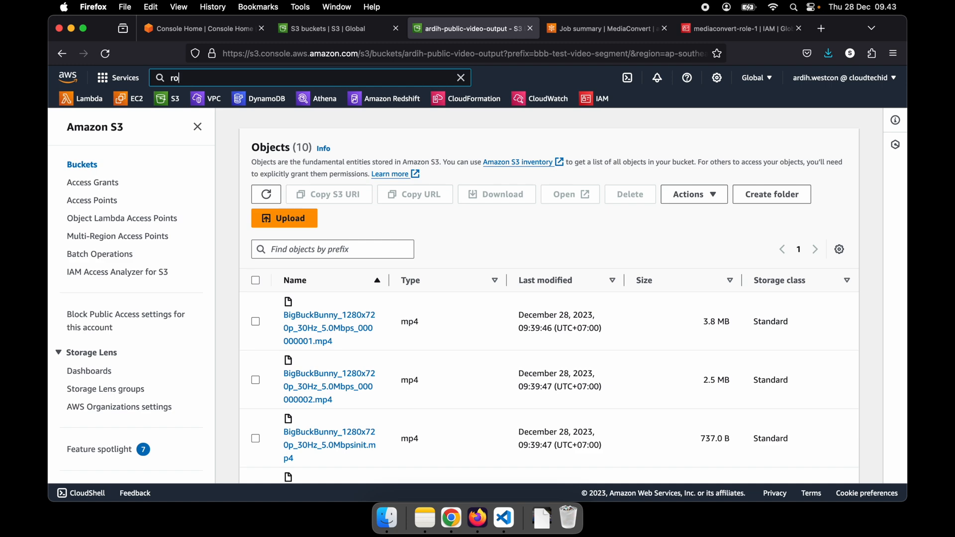
{"action": "type", "text": "ute 53"}
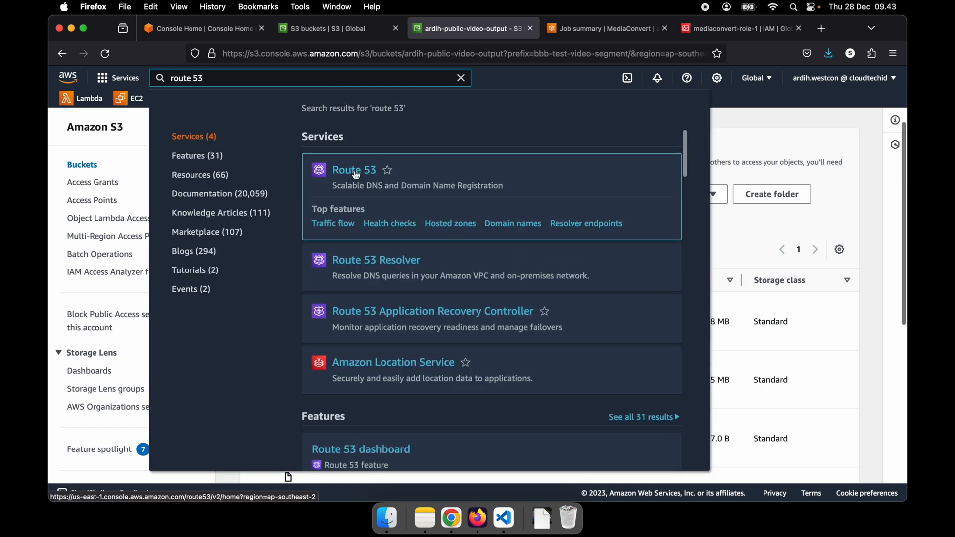
{"action": "right_click", "coordinate": [357, 171]}
{"action": "left_click", "coordinate": [396, 177]}
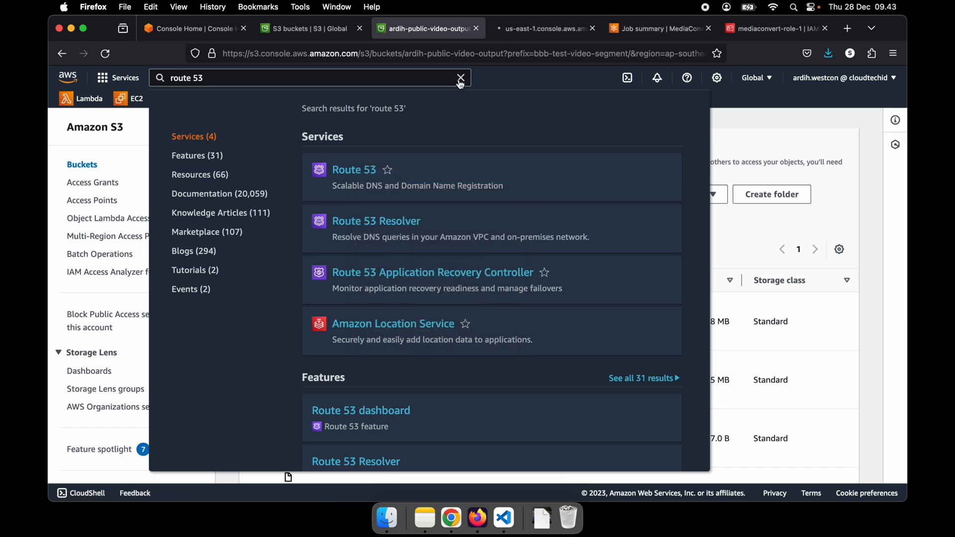
{"action": "left_click", "coordinate": [461, 78]}
{"action": "left_click", "coordinate": [529, 31]}
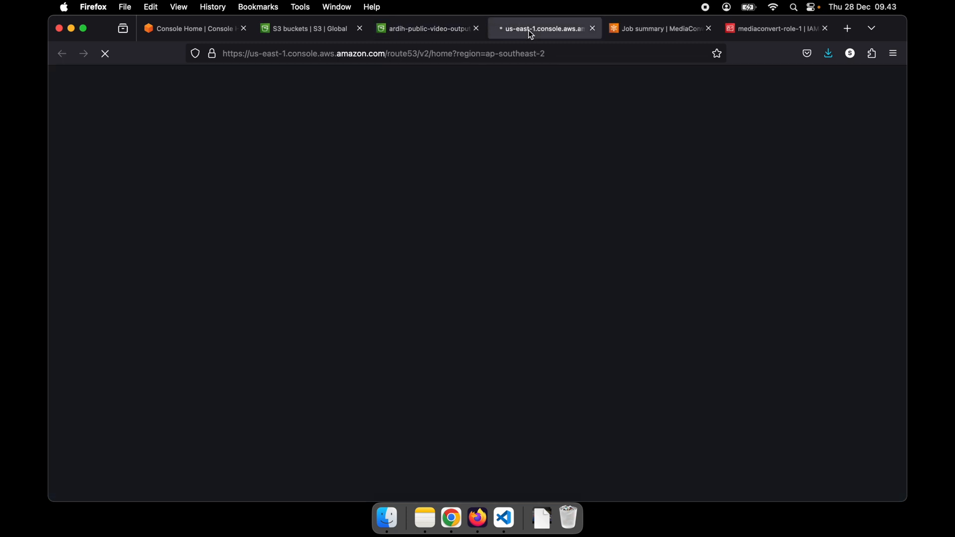
Return to Chrome and examine the Pages deployment source, branch and custom domain settings.
{"action": "key", "text": "ctrl+Up"}
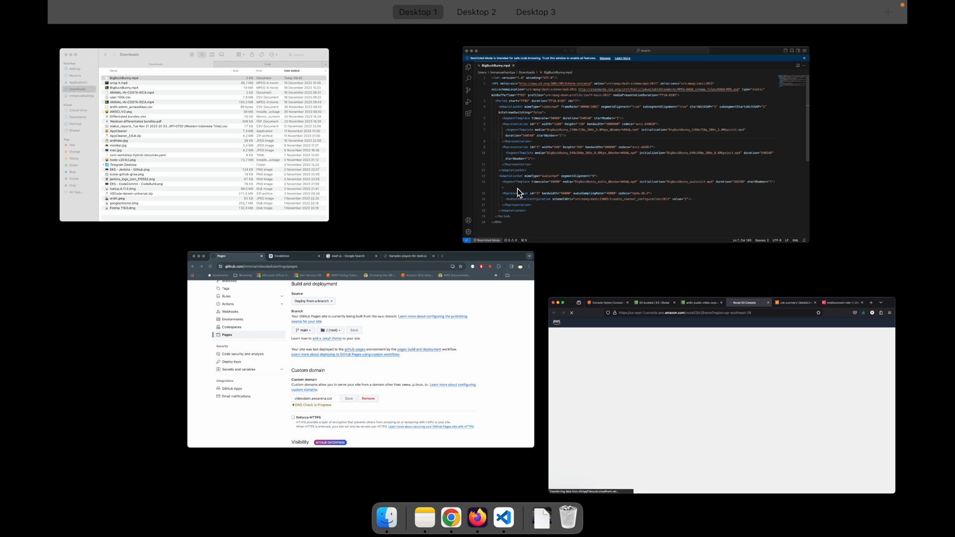
{"action": "left_click", "coordinate": [514, 290]}
{"action": "scroll", "coordinate": [774, 255], "scroll_direction": "up", "scroll_amount": 3}
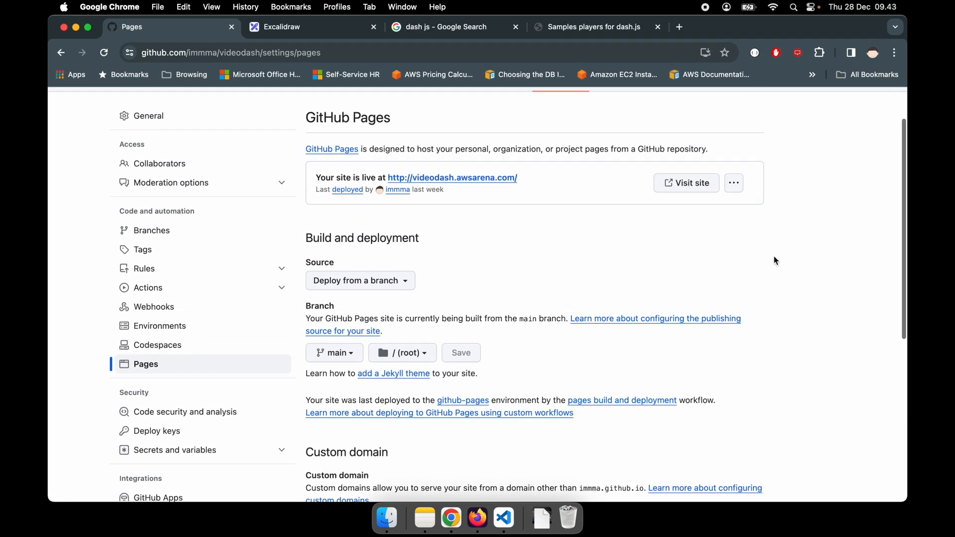
{"action": "scroll", "coordinate": [774, 259], "scroll_direction": "down", "scroll_amount": 3}
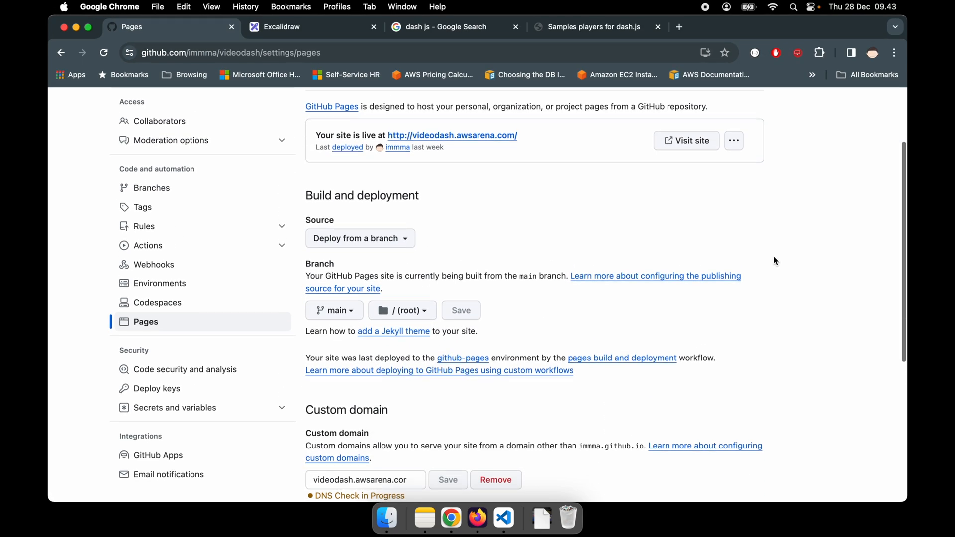
{"action": "scroll", "coordinate": [774, 259], "scroll_direction": "down", "scroll_amount": 3}
{"action": "scroll", "coordinate": [774, 260], "scroll_direction": "down", "scroll_amount": 1}
{"action": "scroll", "coordinate": [774, 258], "scroll_direction": "up", "scroll_amount": 4}
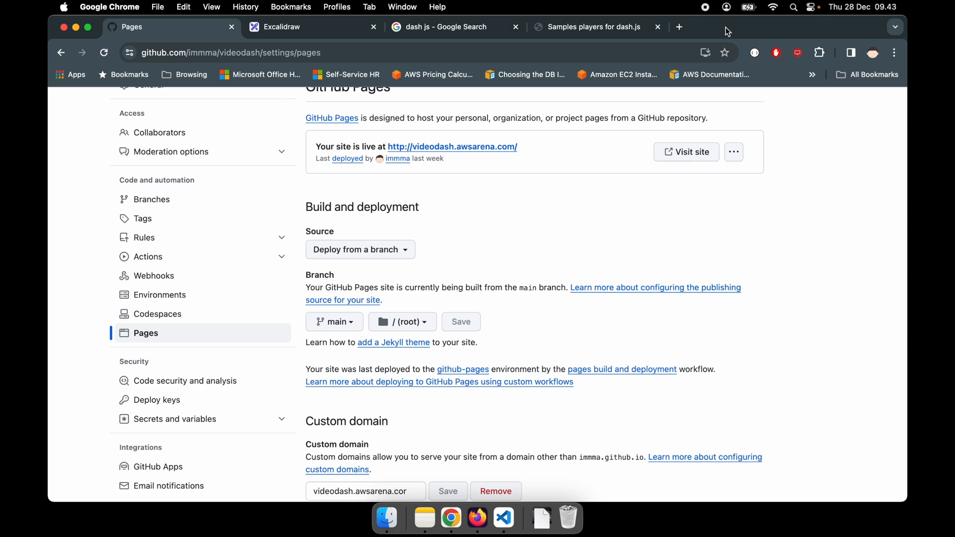
View the example GitHub Pages site immma.github.io/awsiconhelper/ in a new tab, including its address, and close that tab.
{"action": "left_click", "coordinate": [680, 27]}
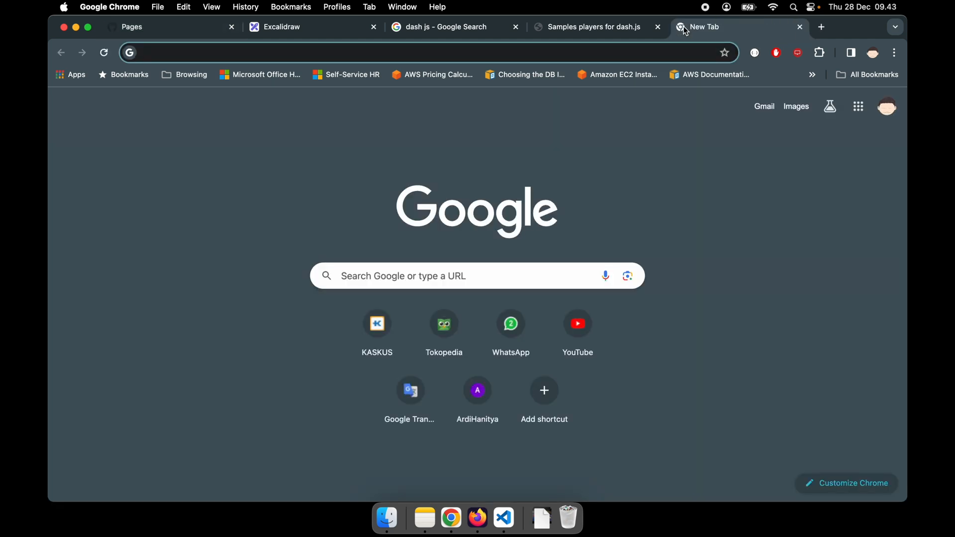
{"action": "type", "text": "immma.github.io/awsiconhelper/"}
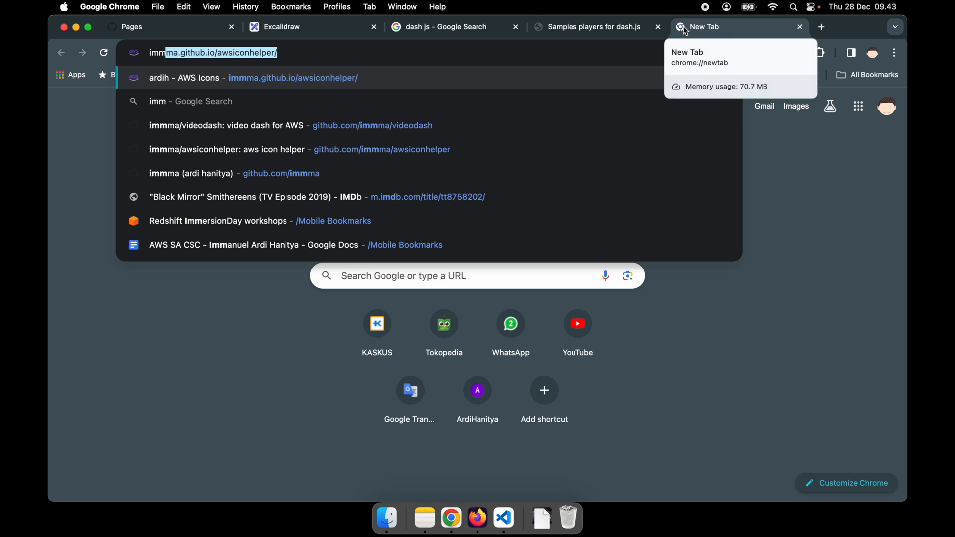
{"action": "key", "text": "Right"}
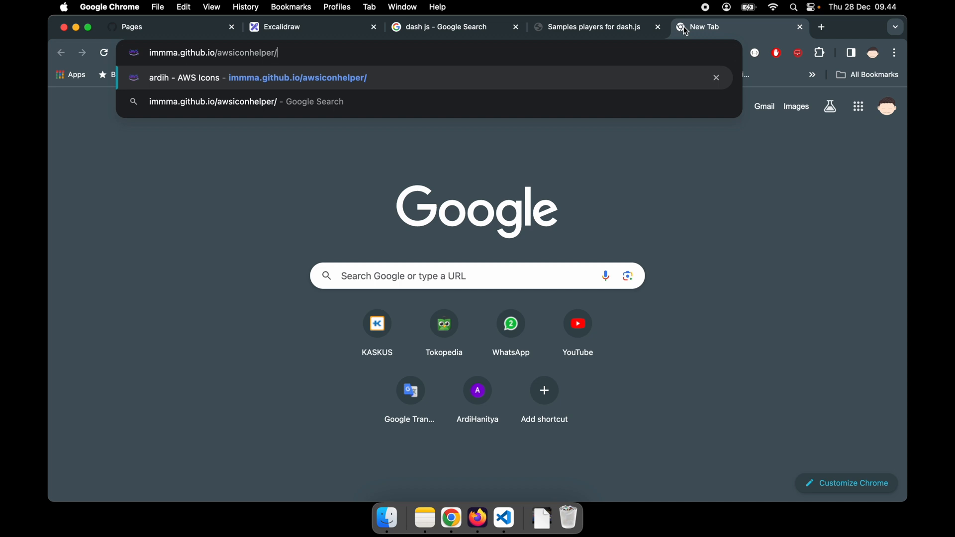
{"action": "key", "text": "Return"}
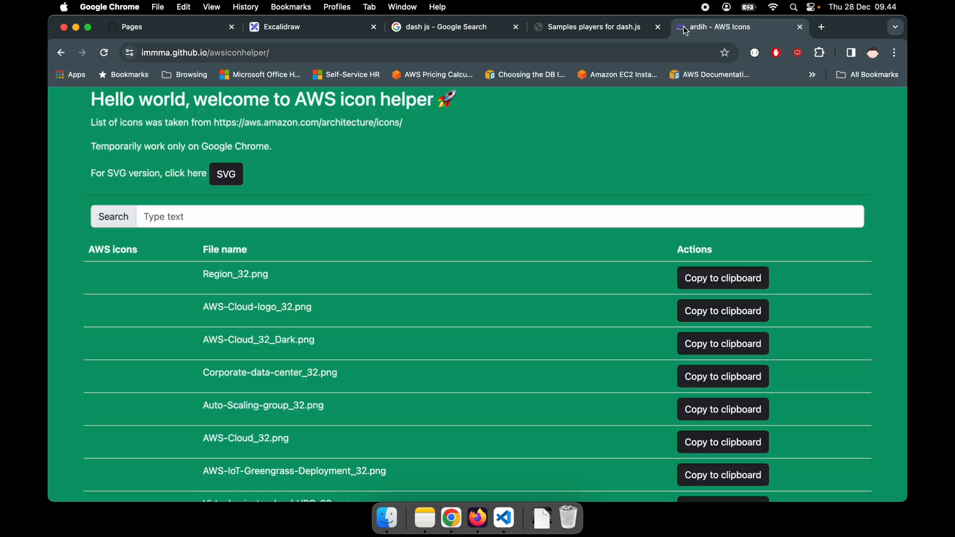
{"action": "left_click", "coordinate": [269, 53]}
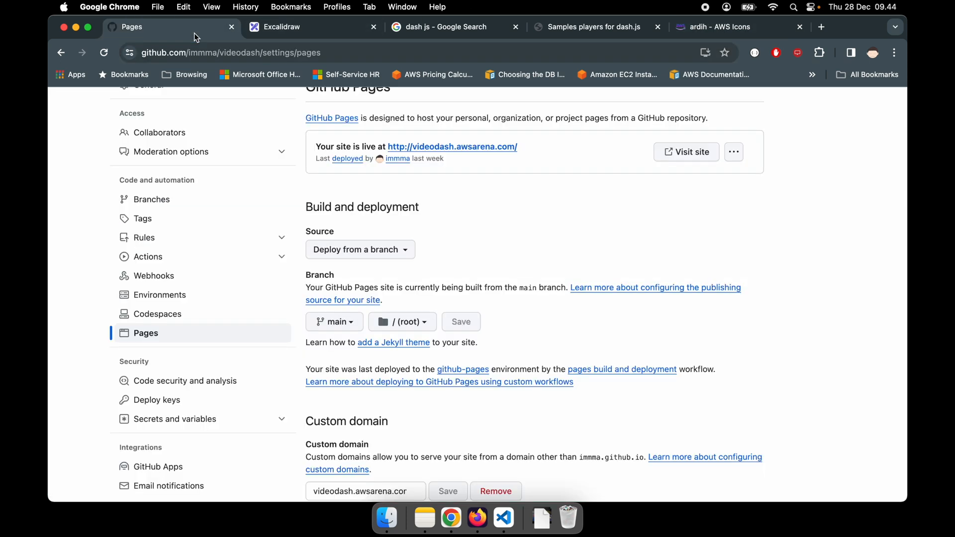
{"action": "left_click", "coordinate": [801, 28]}
Inspect the full videodash.awsarena.com entry in the custom domain field of the Pages settings.
{"action": "scroll", "coordinate": [776, 236], "scroll_direction": "down", "scroll_amount": 5}
{"action": "scroll", "coordinate": [791, 242], "scroll_direction": "down", "scroll_amount": 3}
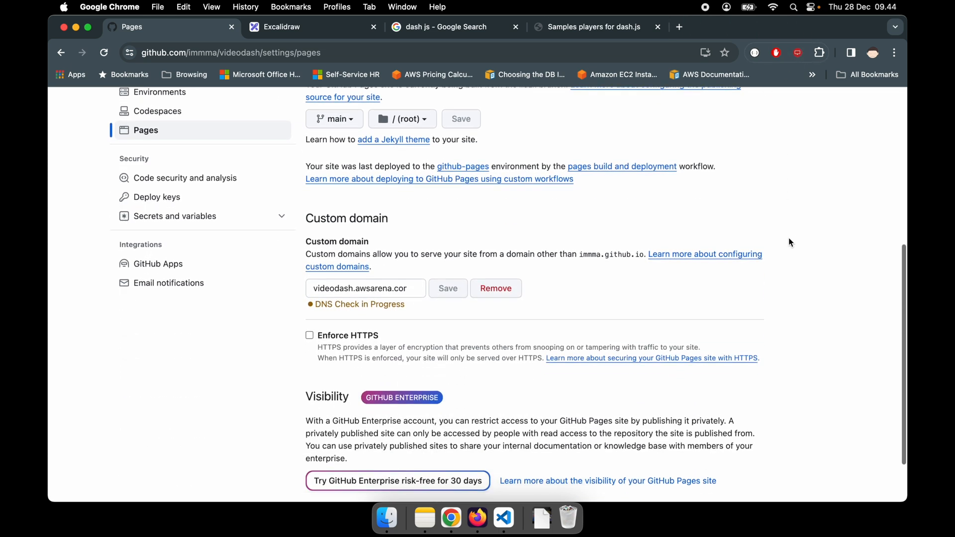
{"action": "left_click", "coordinate": [374, 292]}
{"action": "left_click_drag", "start_coordinate": [374, 291], "coordinate": [429, 290]}
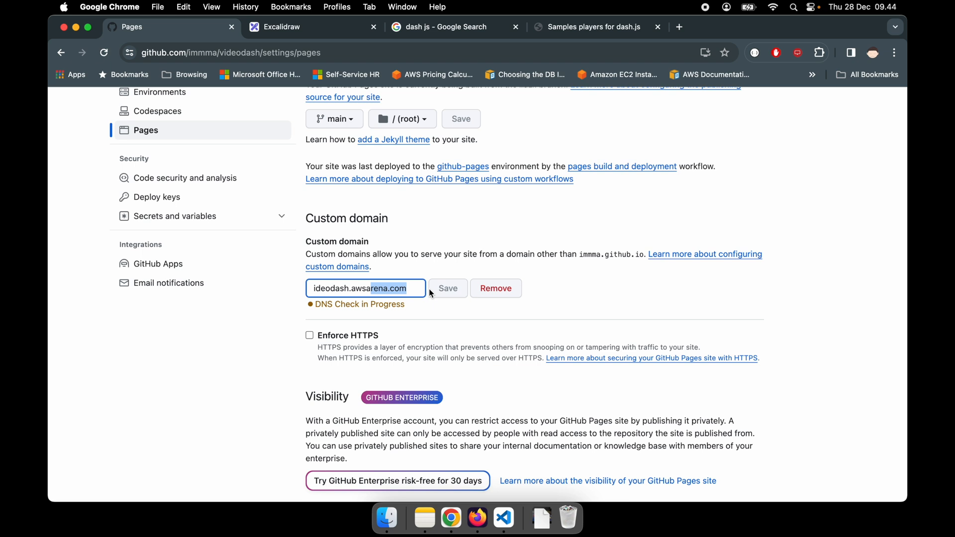
{"action": "left_click", "coordinate": [349, 290]}
{"action": "left_click", "coordinate": [314, 288]}
{"action": "scroll", "coordinate": [685, 288], "scroll_direction": "up", "scroll_amount": 1}
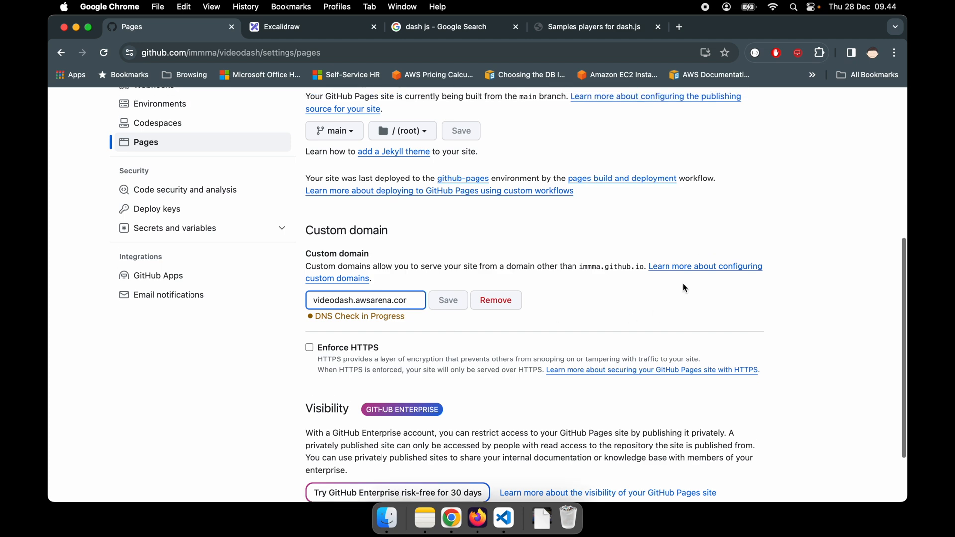
{"action": "scroll", "coordinate": [588, 254], "scroll_direction": "up", "scroll_amount": 3}
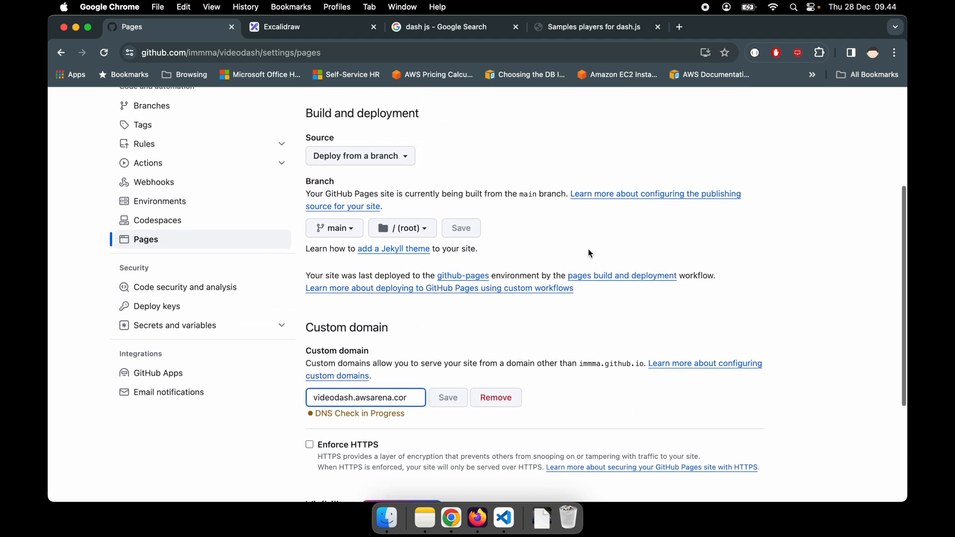
{"action": "scroll", "coordinate": [588, 253], "scroll_direction": "down", "scroll_amount": 3}
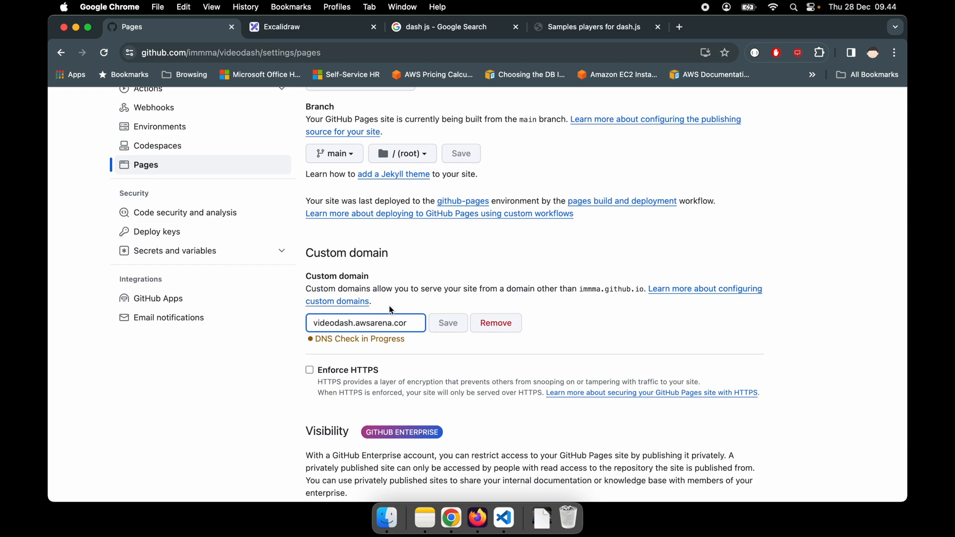
{"action": "left_click_drag", "start_coordinate": [367, 328], "coordinate": [412, 325]}
{"action": "left_click", "coordinate": [825, 224]}
Switch to Firefox and open the awsarena.com hosted zone in Route 53.
{"action": "key", "text": "ctrl+Up"}
{"action": "left_click", "coordinate": [372, 386]}
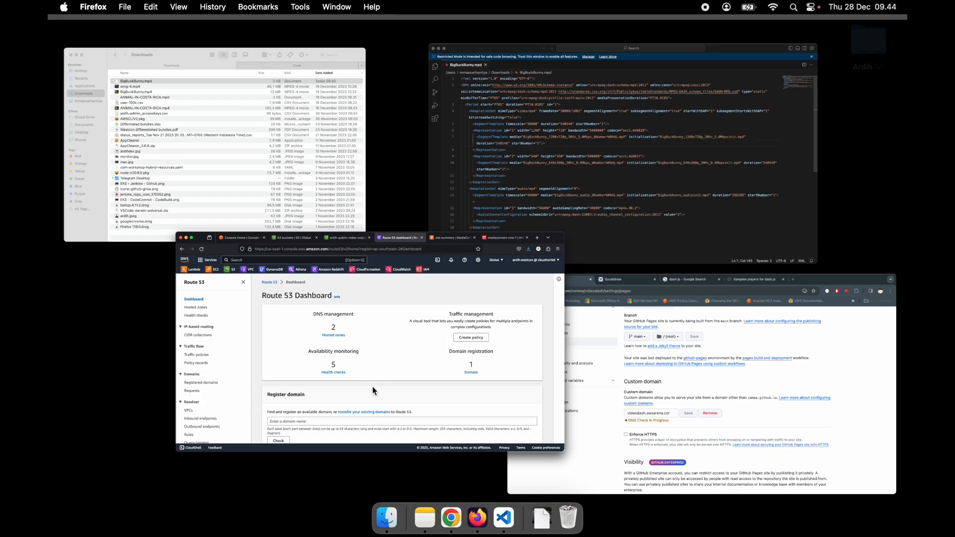
{"action": "left_click", "coordinate": [411, 250]}
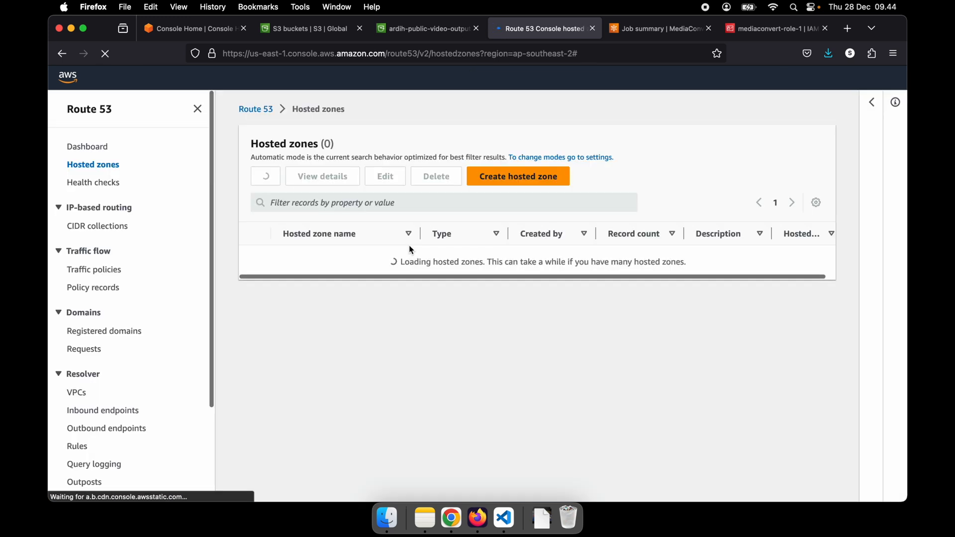
{"action": "left_click", "coordinate": [324, 276]}
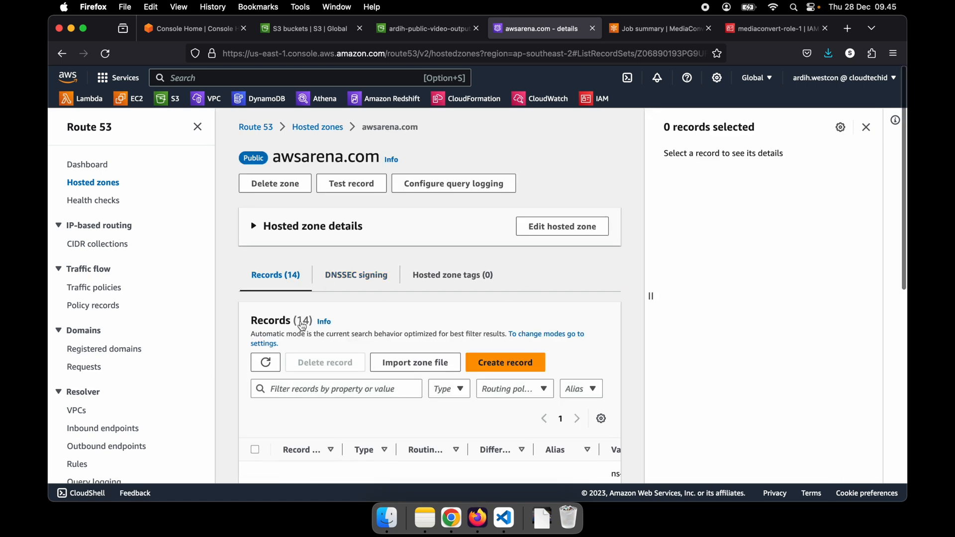
Filter the awsarena.com hosted zone's records by video.
{"action": "scroll", "coordinate": [247, 348], "scroll_direction": "down", "scroll_amount": 3}
{"action": "scroll", "coordinate": [247, 348], "scroll_direction": "down", "scroll_amount": 2}
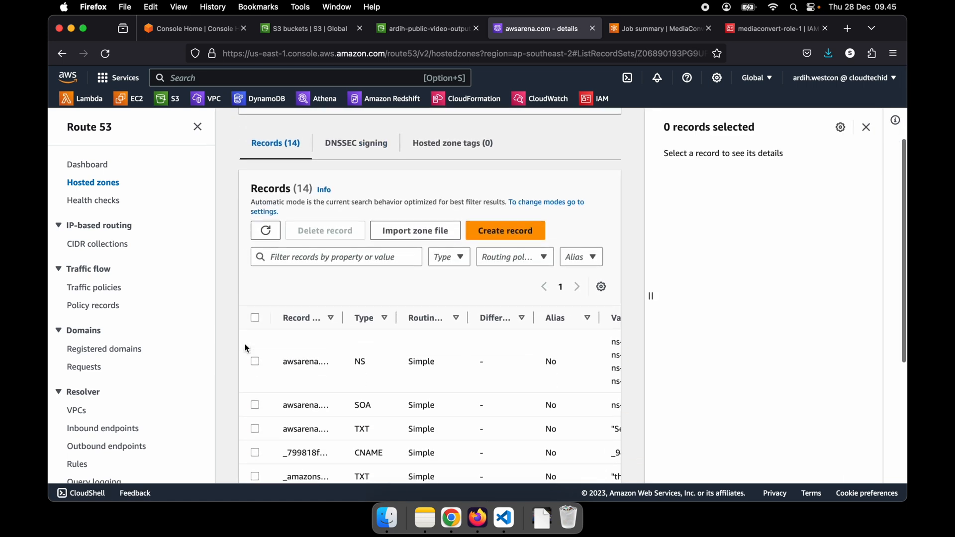
{"action": "left_click", "coordinate": [331, 259]}
{"action": "type", "text": "video"}
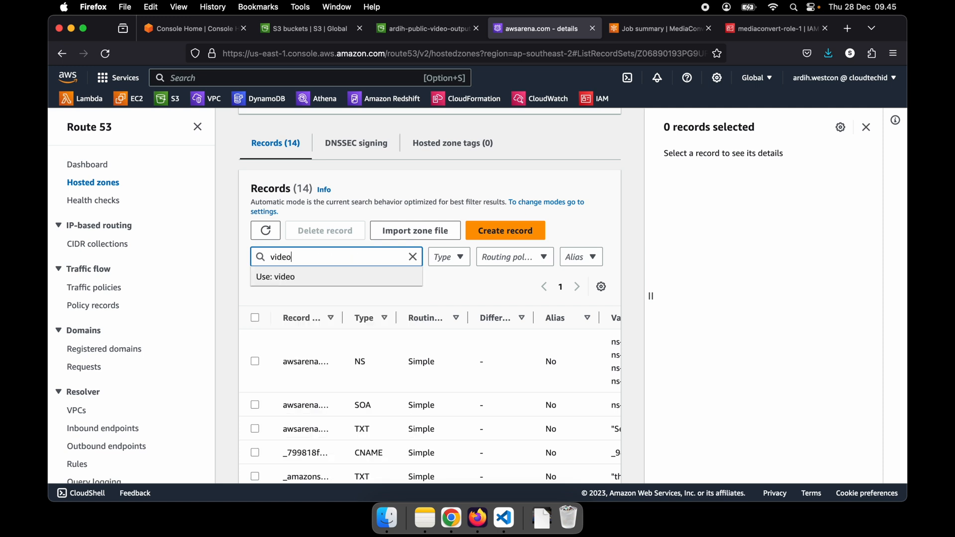
{"action": "key", "text": "Return"}
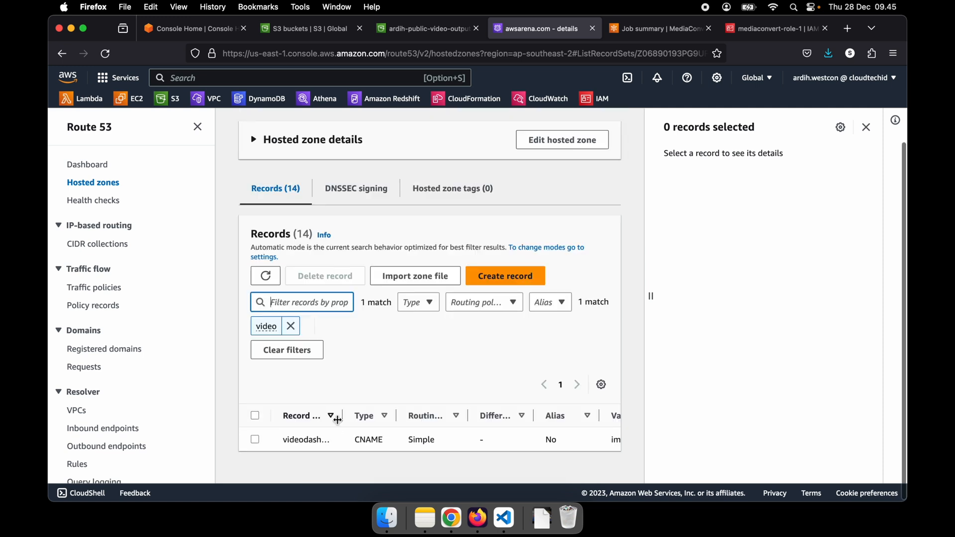
Widen the record name column, select the videodash.awsarena.com record, and examine its name, type and value.
{"action": "left_click_drag", "start_coordinate": [343, 415], "coordinate": [388, 416]}
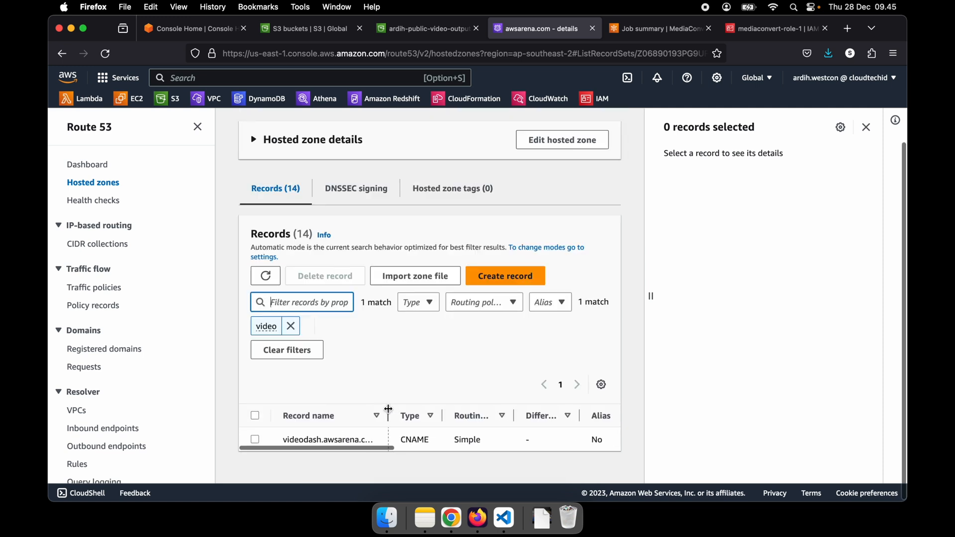
{"action": "left_click", "coordinate": [255, 440]}
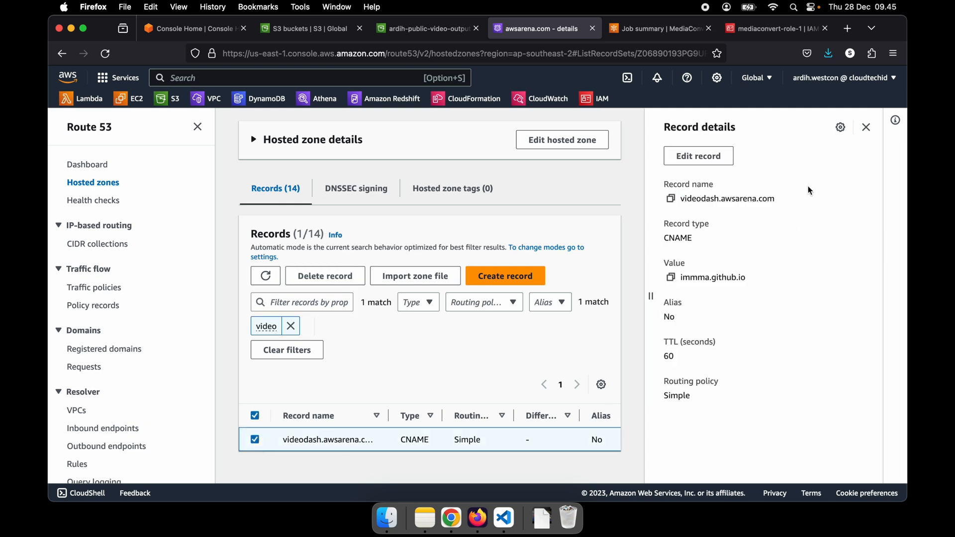
{"action": "triple_click", "coordinate": [808, 198]}
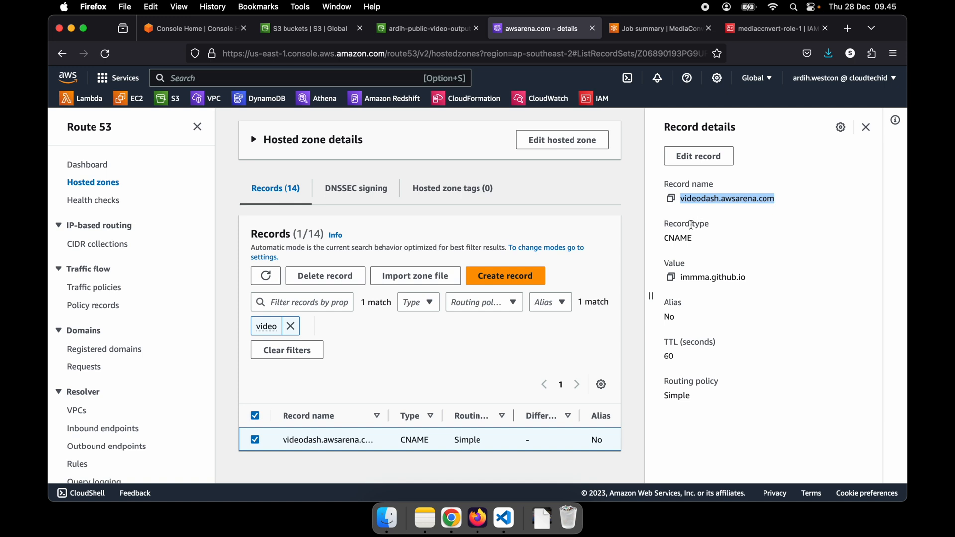
{"action": "double_click", "coordinate": [672, 236]}
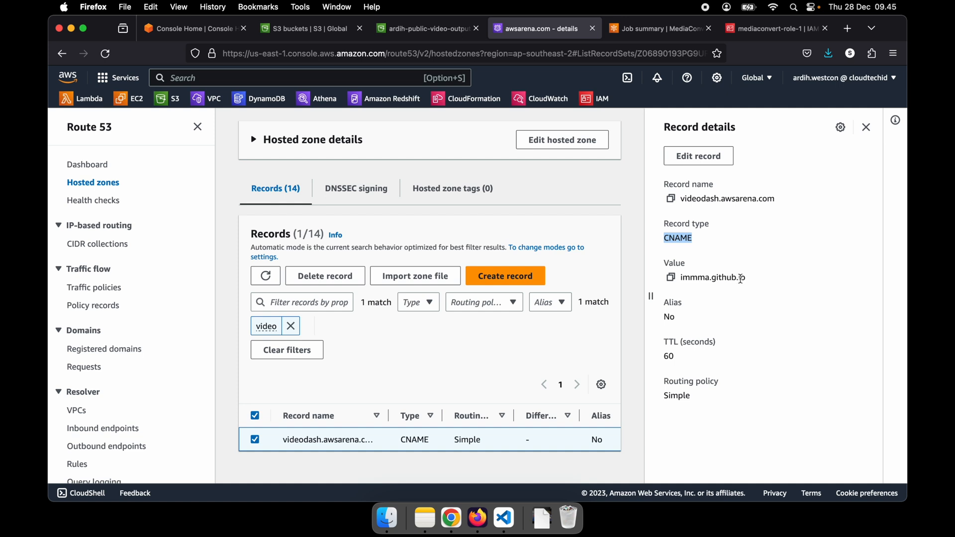
{"action": "left_click", "coordinate": [741, 279]}
{"action": "left_click_drag", "start_coordinate": [753, 282], "coordinate": [683, 287]}
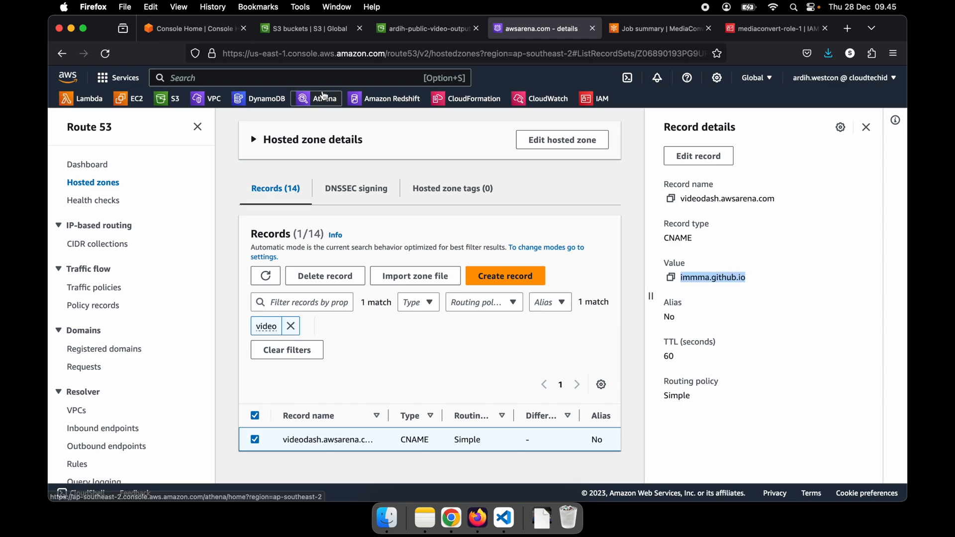
Return to Chrome and compare the Pages custom domain entry with the Route 53 record name.
{"action": "key", "text": "ctrl+Up"}
{"action": "left_click", "coordinate": [390, 314]}
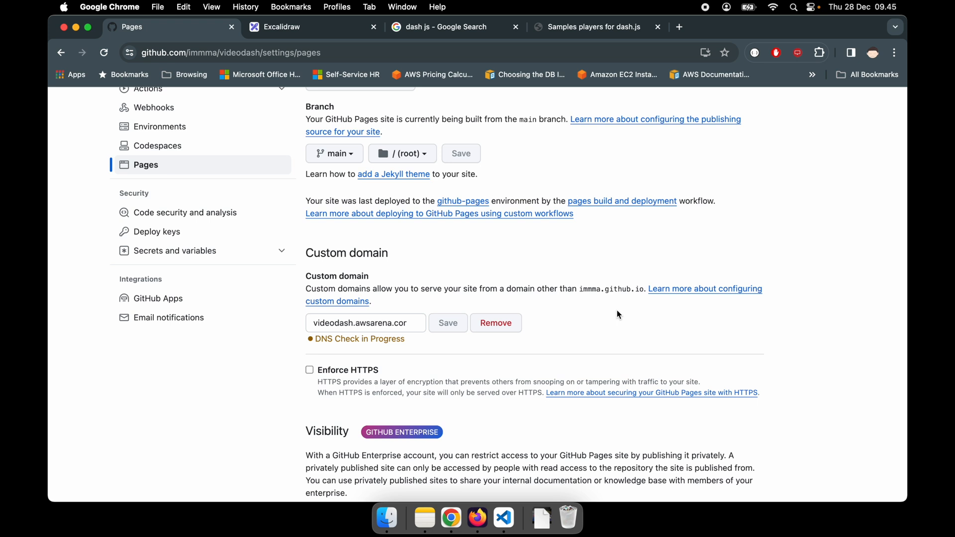
{"action": "scroll", "coordinate": [617, 311], "scroll_direction": "down", "scroll_amount": 2}
{"action": "left_click_drag", "start_coordinate": [312, 286], "coordinate": [411, 282]}
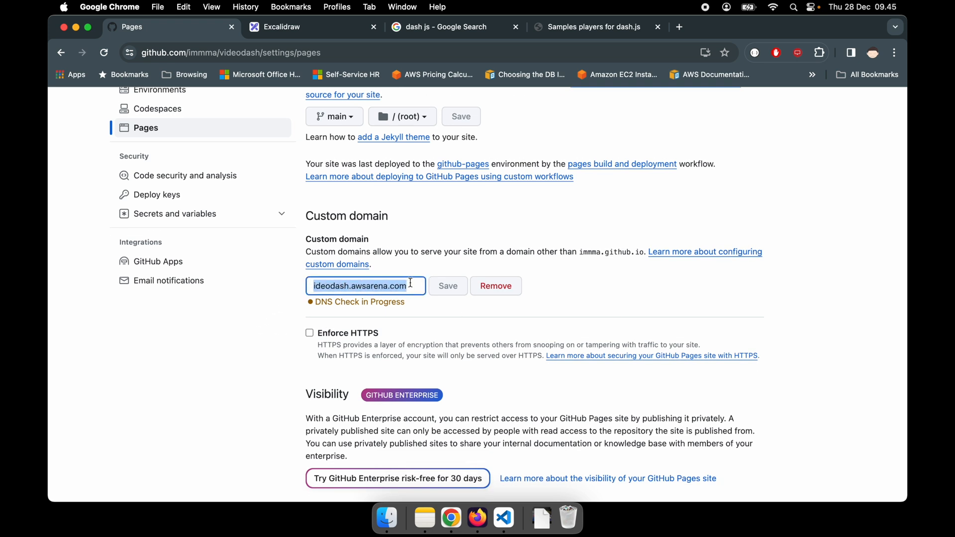
Examine the DNS check status under the custom domain in the GitHub Pages settings.
{"action": "left_click", "coordinate": [612, 294]}
{"action": "scroll", "coordinate": [613, 293], "scroll_direction": "up", "scroll_amount": 1}
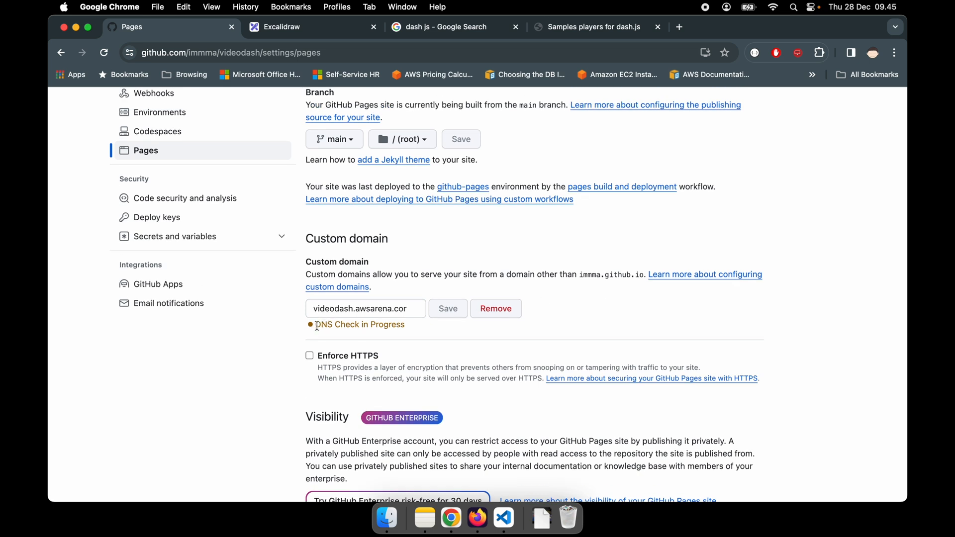
{"action": "left_click_drag", "start_coordinate": [317, 326], "coordinate": [396, 330]}
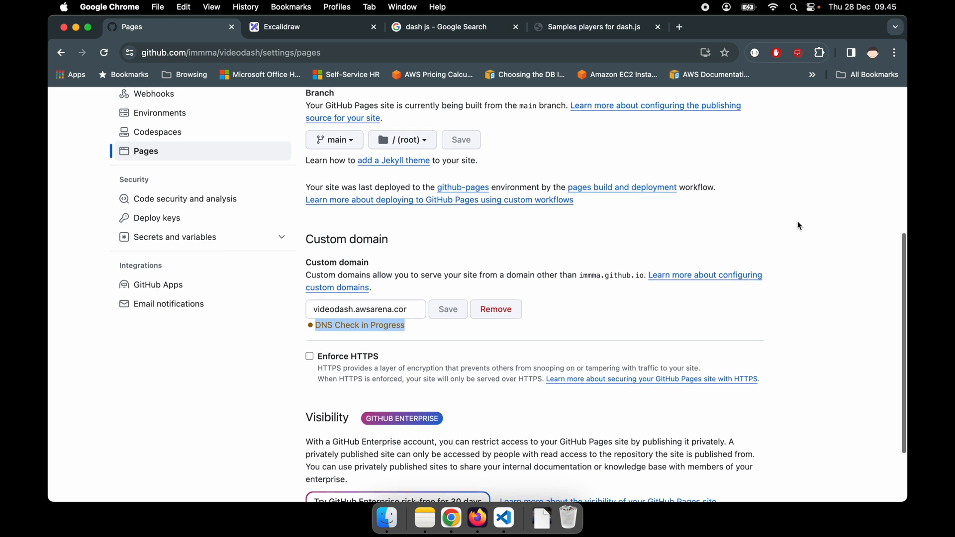
{"action": "scroll", "coordinate": [798, 226], "scroll_direction": "up", "scroll_amount": 3}
{"action": "scroll", "coordinate": [797, 226], "scroll_direction": "up", "scroll_amount": 5}
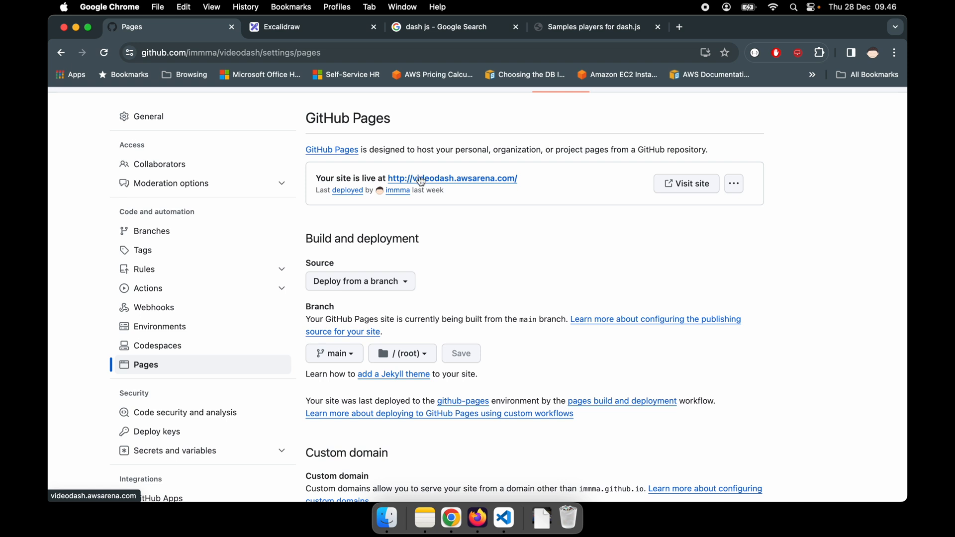
{"action": "right_click", "coordinate": [507, 184]}
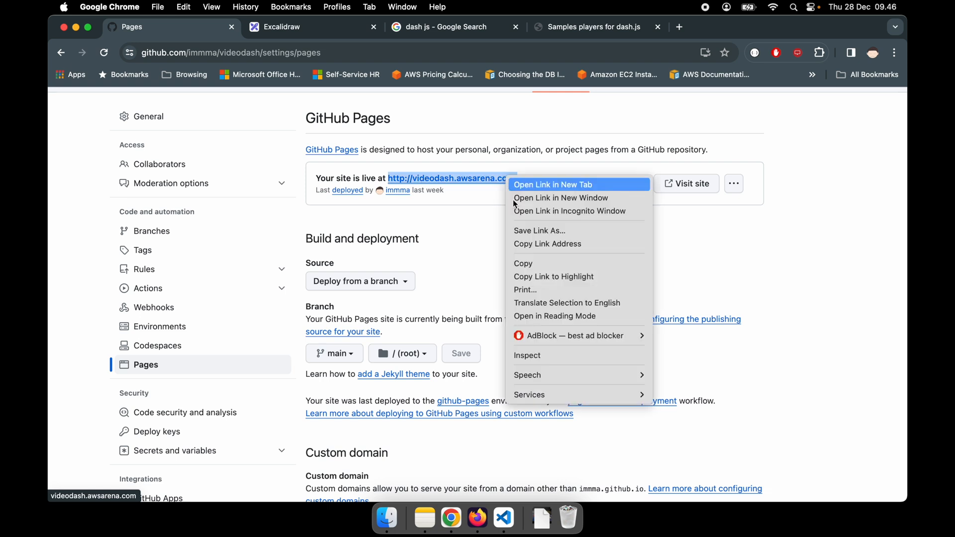
{"action": "left_click", "coordinate": [541, 264]}
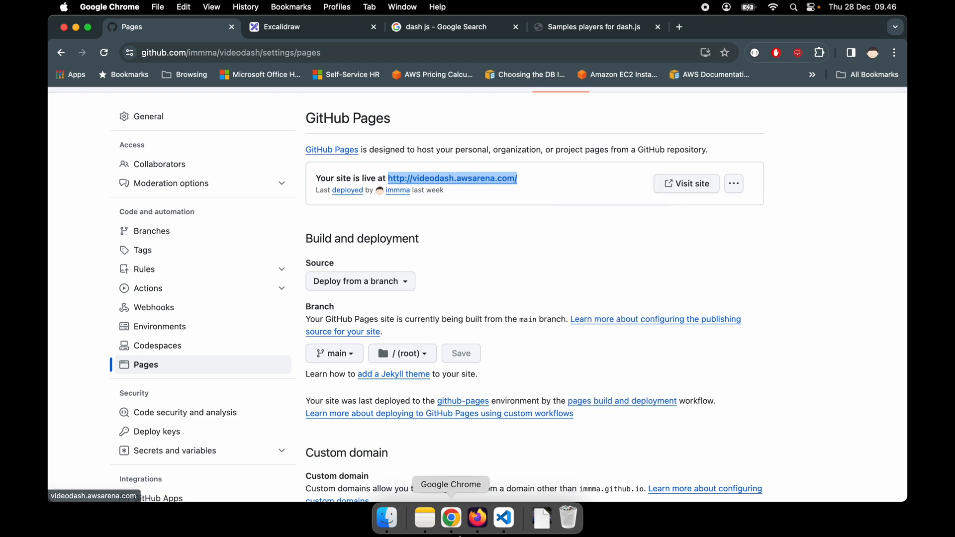
Switch to Firefox and open a new private window.
{"action": "left_click", "coordinate": [476, 528]}
{"action": "key", "text": "super+shift+p"}
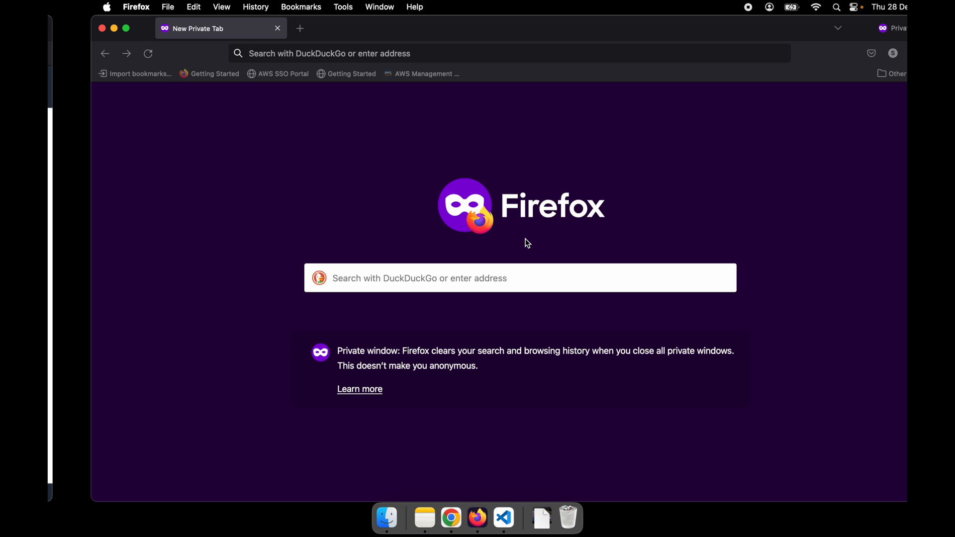
{"action": "left_click", "coordinate": [246, 55]}
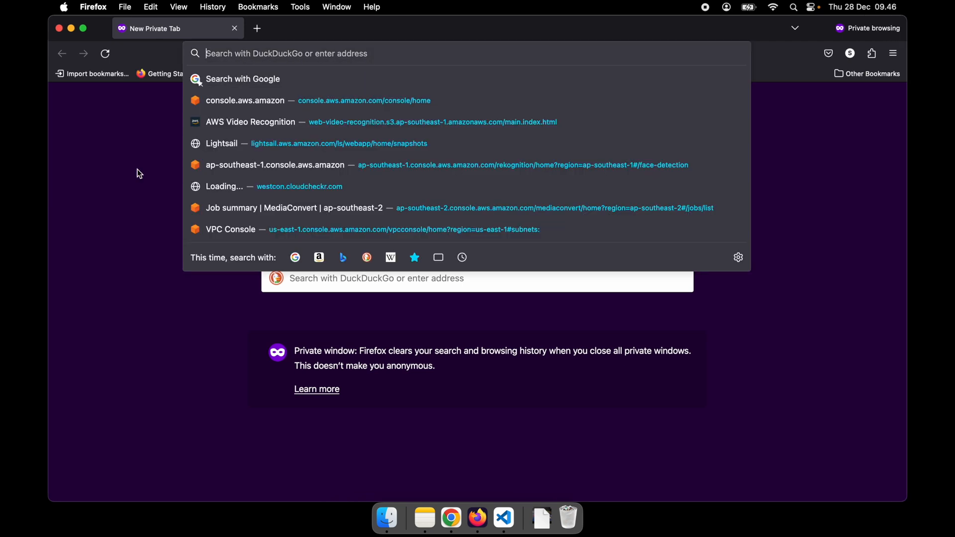
{"action": "left_click", "coordinate": [124, 201]}
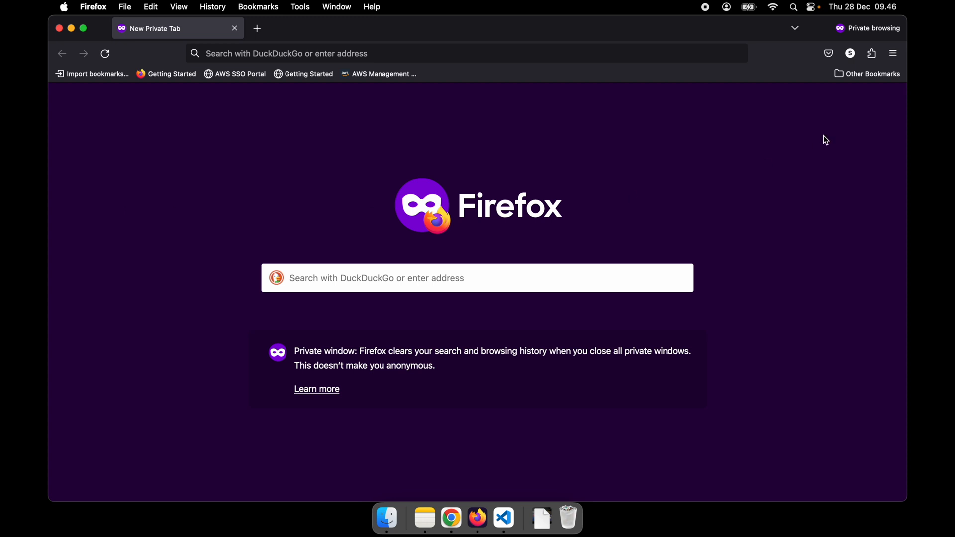
Open the Web Developer Tools in the private window and enlarge the Network pane.
{"action": "left_click", "coordinate": [893, 56]}
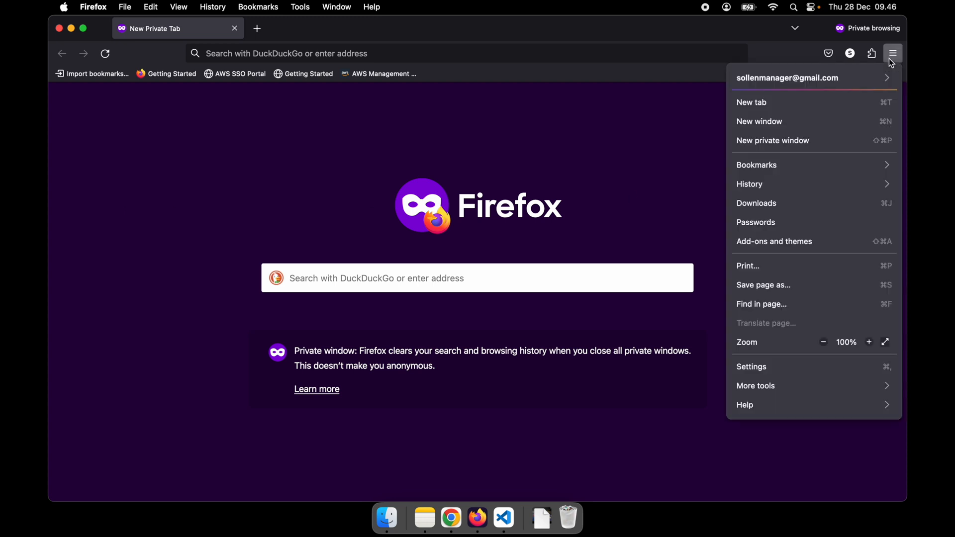
{"action": "left_click", "coordinate": [792, 388]}
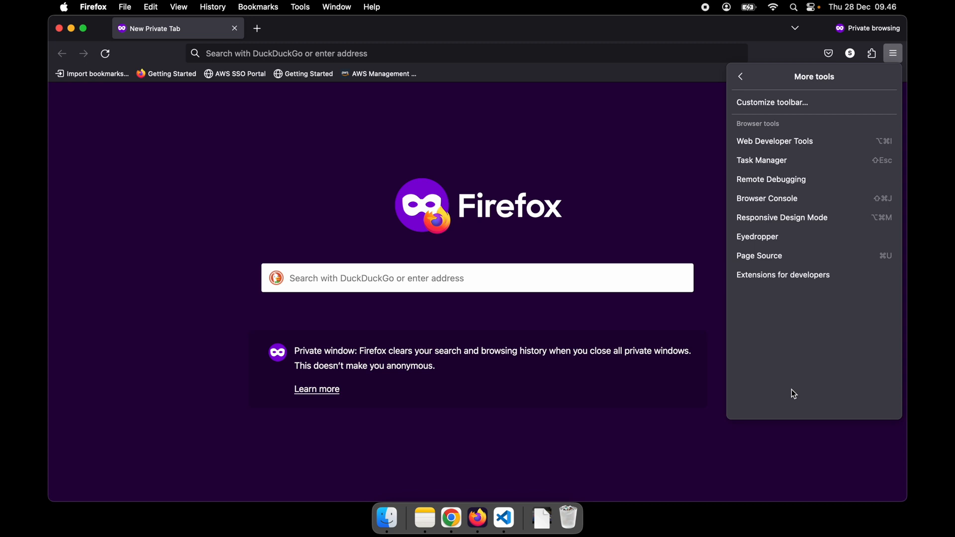
{"action": "left_click", "coordinate": [783, 144]}
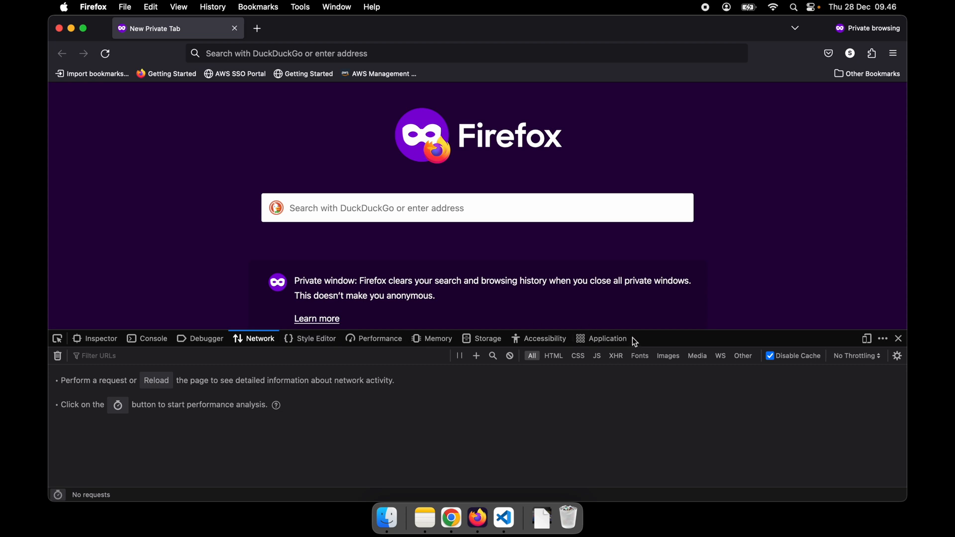
{"action": "left_click_drag", "start_coordinate": [636, 331], "coordinate": [635, 238]}
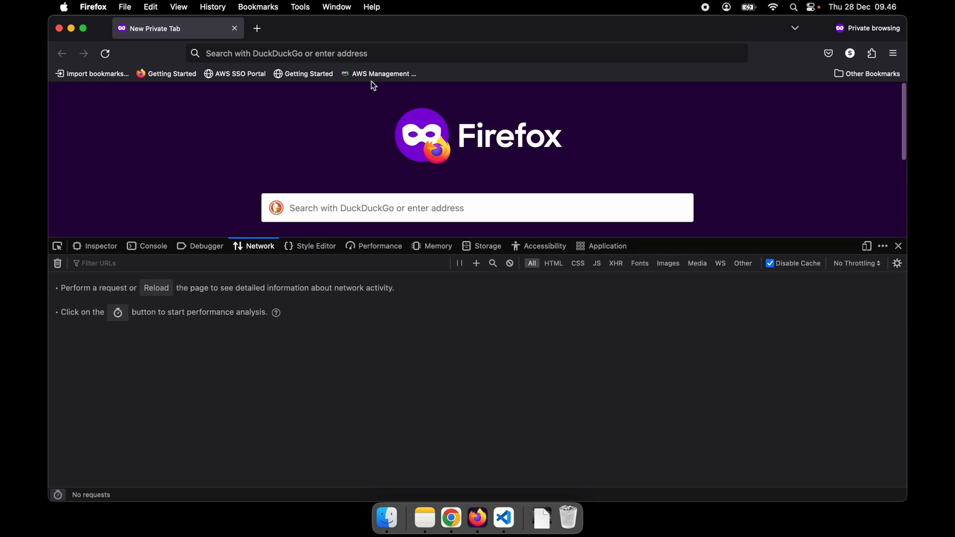
{"action": "left_click", "coordinate": [373, 60]}
{"action": "key", "text": "super+v"}
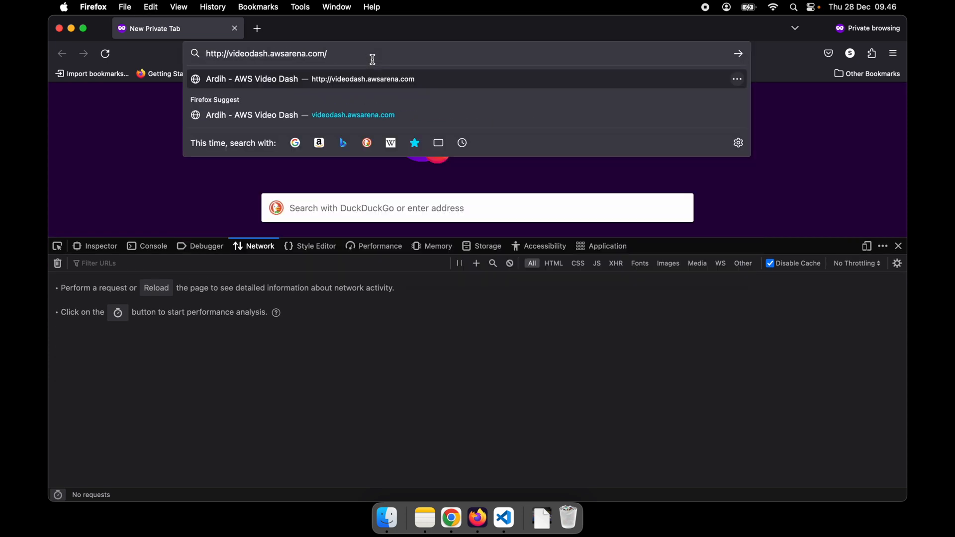
{"action": "key", "text": "Return"}
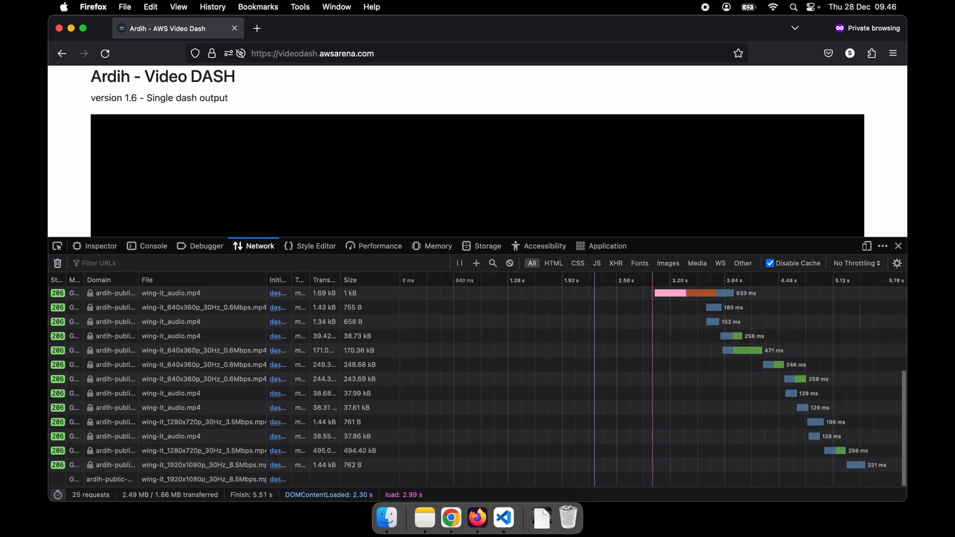
Reduce the height of the developer tools pane to expose more of the player and start the video.
{"action": "scroll", "coordinate": [318, 118], "scroll_direction": "down", "scroll_amount": 2}
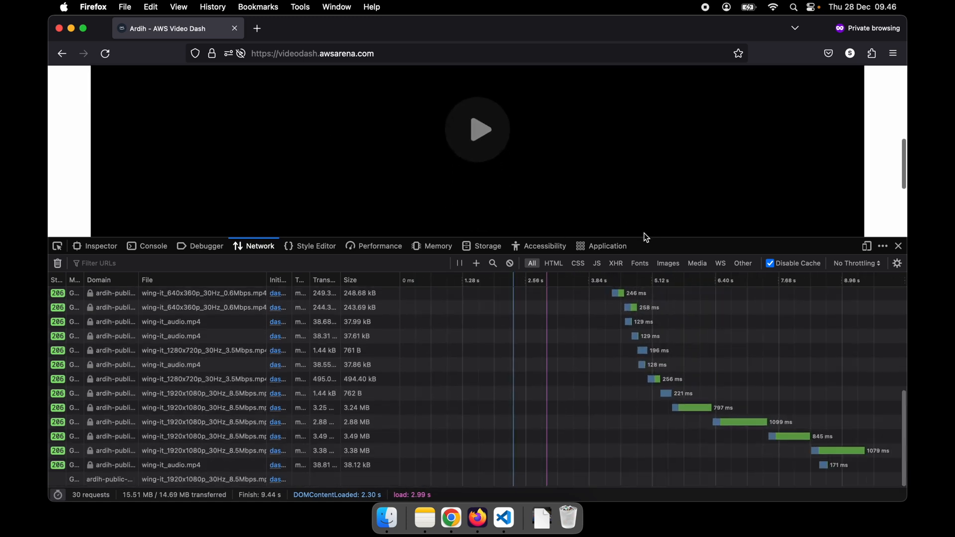
{"action": "left_click_drag", "start_coordinate": [644, 237], "coordinate": [647, 293]}
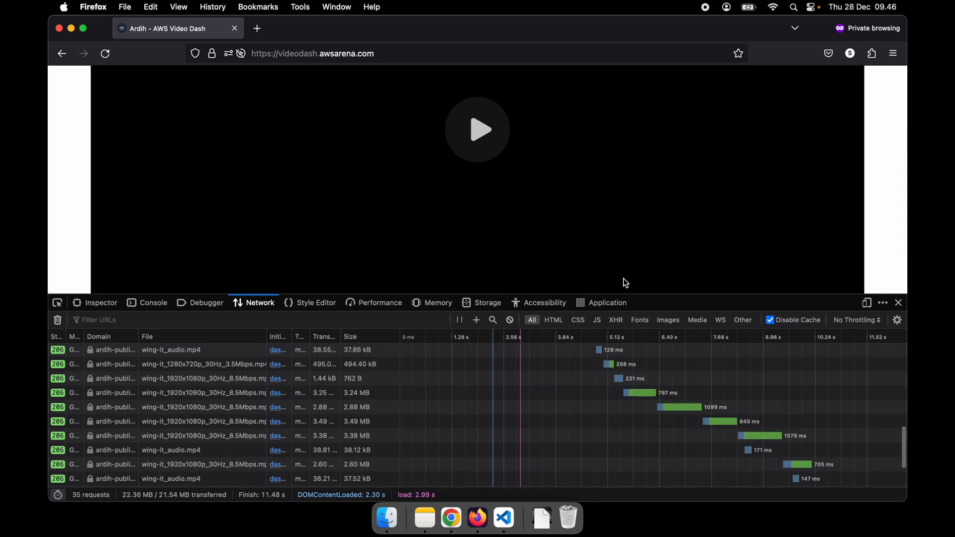
{"action": "scroll", "coordinate": [494, 184], "scroll_direction": "up", "scroll_amount": 1}
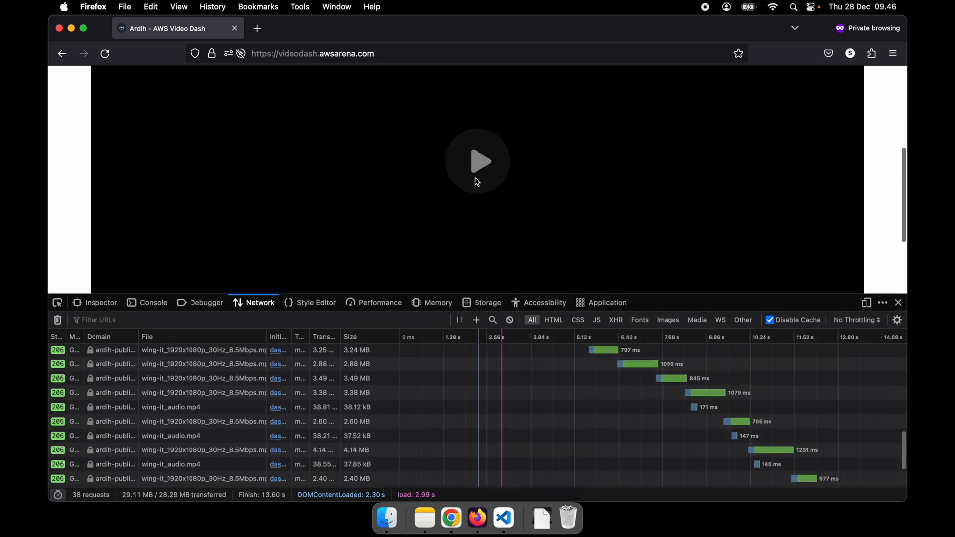
{"action": "left_click", "coordinate": [474, 178]}
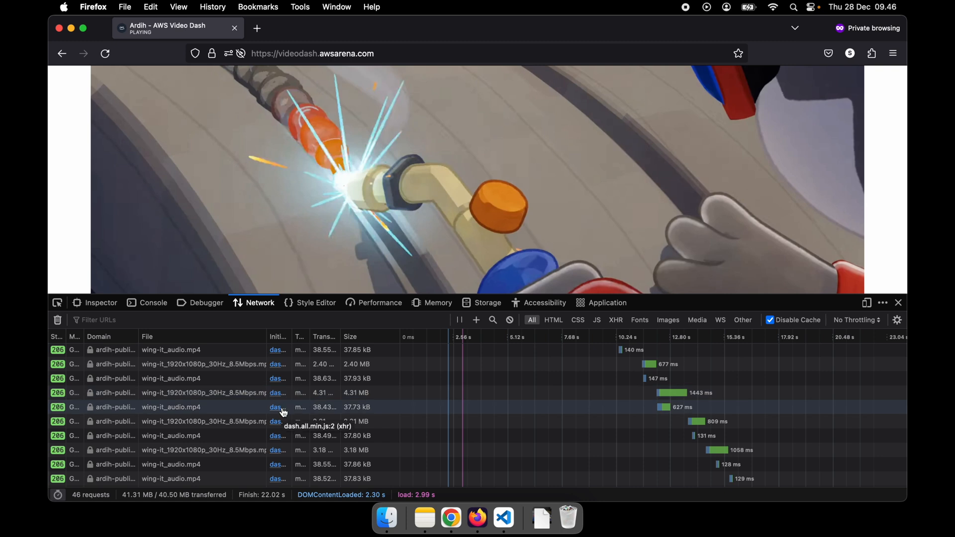
Widen the File column of the network request list to read the full segment names, and rewind the video to near its start.
{"action": "double_click", "coordinate": [268, 336]}
{"action": "left_click_drag", "start_coordinate": [308, 337], "coordinate": [301, 336]}
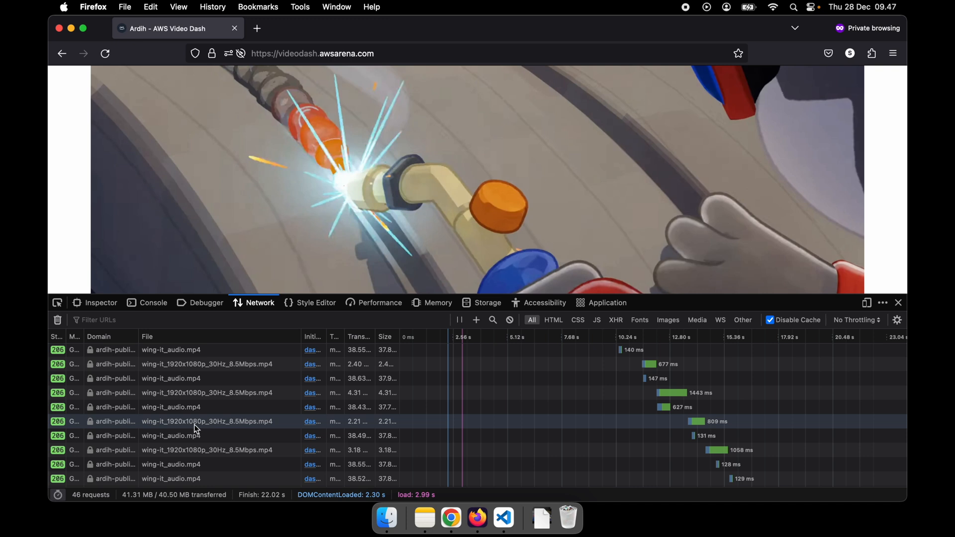
{"action": "scroll", "coordinate": [226, 196], "scroll_direction": "down", "scroll_amount": 3}
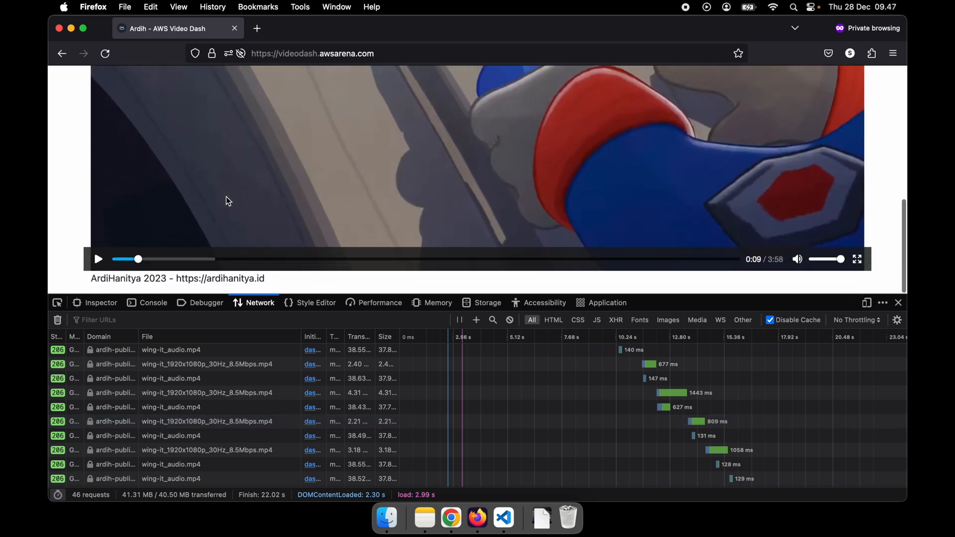
{"action": "left_click", "coordinate": [119, 259]}
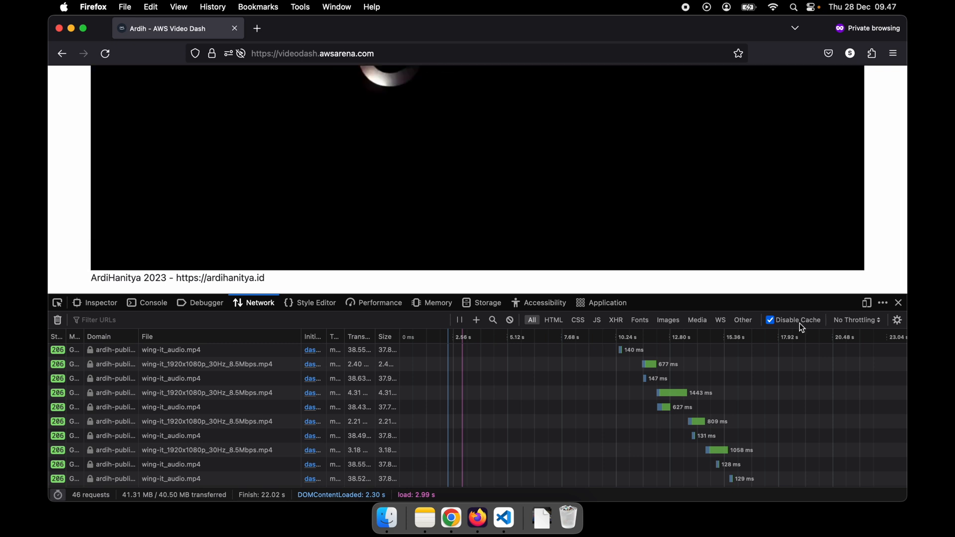
Throttle the network to Regular 3G and reload the video page.
{"action": "left_click", "coordinate": [840, 326]}
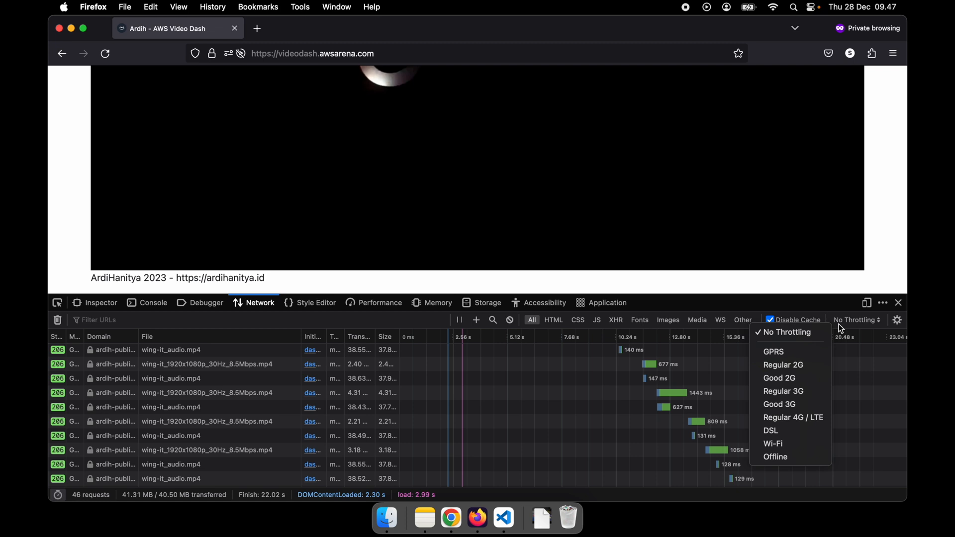
{"action": "left_click", "coordinate": [801, 396]}
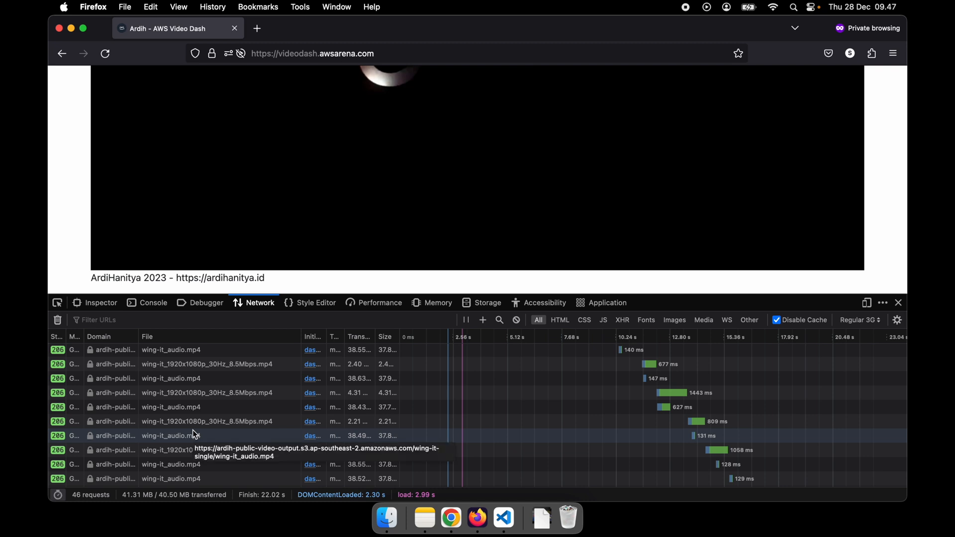
{"action": "right_click", "coordinate": [69, 167]}
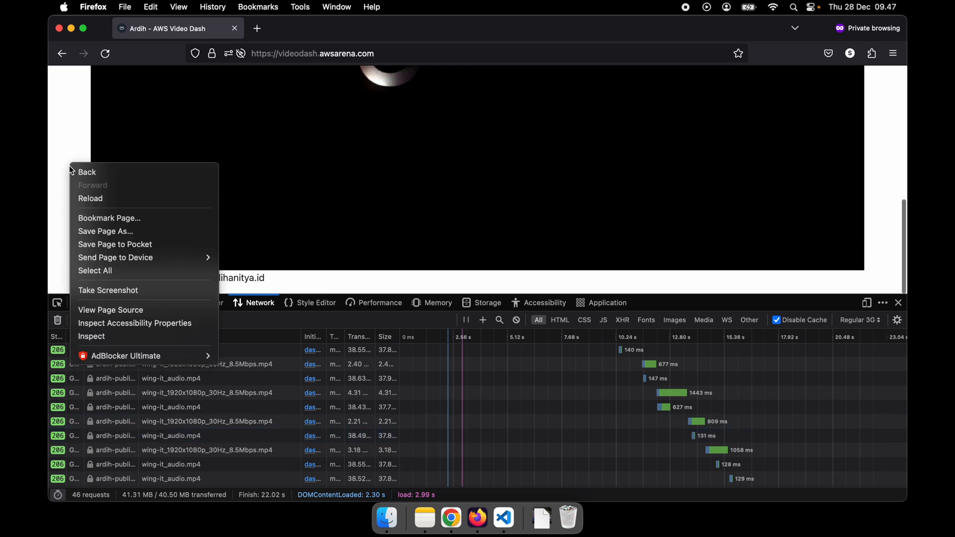
{"action": "left_click", "coordinate": [122, 202]}
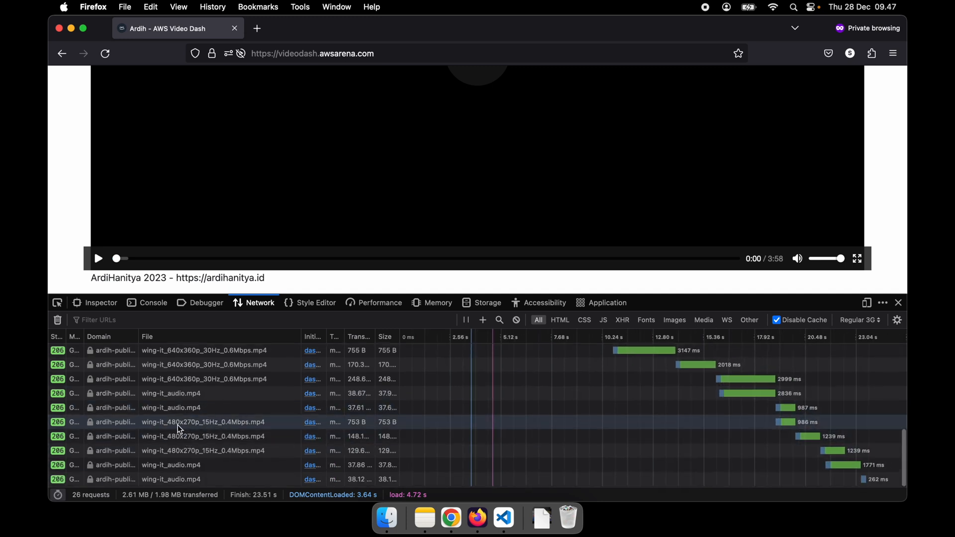
Play the video under Regular 3G throttling and examine the requested segment resolutions and the picture quality.
{"action": "left_click", "coordinate": [102, 260]}
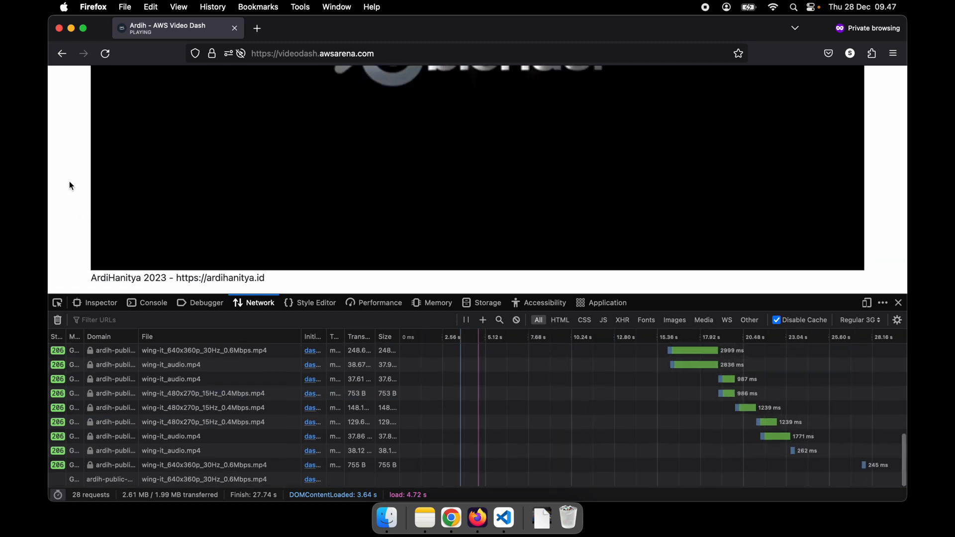
{"action": "scroll", "coordinate": [69, 181], "scroll_direction": "up", "scroll_amount": 2}
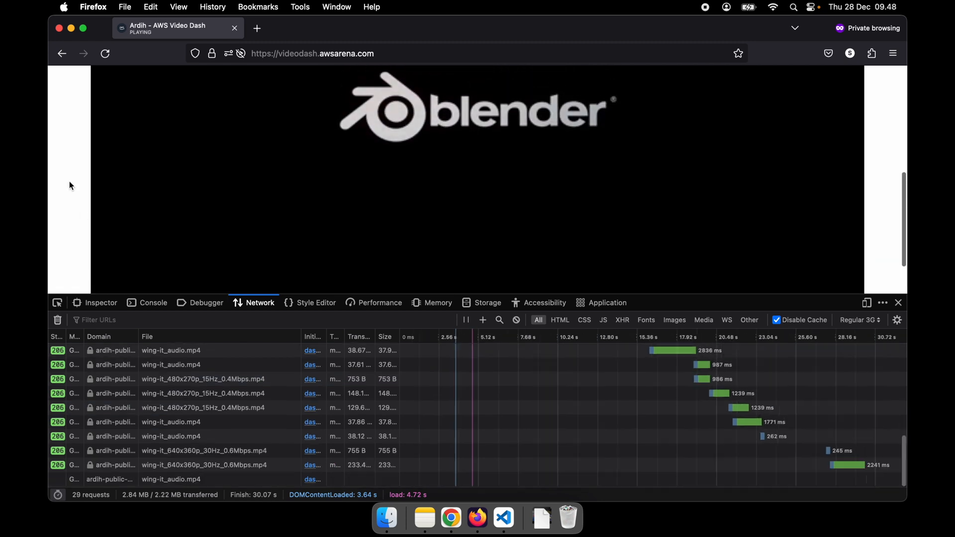
{"action": "scroll", "coordinate": [70, 181], "scroll_direction": "up", "scroll_amount": 3}
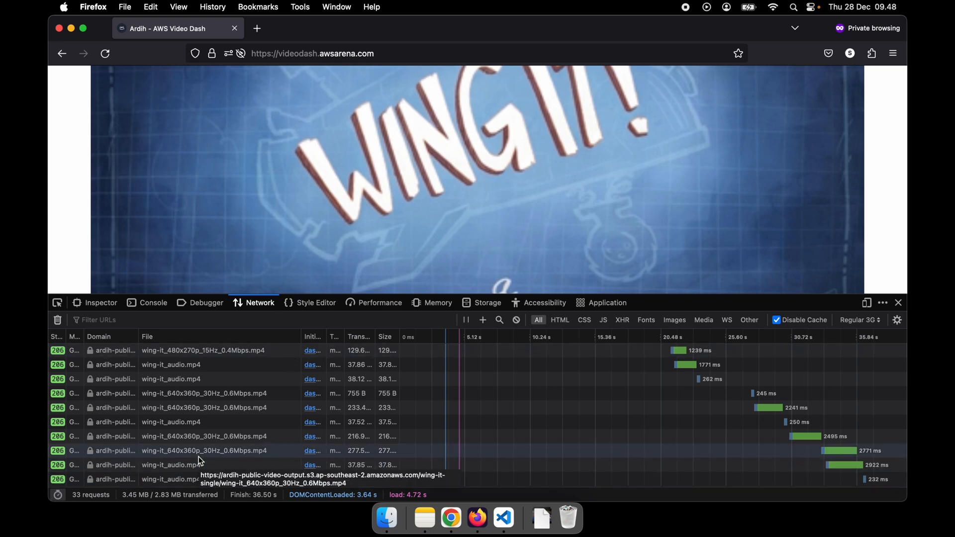
{"action": "scroll", "coordinate": [275, 280], "scroll_direction": "down", "scroll_amount": 3}
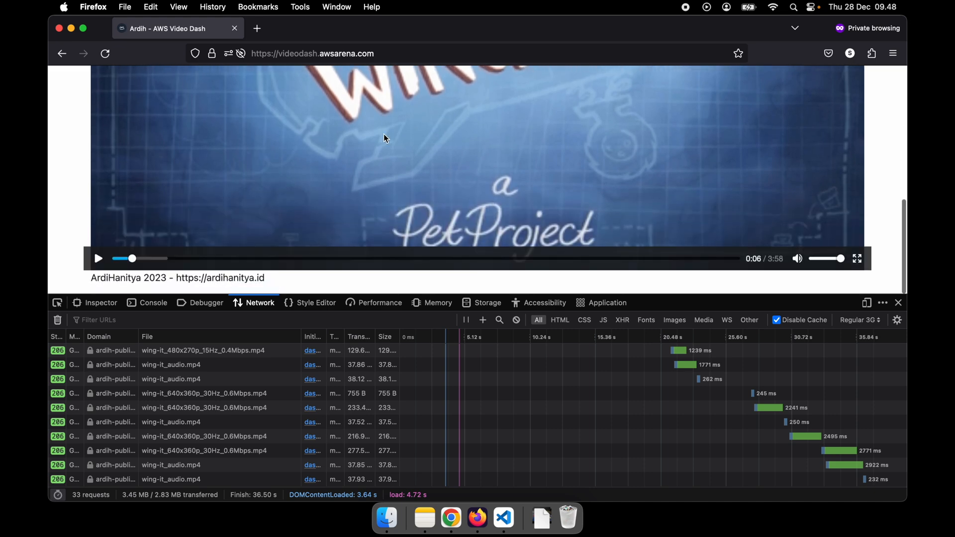
{"action": "scroll", "coordinate": [385, 139], "scroll_direction": "up", "scroll_amount": 3}
{"action": "scroll", "coordinate": [383, 134], "scroll_direction": "down", "scroll_amount": 2}
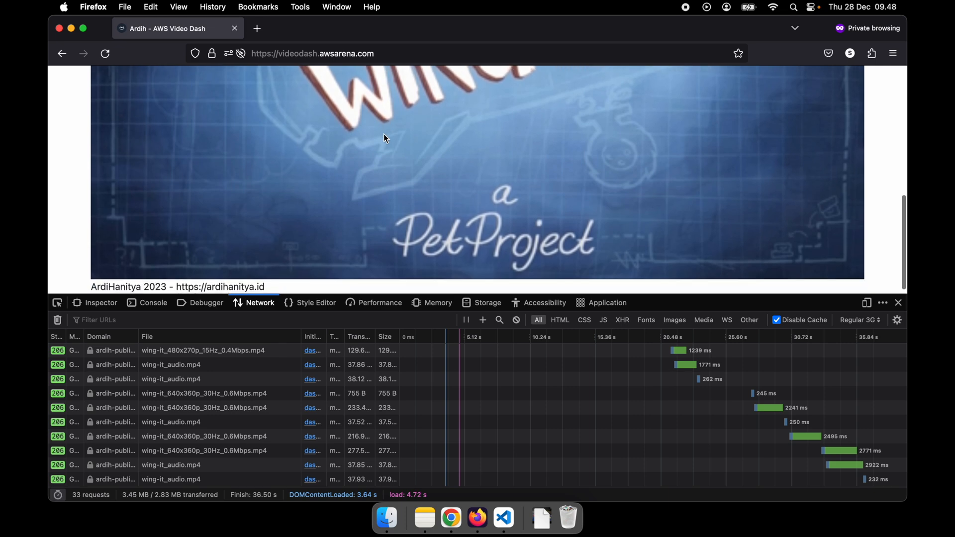
Show the video in full screen and resume playback.
{"action": "mouse_move", "coordinate": [787, 227]}
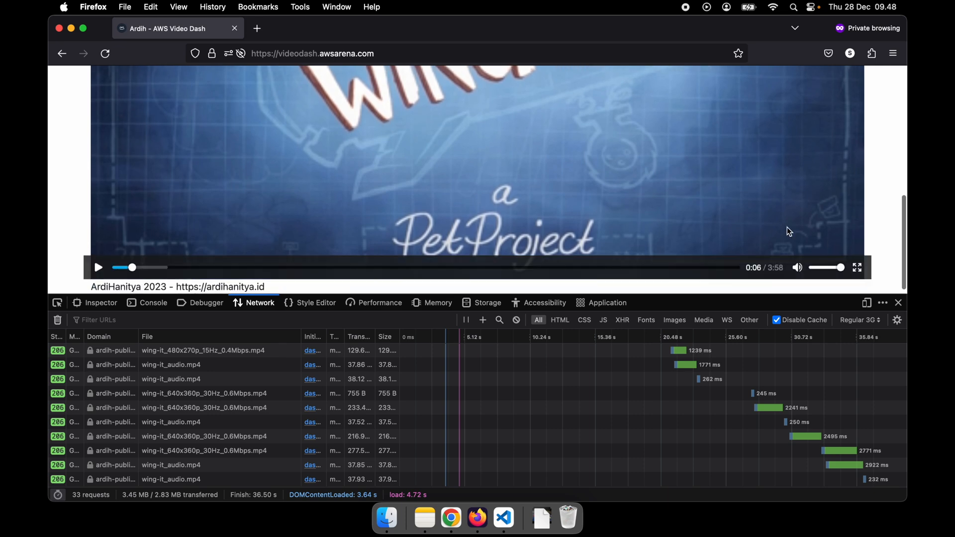
{"action": "left_click", "coordinate": [852, 273]}
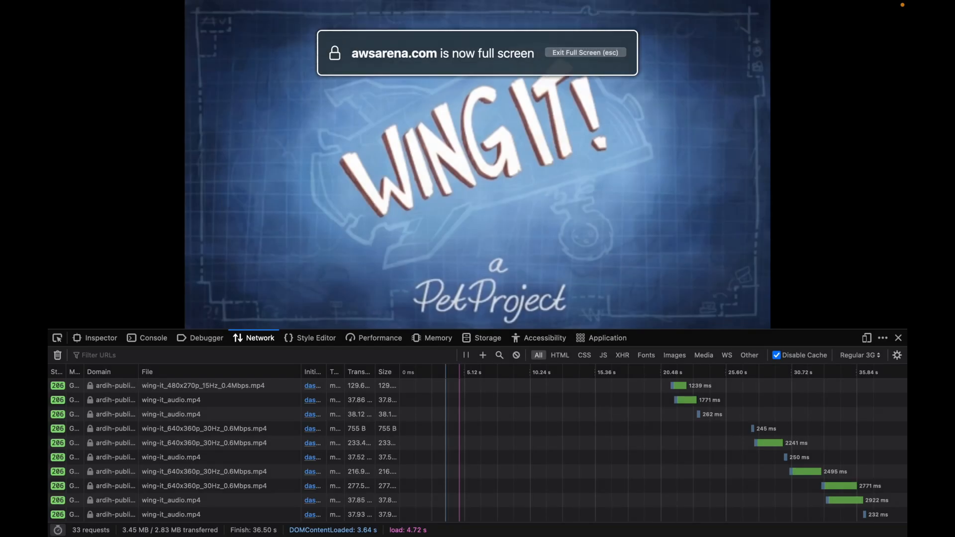
{"action": "left_click", "coordinate": [443, 193]}
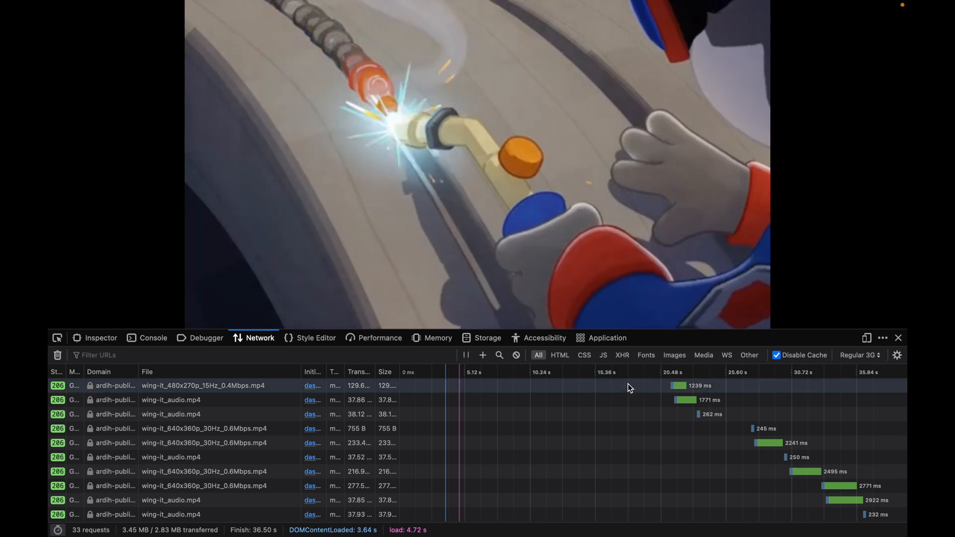
Review the available network throttling profiles and dismiss the list without choosing one.
{"action": "left_click", "coordinate": [857, 355]}
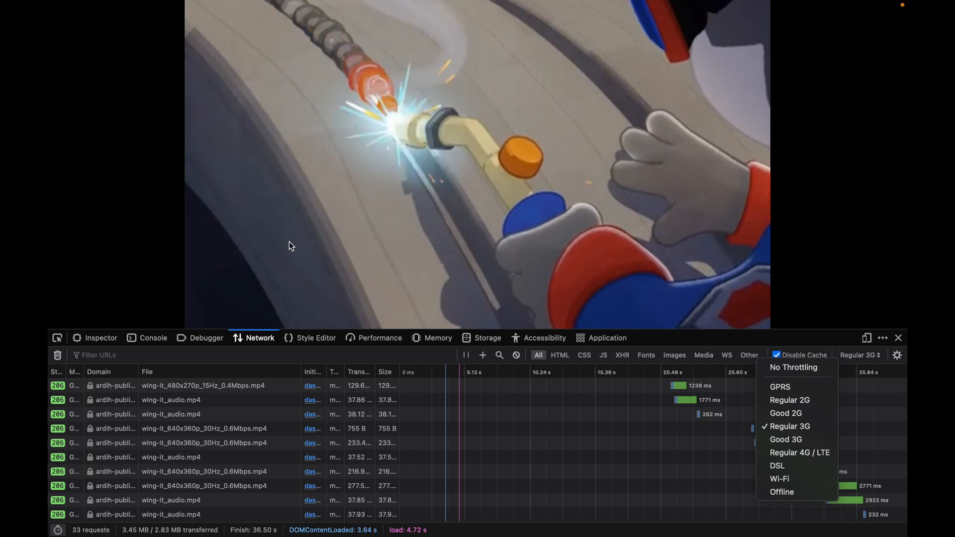
{"action": "left_click", "coordinate": [767, 342]}
{"action": "mouse_move", "coordinate": [473, 199]}
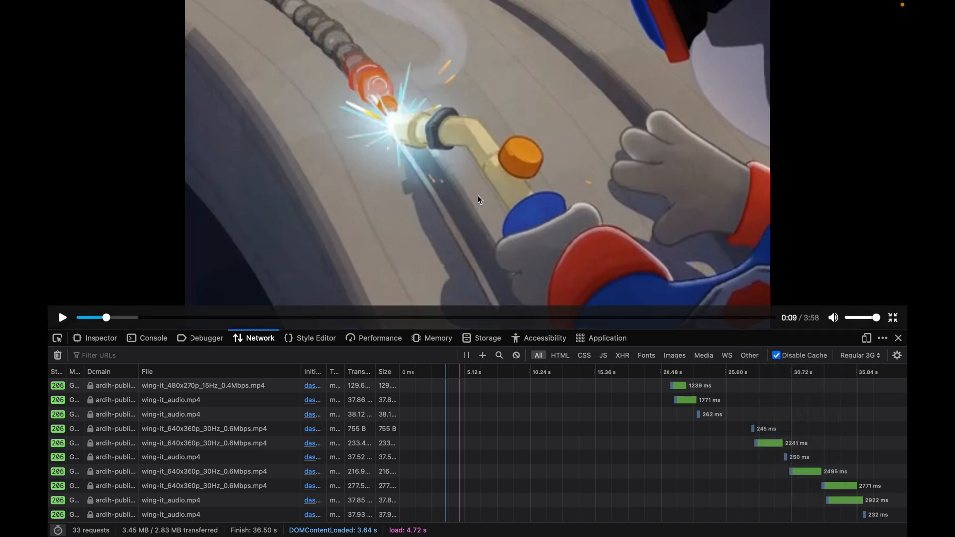
Skip ahead through the video under Regular 3G throttling and examine the resolutions of the requested segments.
{"action": "left_click", "coordinate": [124, 318]}
{"action": "left_click", "coordinate": [116, 318]}
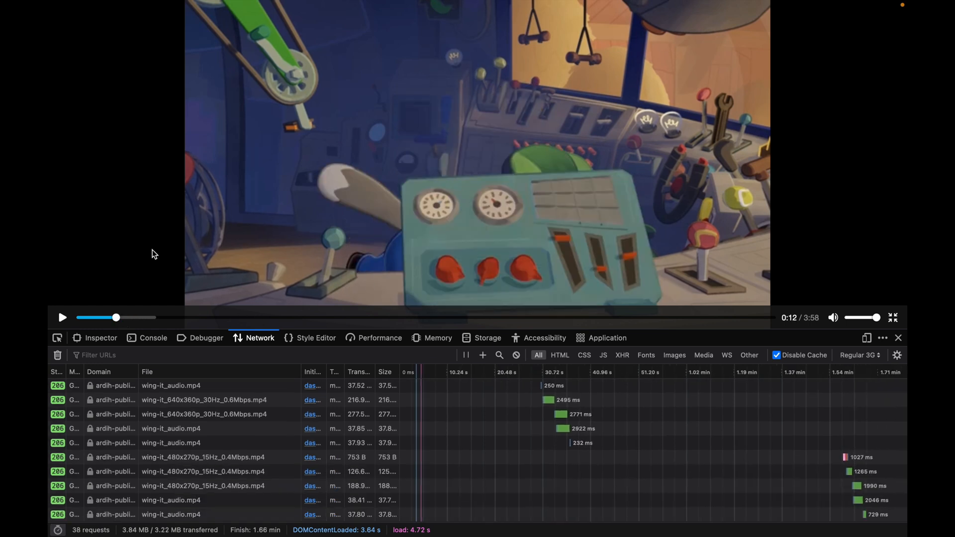
{"action": "left_click", "coordinate": [145, 317]}
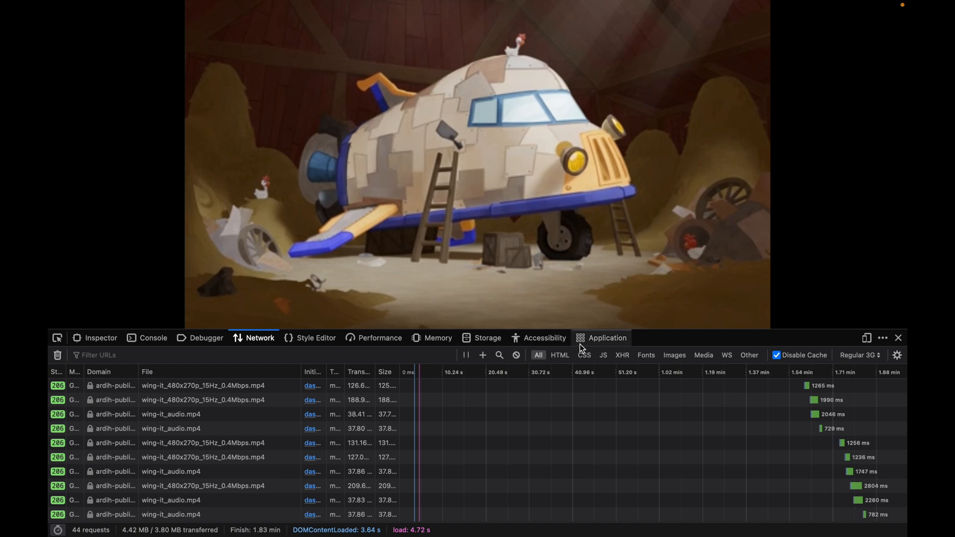
Set the network profile to No Throttling and resume the video.
{"action": "left_click", "coordinate": [864, 355]}
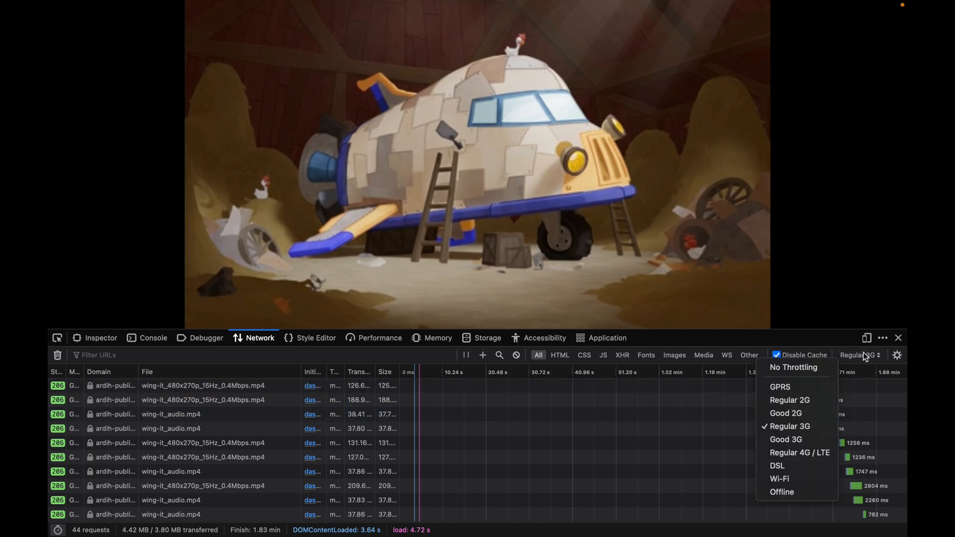
{"action": "left_click", "coordinate": [805, 369]}
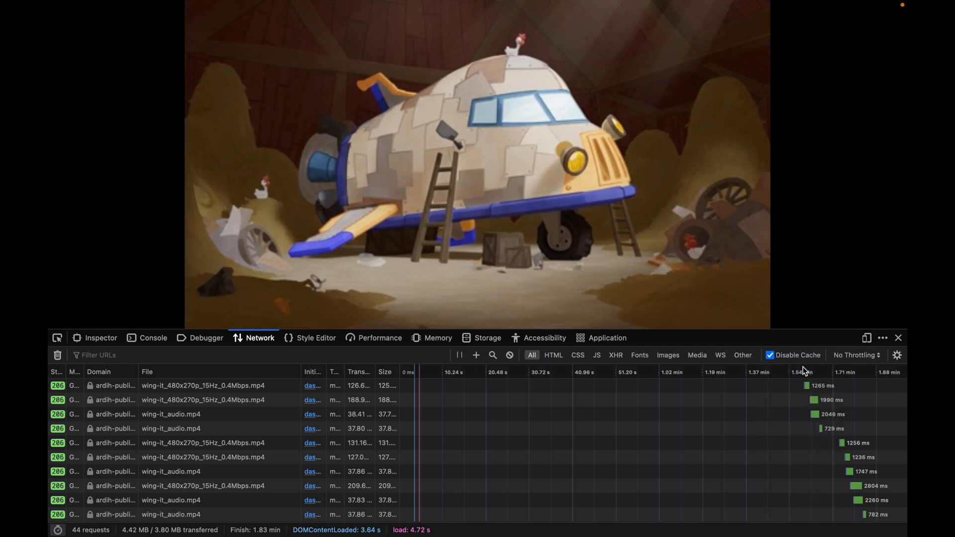
{"action": "left_click", "coordinate": [545, 253]}
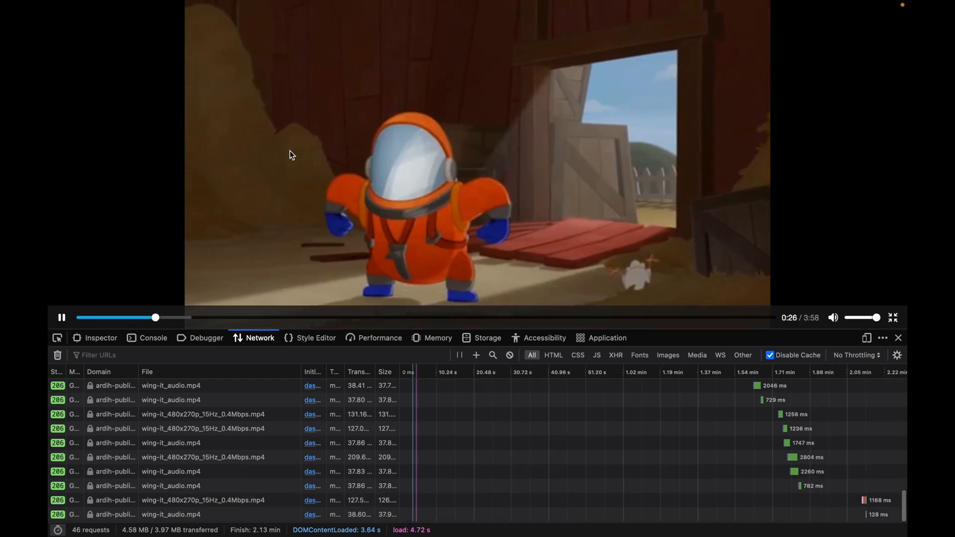
Skip ahead to an unbuffered part of the unthrottled video and examine the requested segment resolutions and picture quality.
{"action": "left_click", "coordinate": [290, 151]}
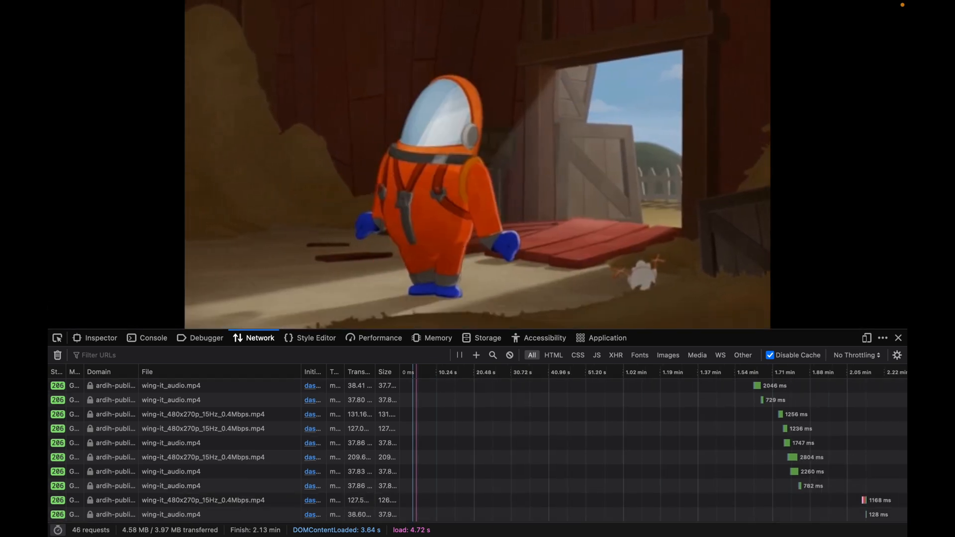
{"action": "key", "text": "space"}
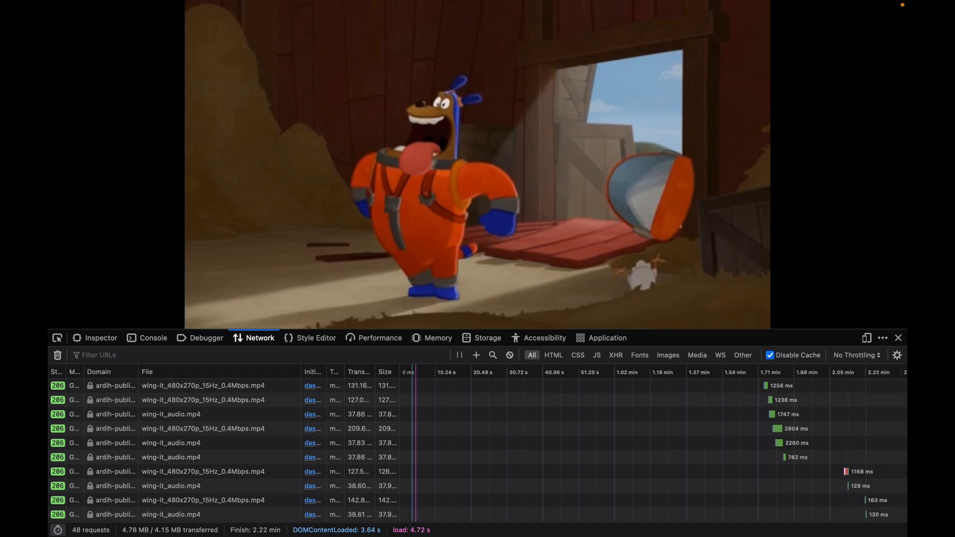
{"action": "mouse_move", "coordinate": [335, 175]}
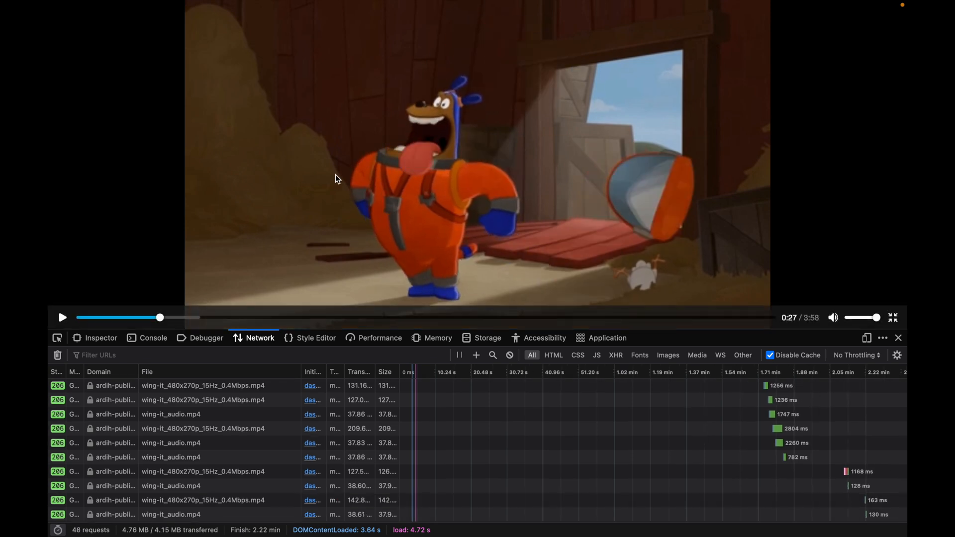
{"action": "left_click", "coordinate": [198, 317]}
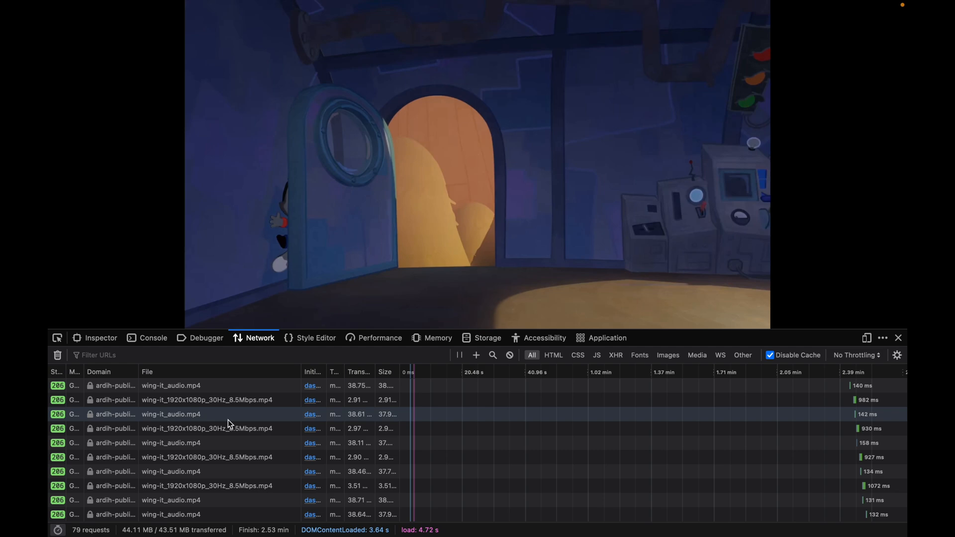
{"action": "mouse_move", "coordinate": [446, 284]}
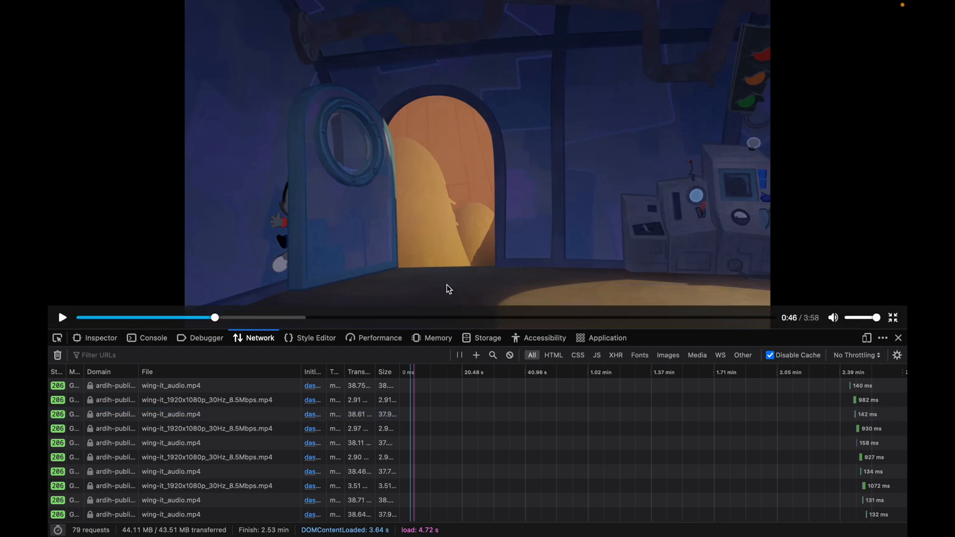
Switch to the AWS console window in Firefox and show the S3 bucket's bbb-test-video-segment objects.
{"action": "key", "text": "ctrl+Left"}
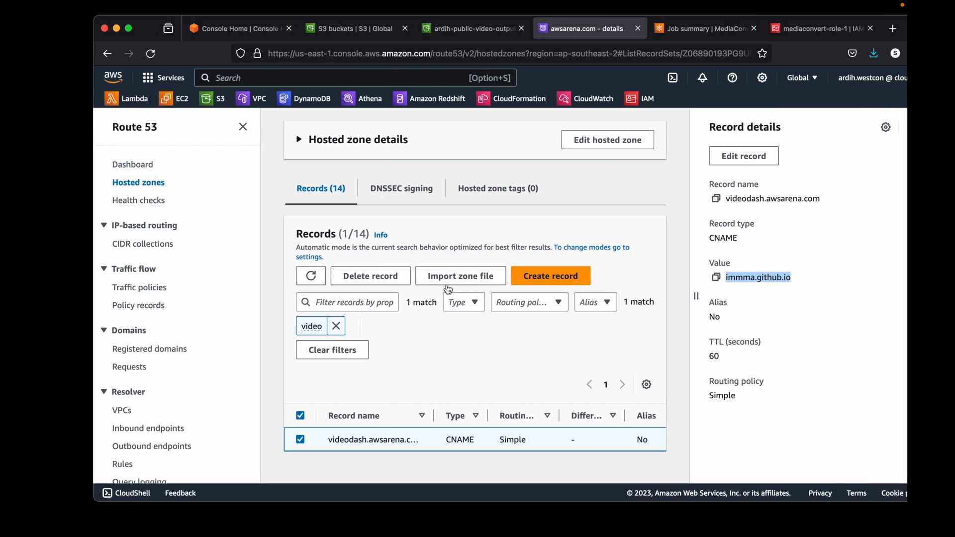
{"action": "key", "text": "ctrl+Up"}
{"action": "left_click", "coordinate": [393, 363]}
{"action": "key", "text": "ctrl+Up"}
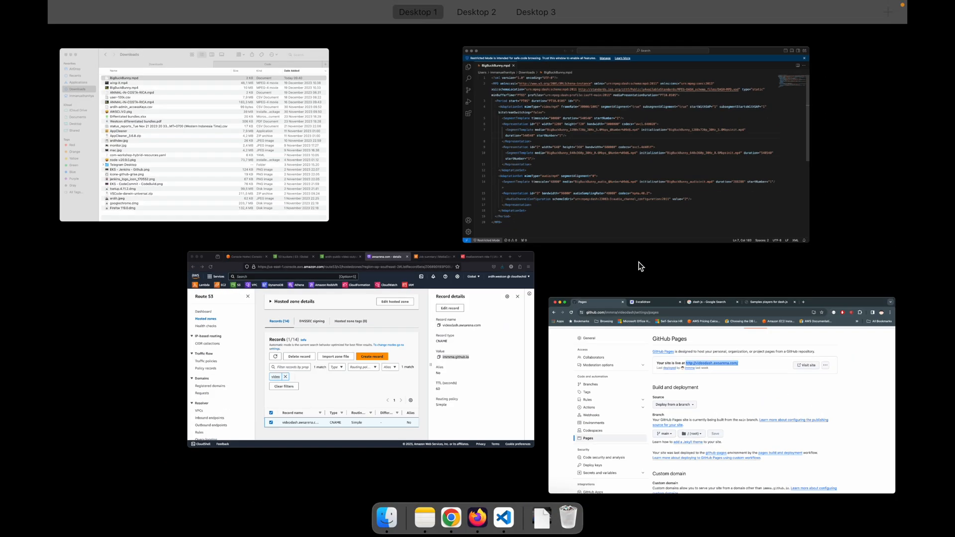
{"action": "left_click", "coordinate": [733, 195]}
{"action": "key", "text": "ctrl+Up"}
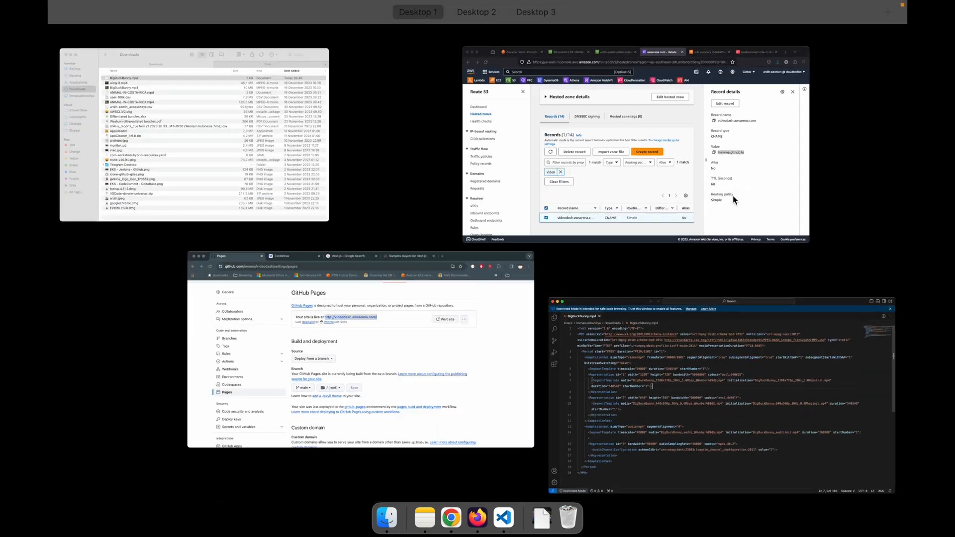
{"action": "left_click", "coordinate": [472, 324]}
{"action": "key", "text": "ctrl+Up"}
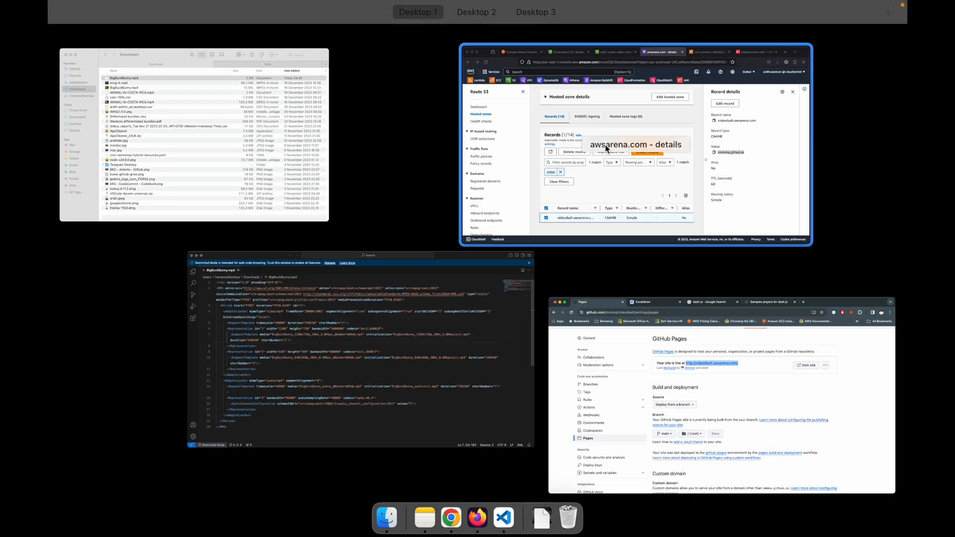
{"action": "left_click", "coordinate": [562, 139]}
{"action": "left_click", "coordinate": [417, 28]}
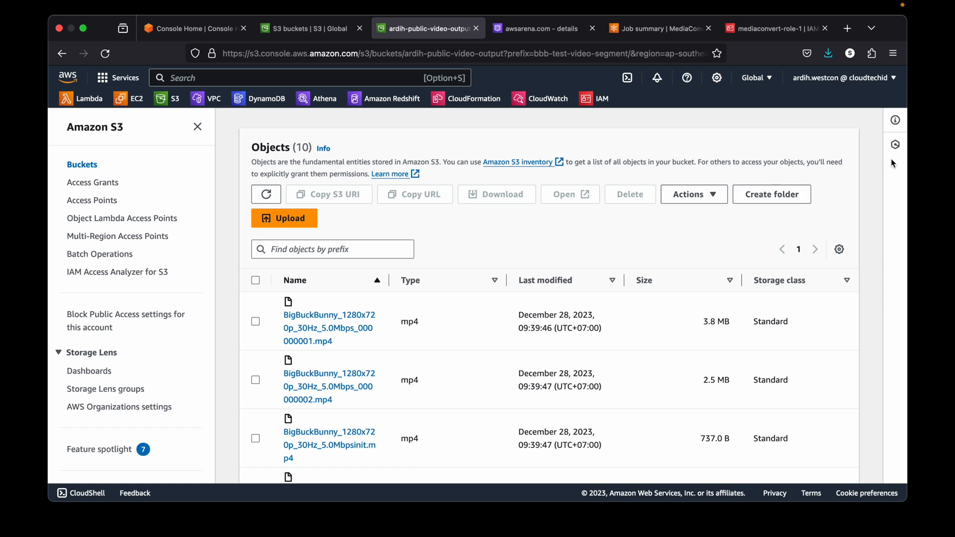
Open the Amazon Q assistant beside the S3 objects and look through the assistant's introduction and the segment files.
{"action": "left_click", "coordinate": [895, 144]}
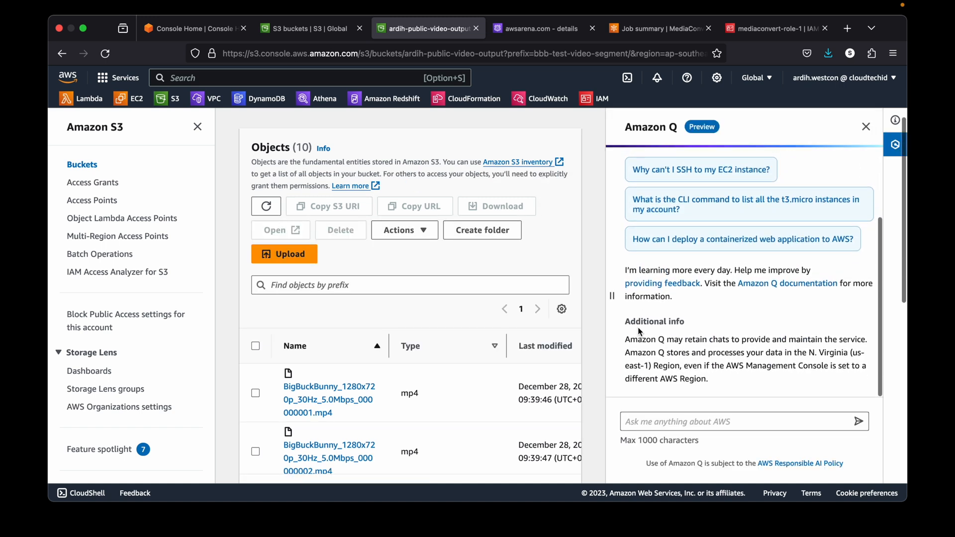
{"action": "scroll", "coordinate": [481, 331], "scroll_direction": "down", "scroll_amount": 1}
{"action": "scroll", "coordinate": [482, 333], "scroll_direction": "down", "scroll_amount": 4}
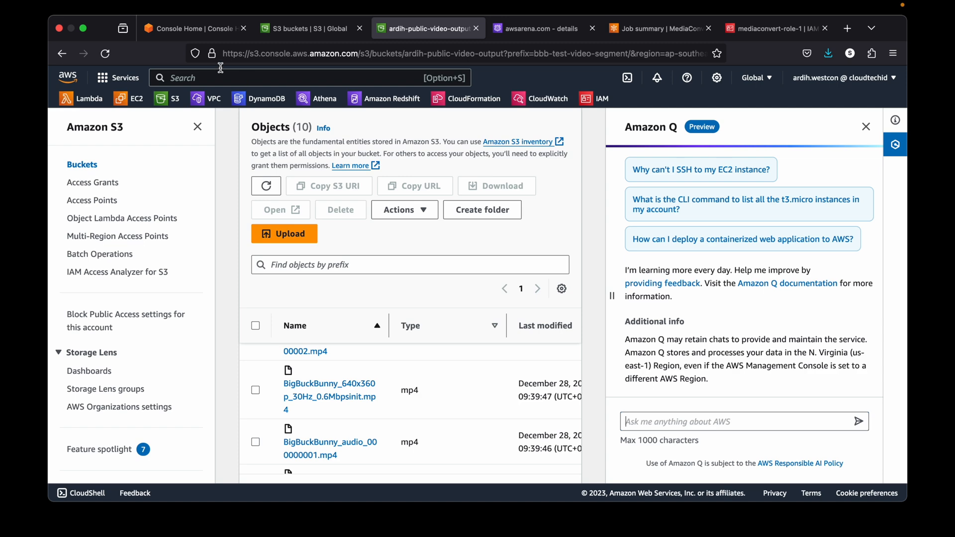
Review the MediaConvert job summary and open the Amazon Q assistant beside it.
{"action": "left_click", "coordinate": [649, 25]}
{"action": "left_click", "coordinate": [351, 290]}
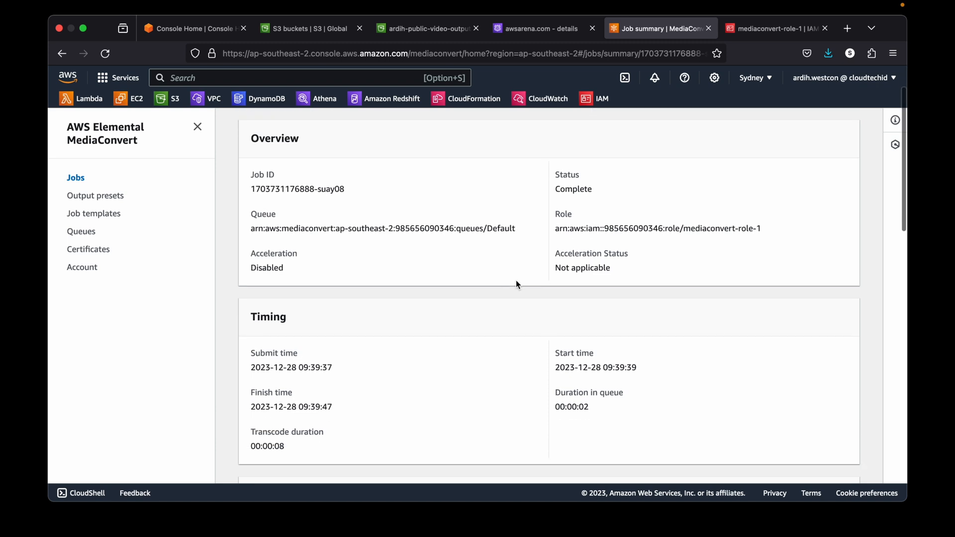
{"action": "scroll", "coordinate": [516, 284], "scroll_direction": "down", "scroll_amount": 1}
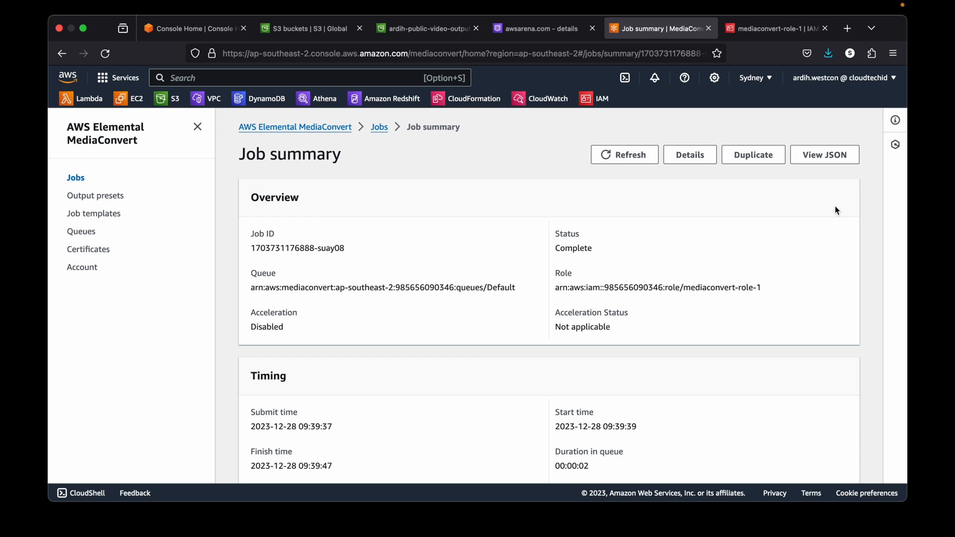
{"action": "left_click", "coordinate": [894, 149]}
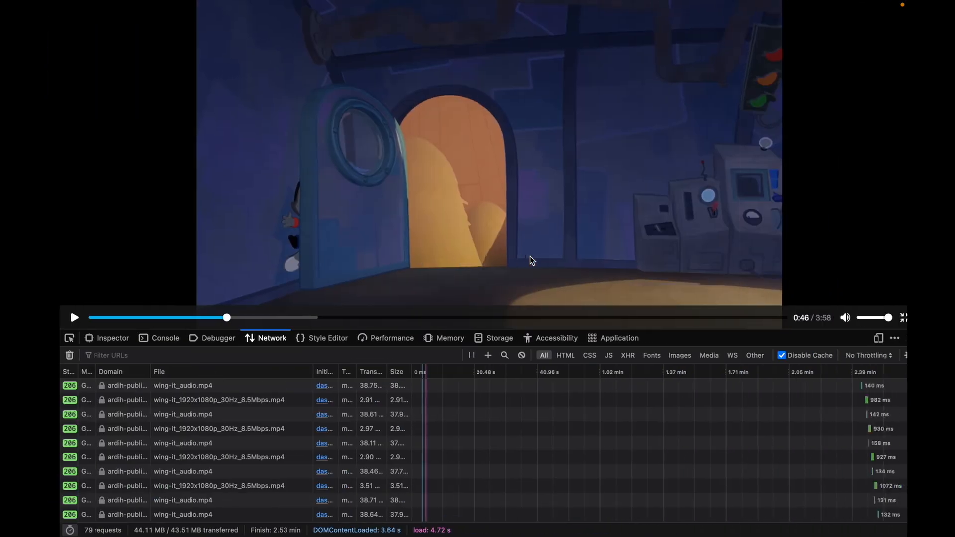
Switch to the Chrome window with the GitHub Pages settings of the videodash repository.
{"action": "key", "text": "ctrl+Left"}
{"action": "key", "text": "ctrl+Up"}
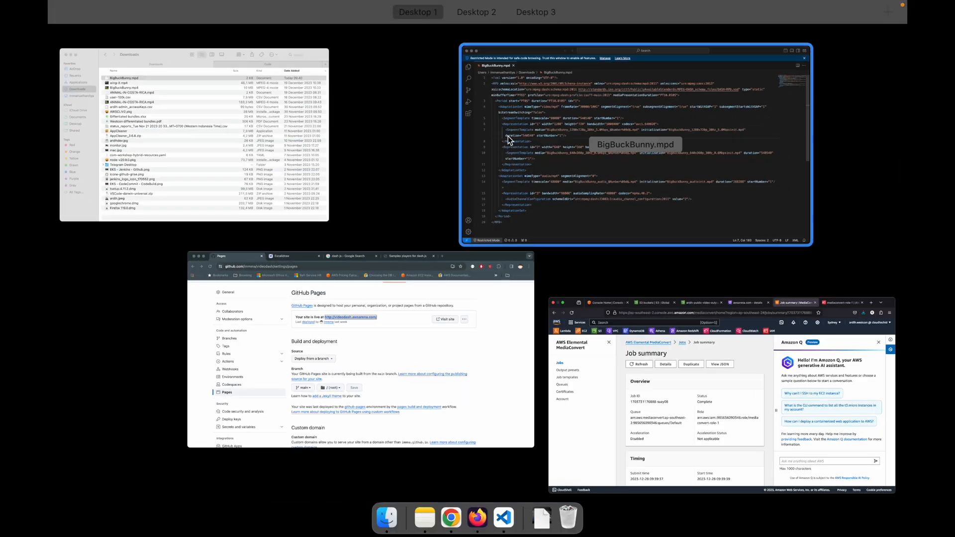
{"action": "left_click", "coordinate": [373, 402]}
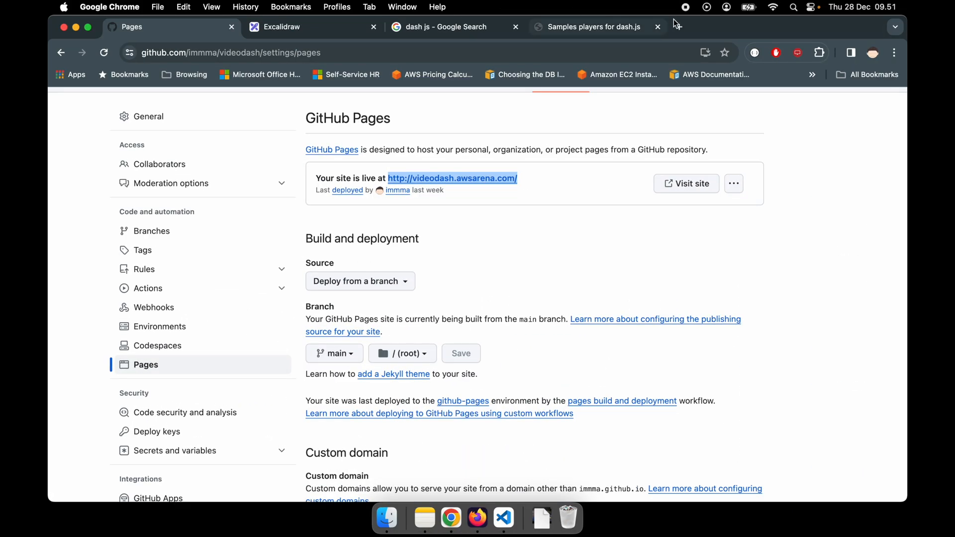